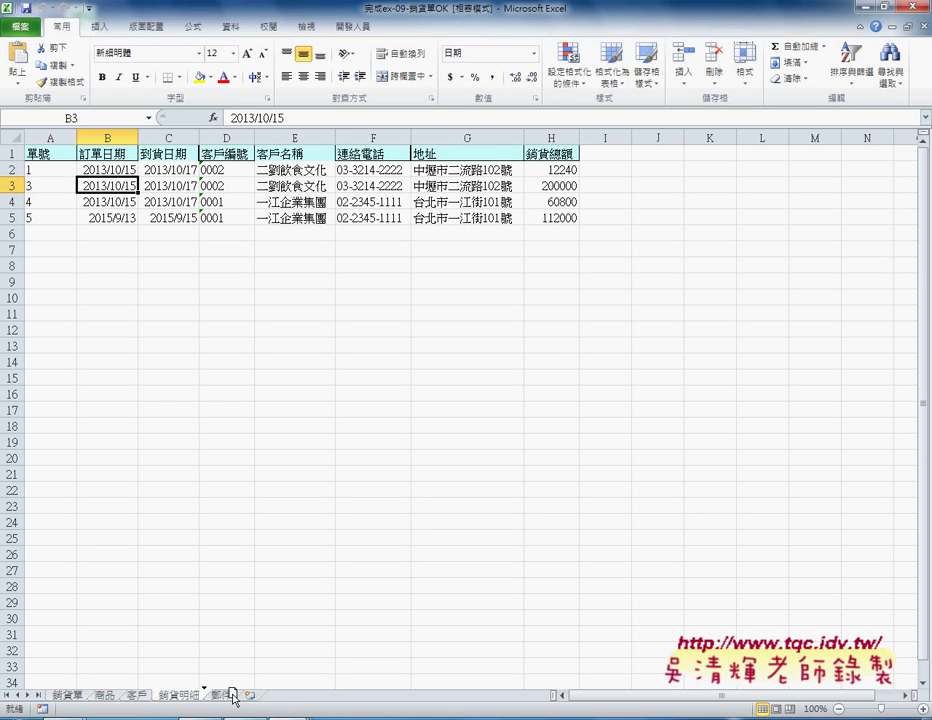
Step: Move the 銷貨明細 sheet after 郵件 and review order number B2 and customer B3 on the 銷貨單 form
drag(213, 697, 245, 696)
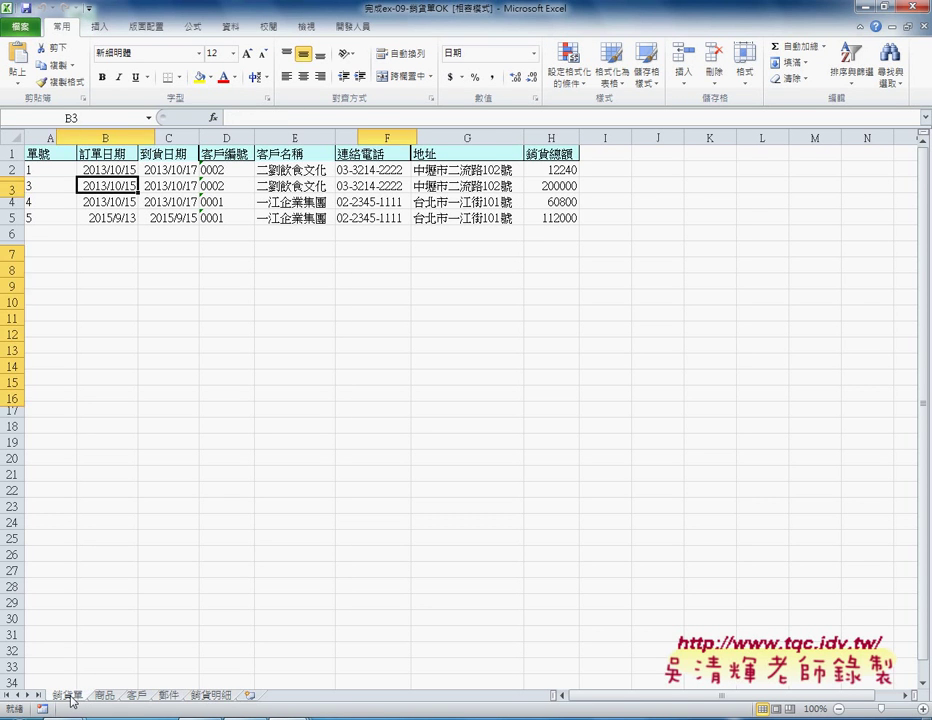
click(68, 695)
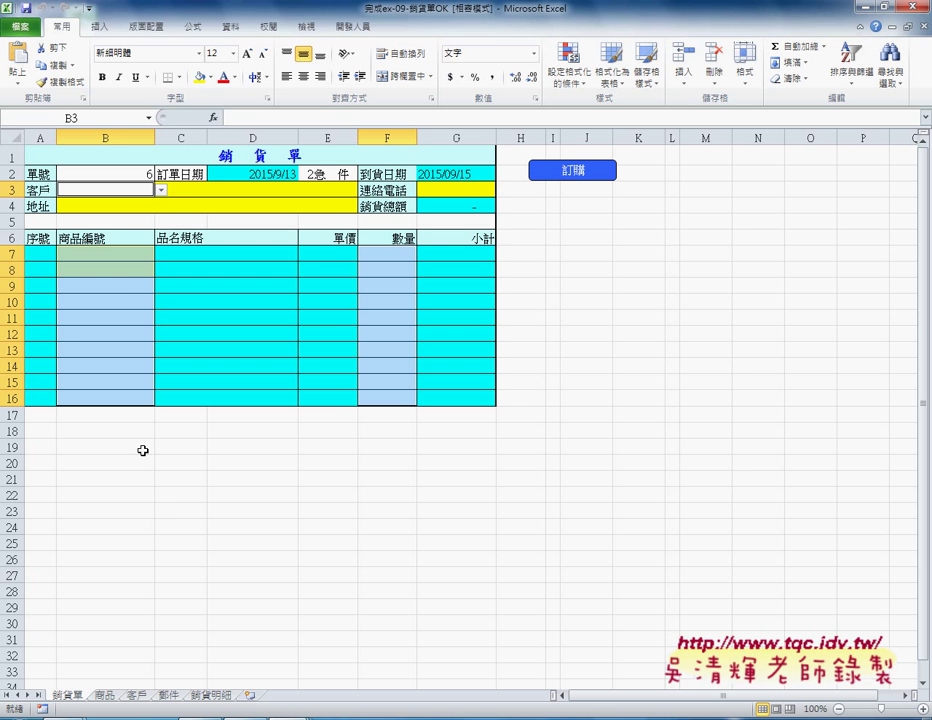
click(90, 176)
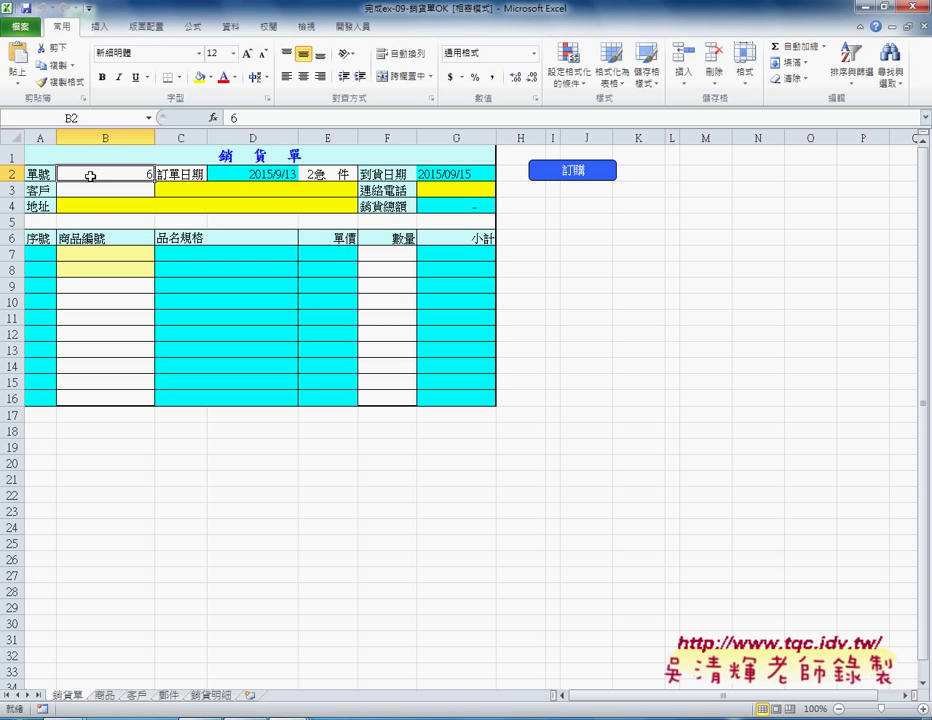
click(127, 189)
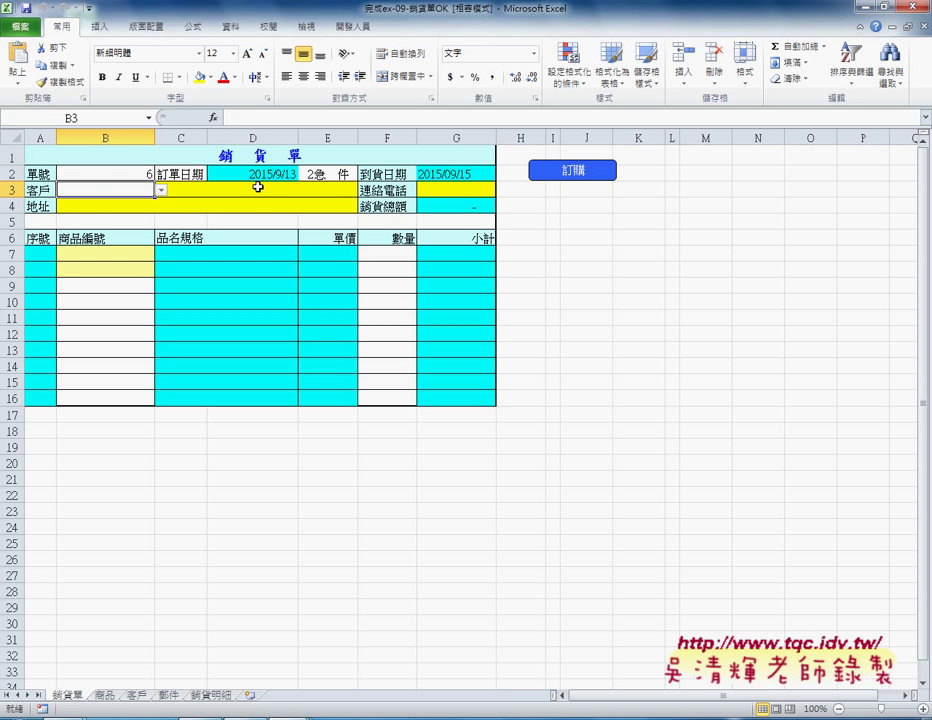
Step: Set the delivery type in E2 to 1最速件 from its dropdown
click(340, 176)
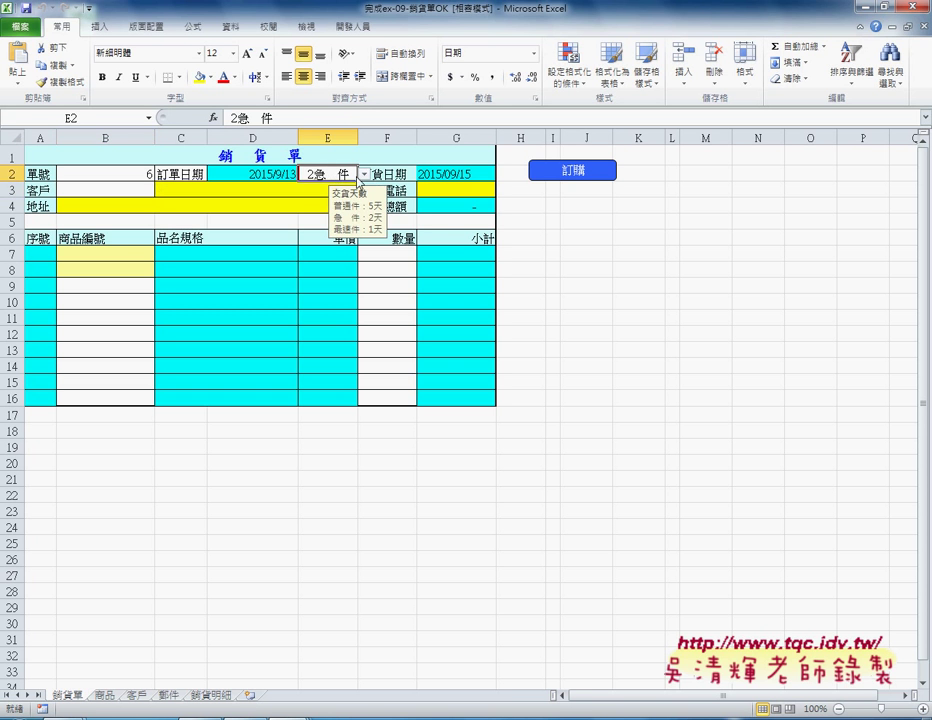
click(365, 176)
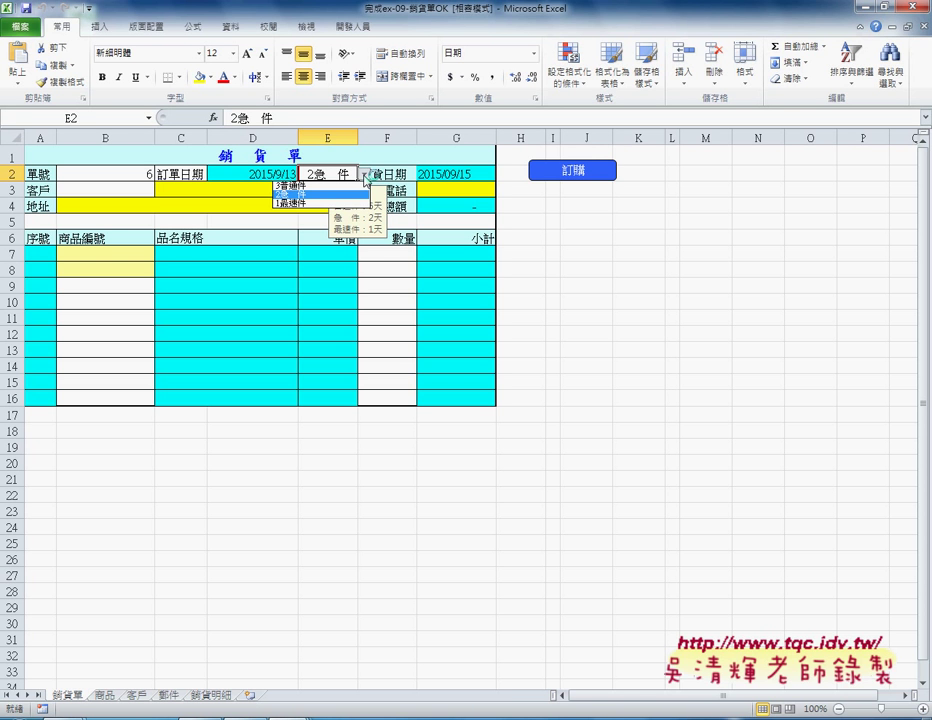
click(312, 205)
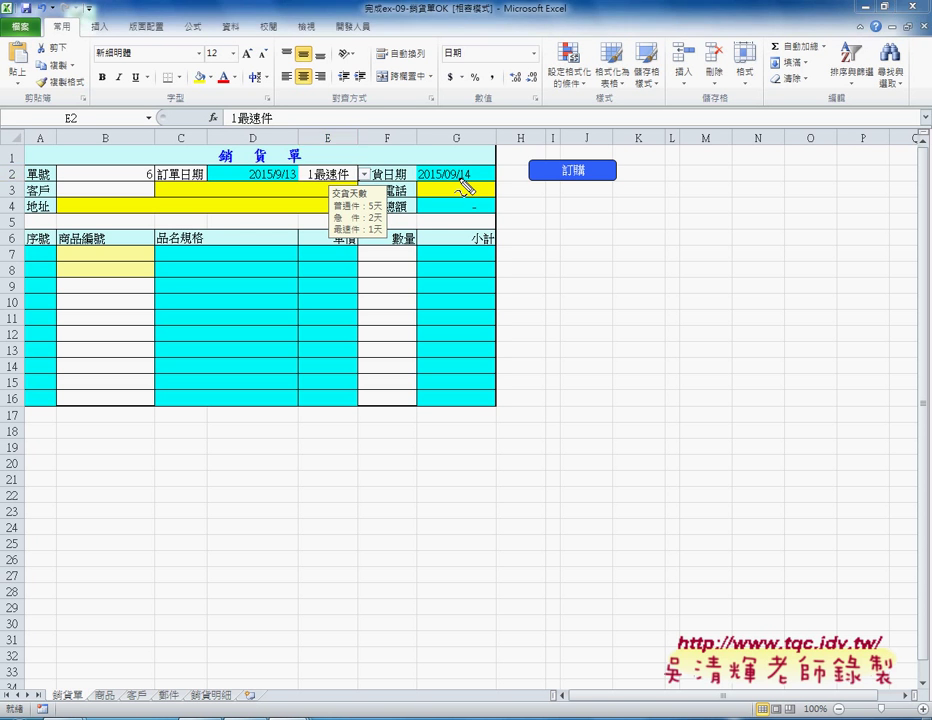
mouse_move(474, 183)
mouse_down()
mouse_move(422, 175)
mouse_move(483, 174)
mouse_move(475, 183)
mouse_up()
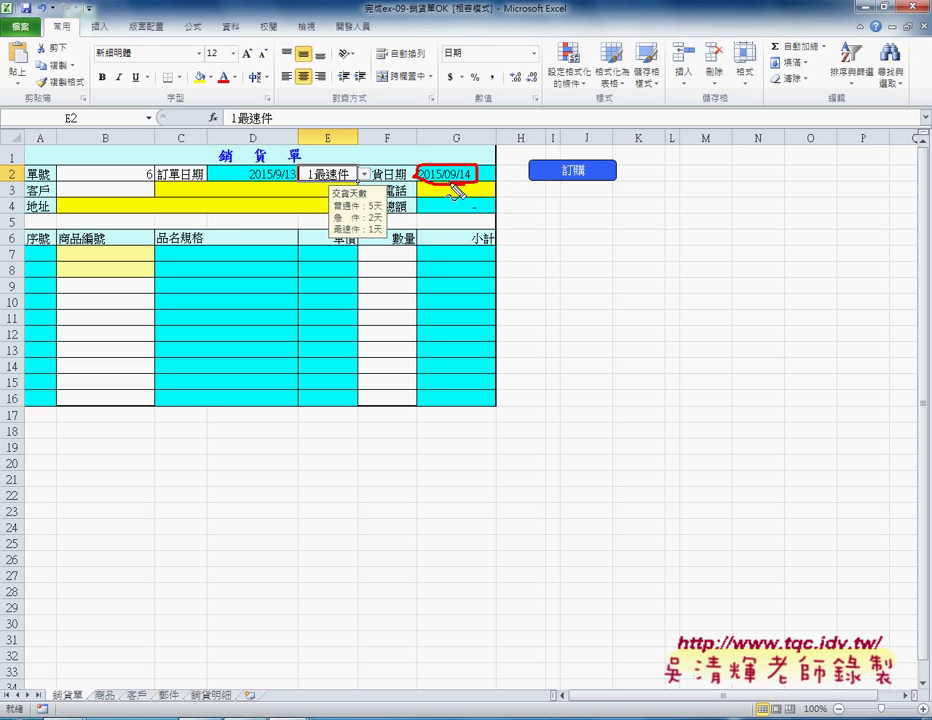
mouse_move(410, 127)
mouse_down()
mouse_move(441, 168)
mouse_move(452, 152)
mouse_up()
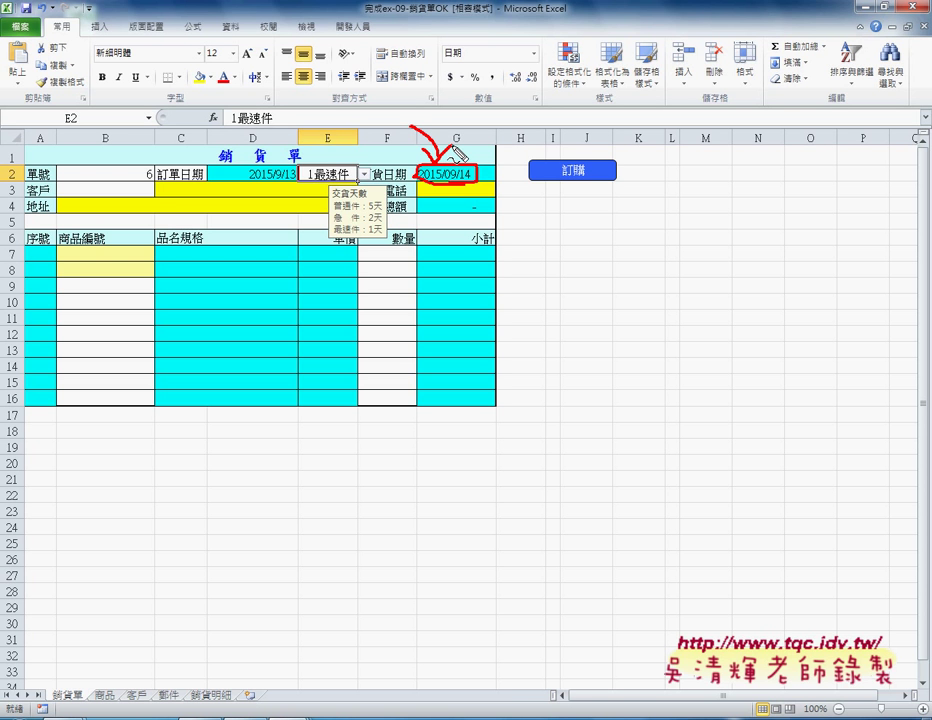
key(Escape)
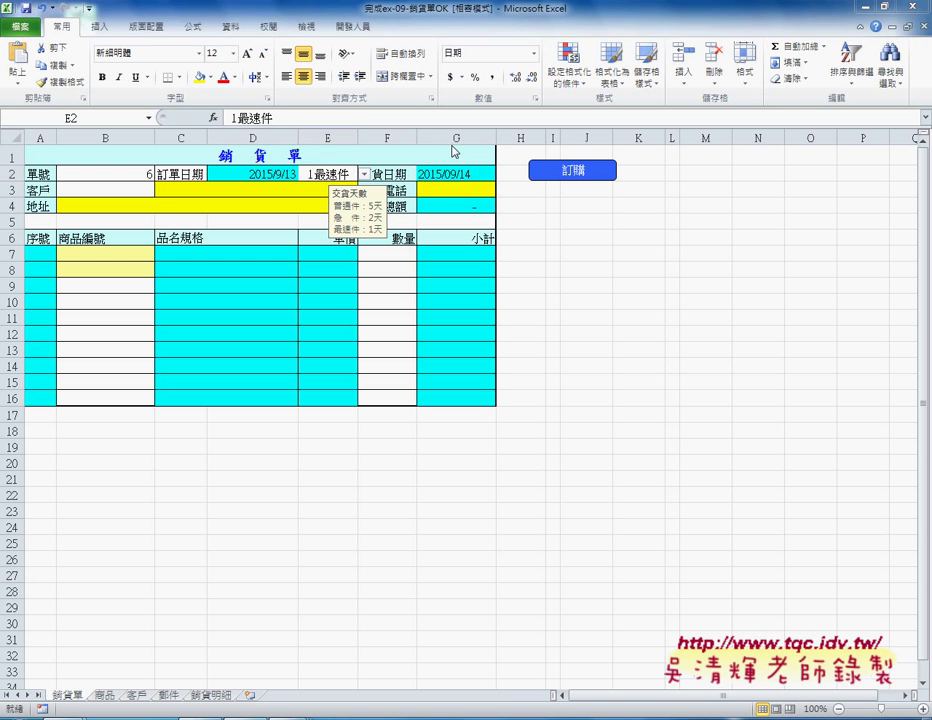
click(365, 175)
key(Escape)
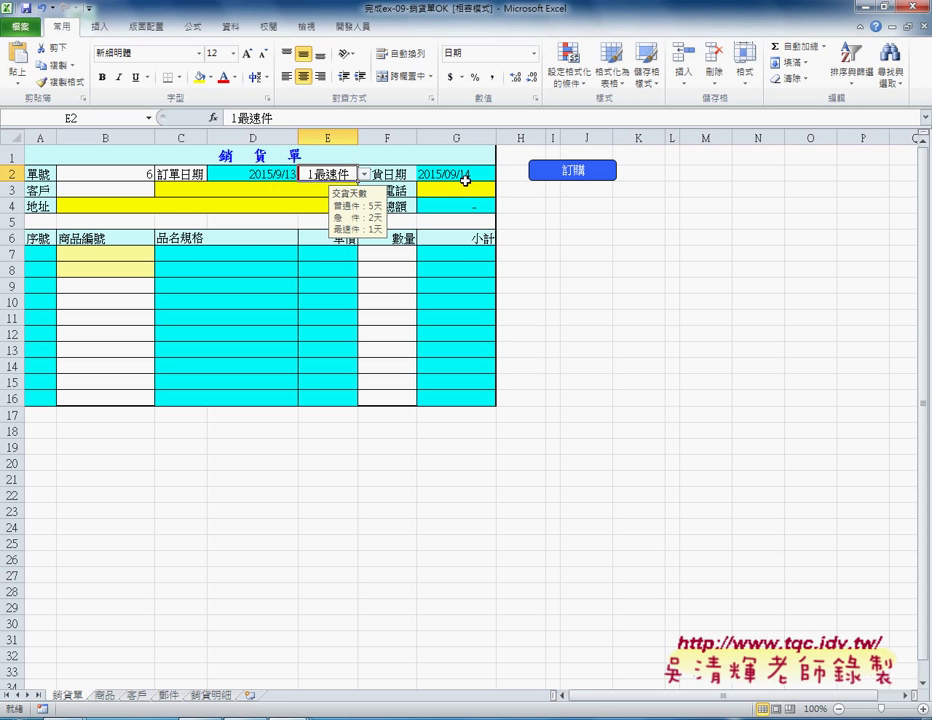
click(391, 174)
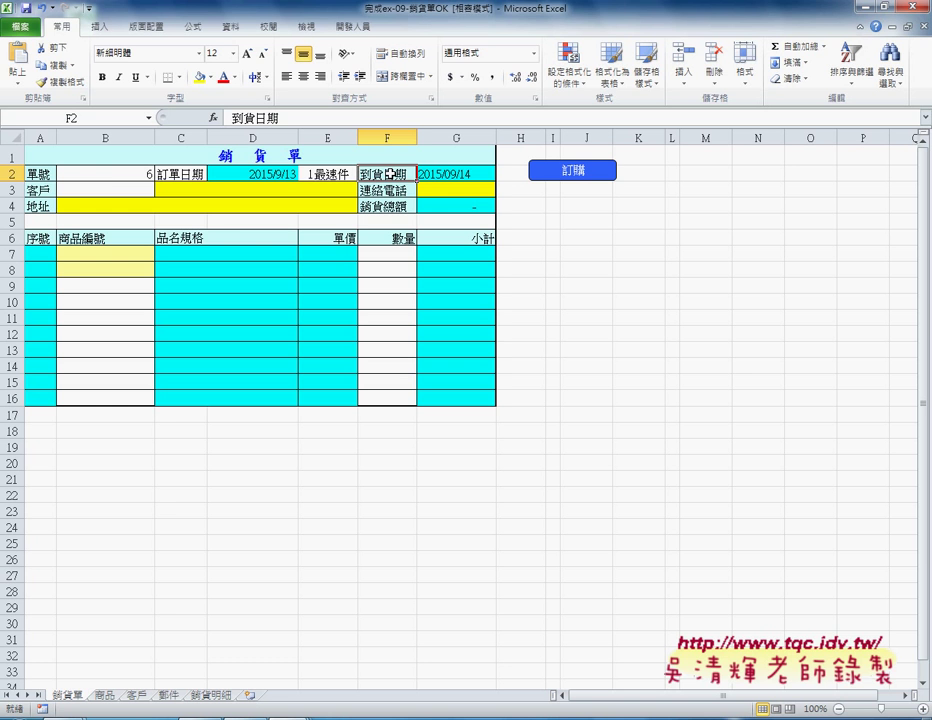
Step: Choose the third customer code in B3 and check the customer name in C3
click(104, 189)
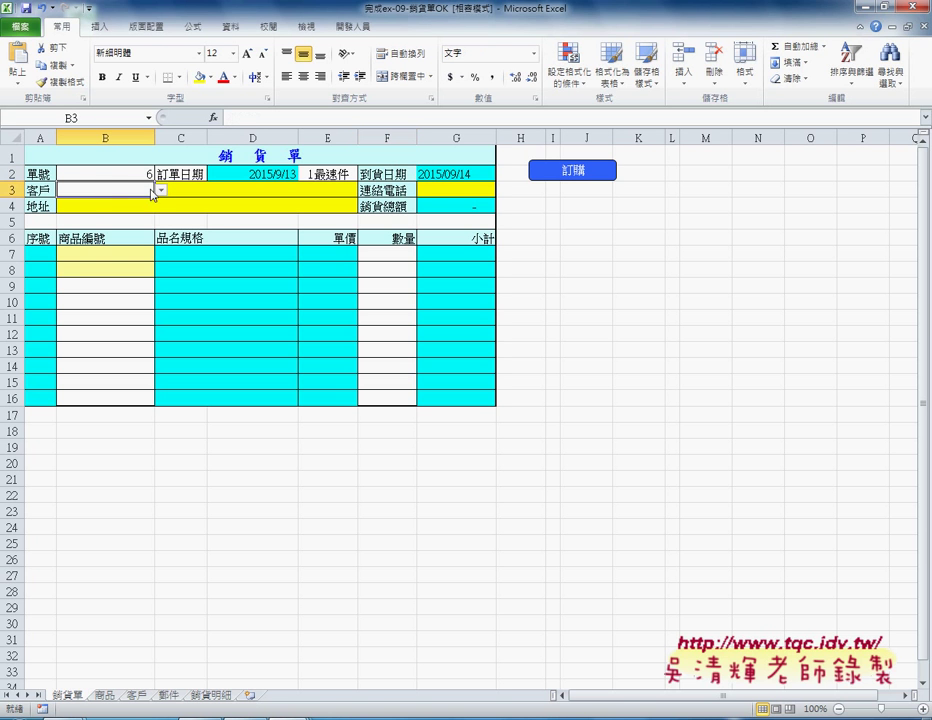
click(161, 190)
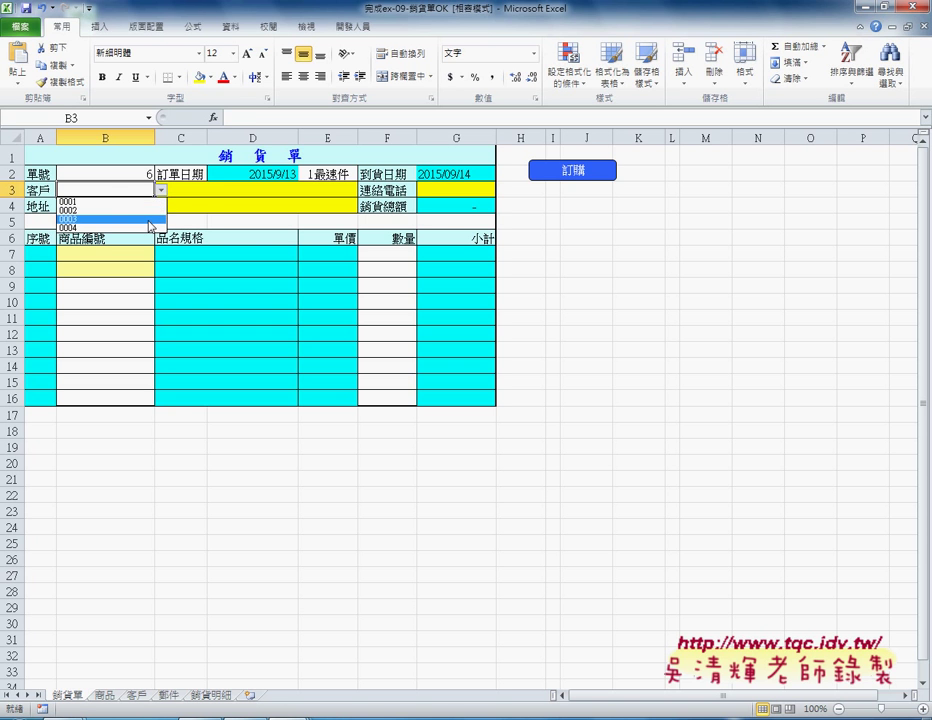
click(149, 220)
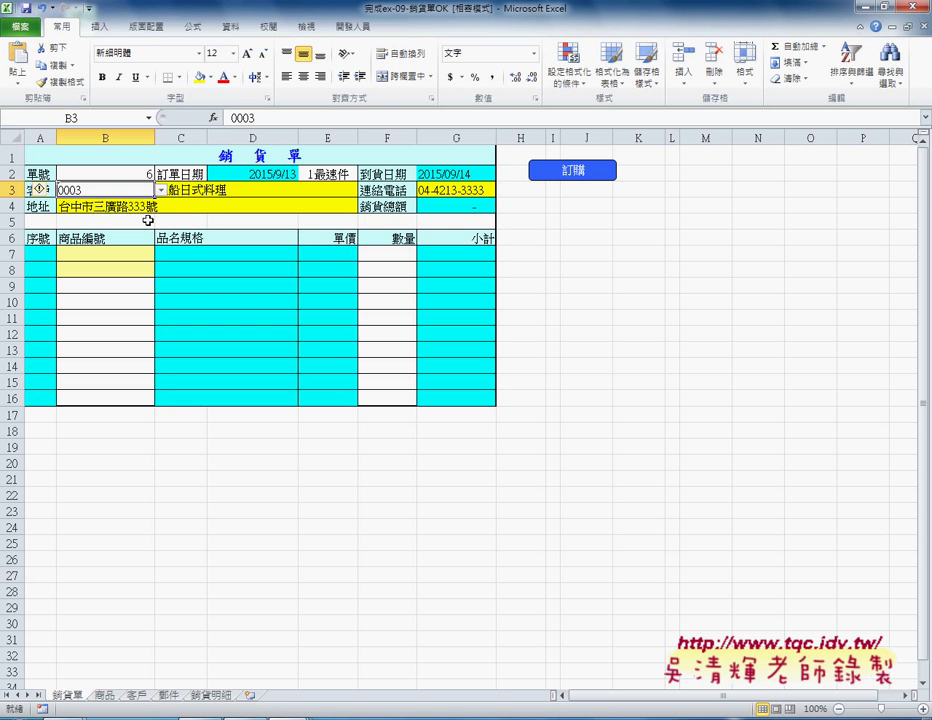
click(201, 189)
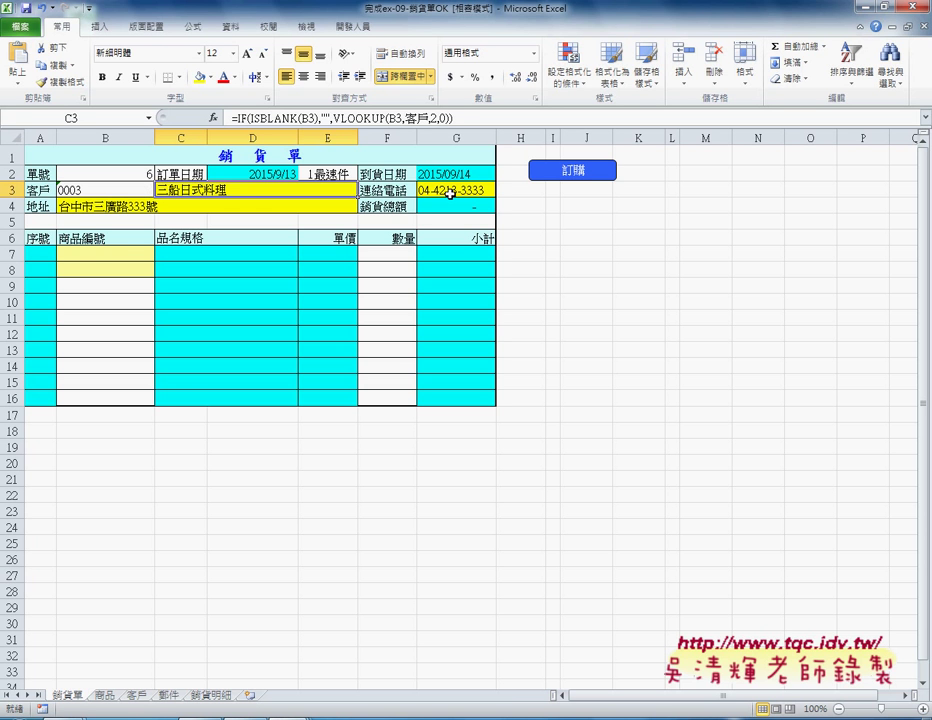
Step: Pick products A1103, A2103 and A1103 from the B7, B8 and B9 dropdowns
click(131, 251)
click(161, 255)
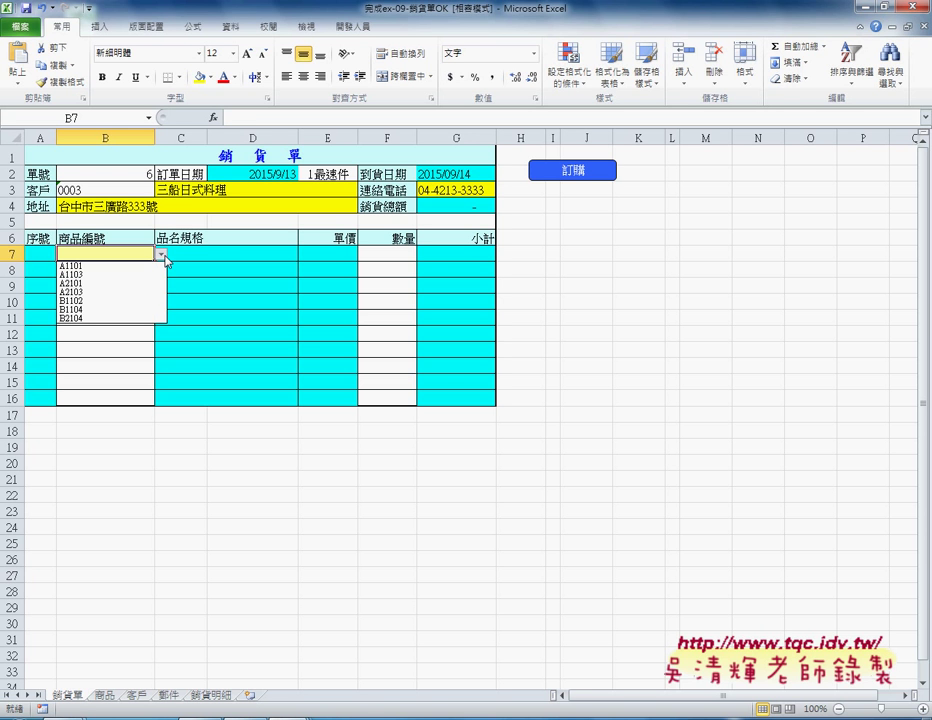
click(108, 274)
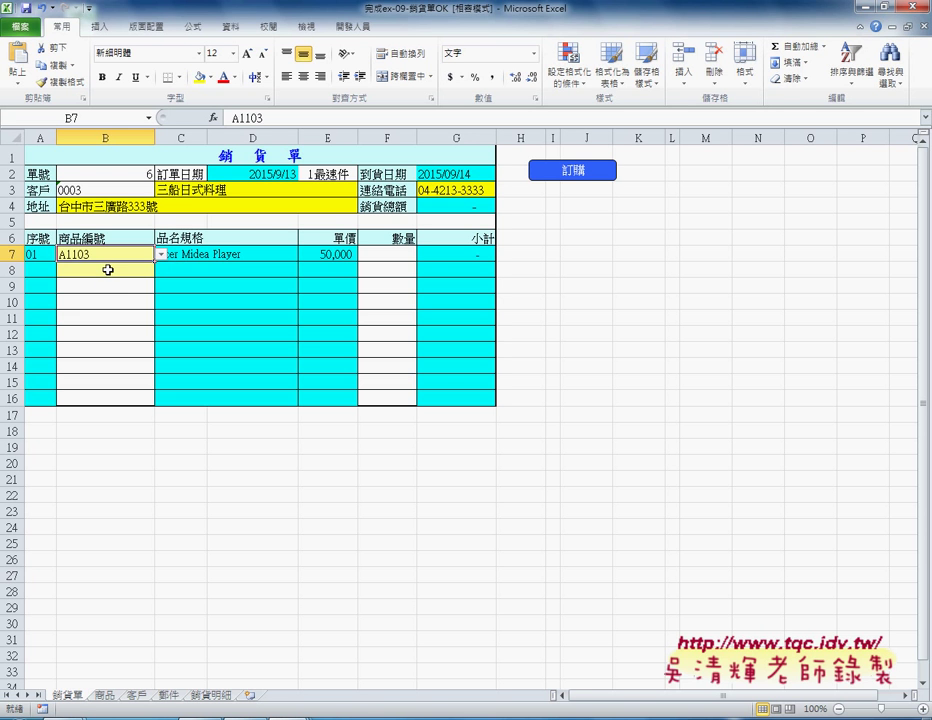
click(115, 270)
click(161, 270)
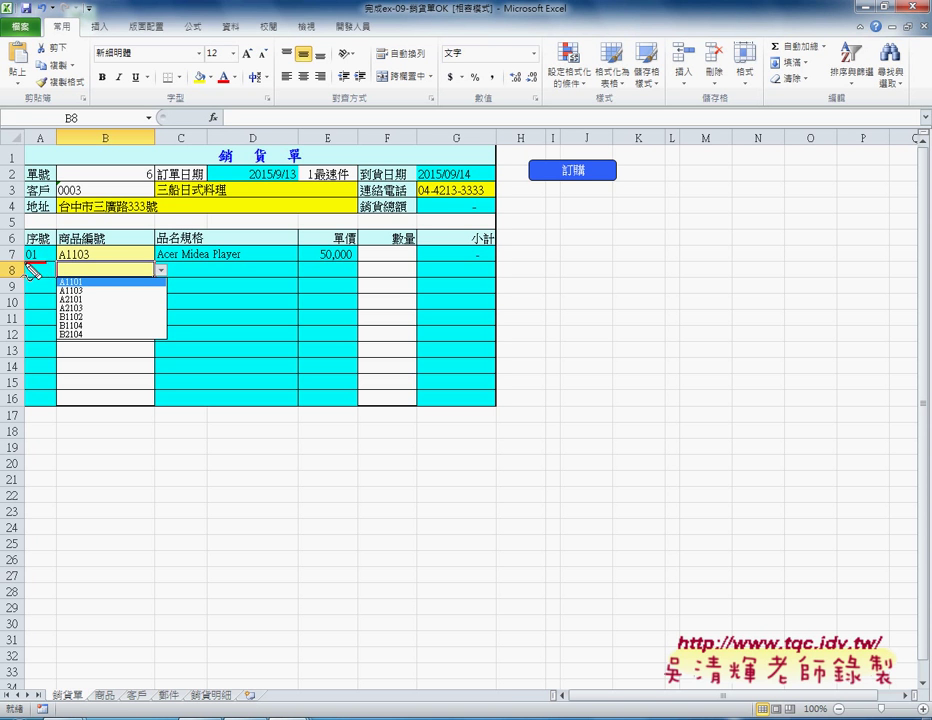
drag(25, 262, 50, 262)
drag(177, 266, 240, 266)
drag(353, 264, 311, 264)
key(Escape)
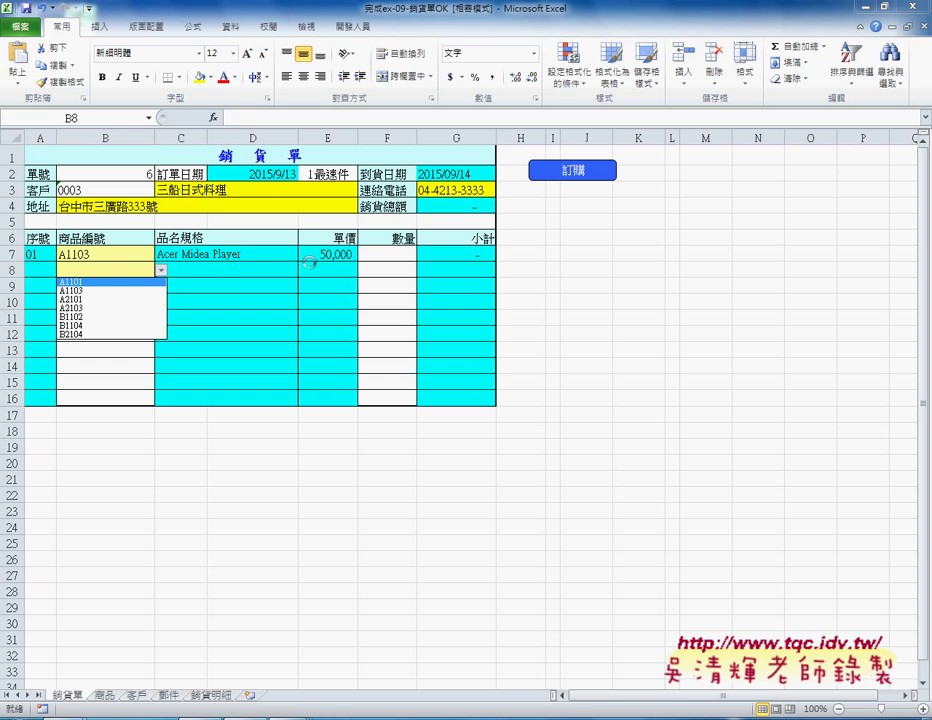
click(110, 307)
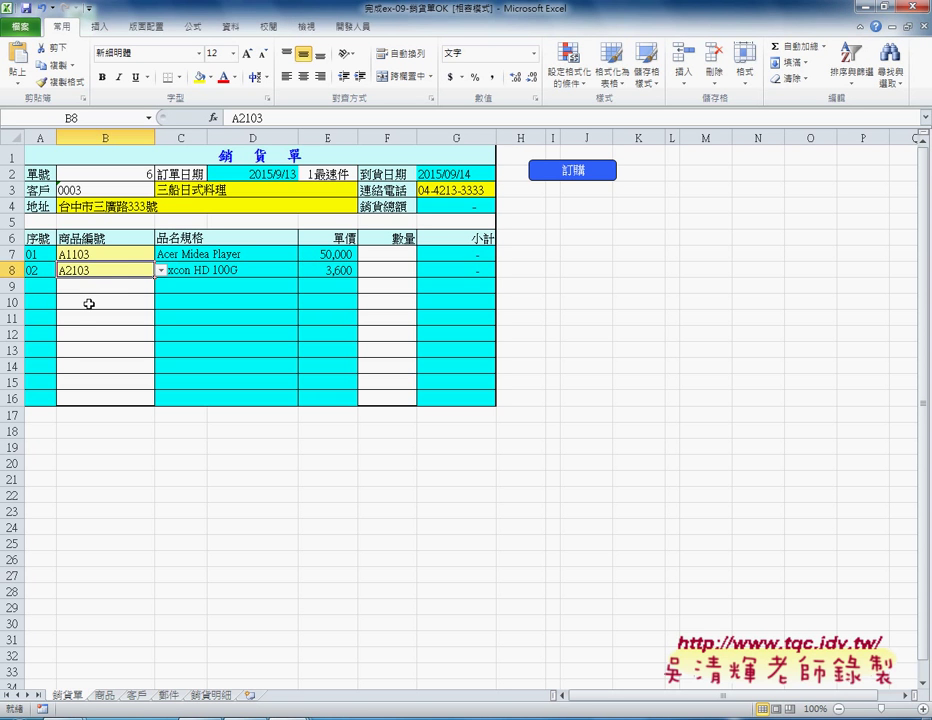
click(127, 284)
click(160, 286)
click(120, 298)
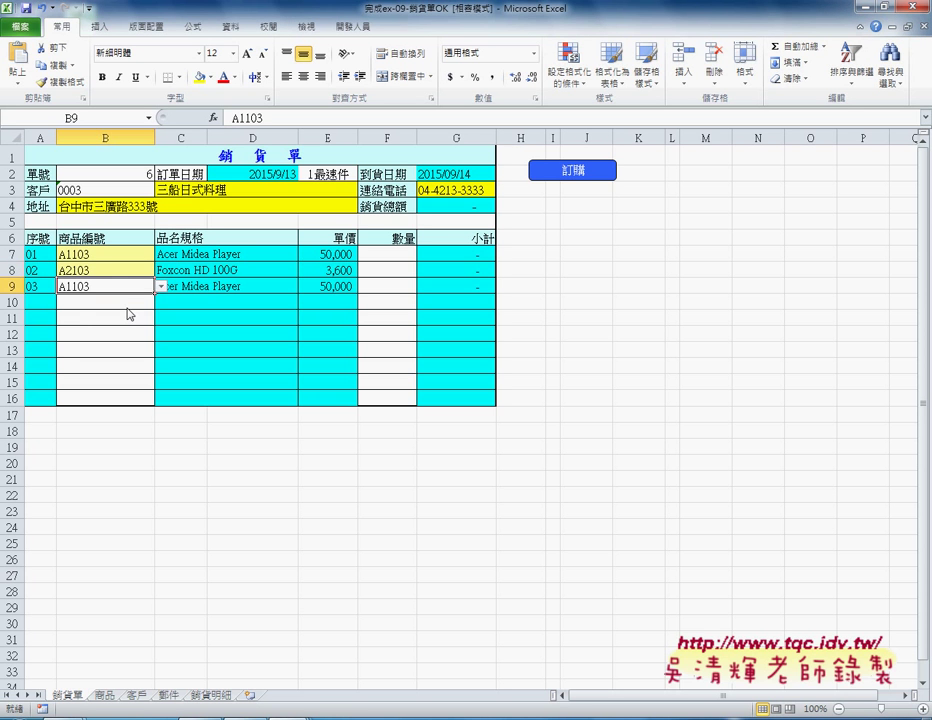
Step: Choose quantities 4, 2 and 2 in F7, F8 and F9, giving subtotals 200,000, 7,200 and 100,000
click(405, 254)
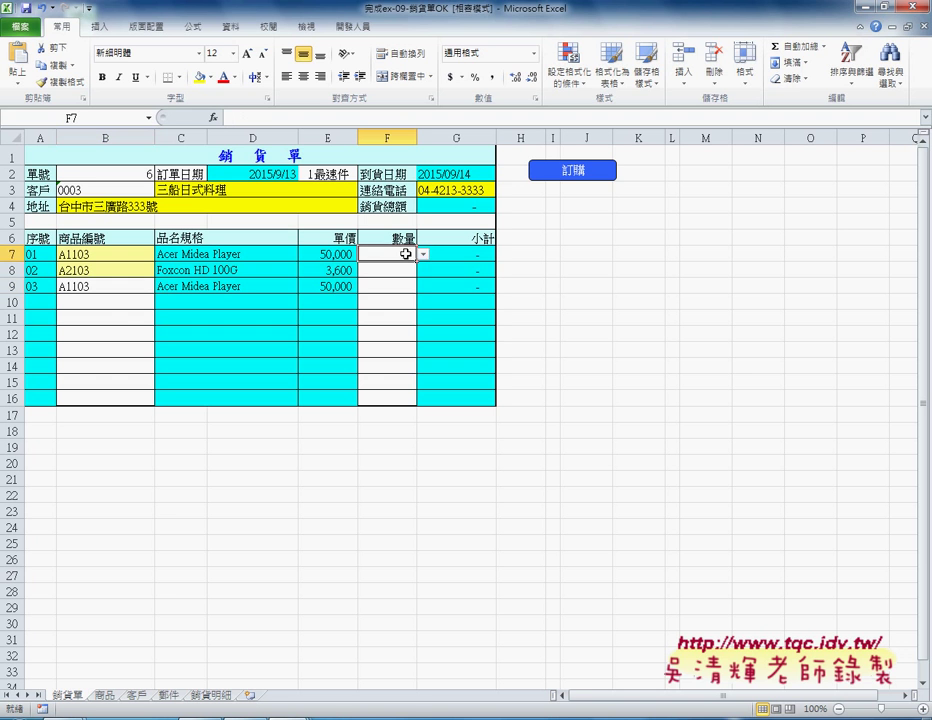
click(423, 254)
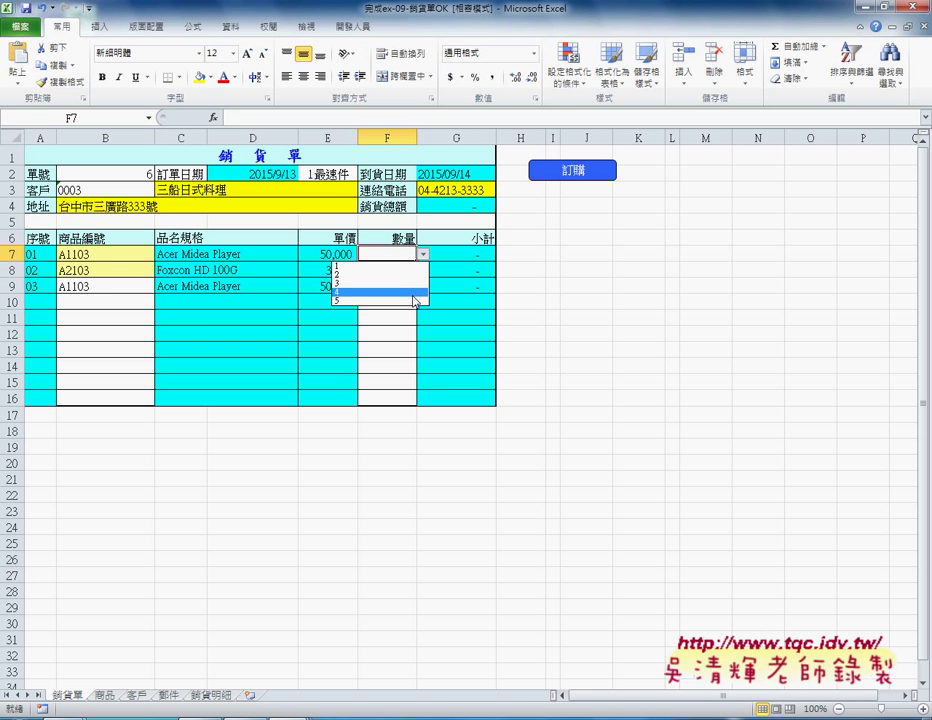
click(415, 293)
click(393, 271)
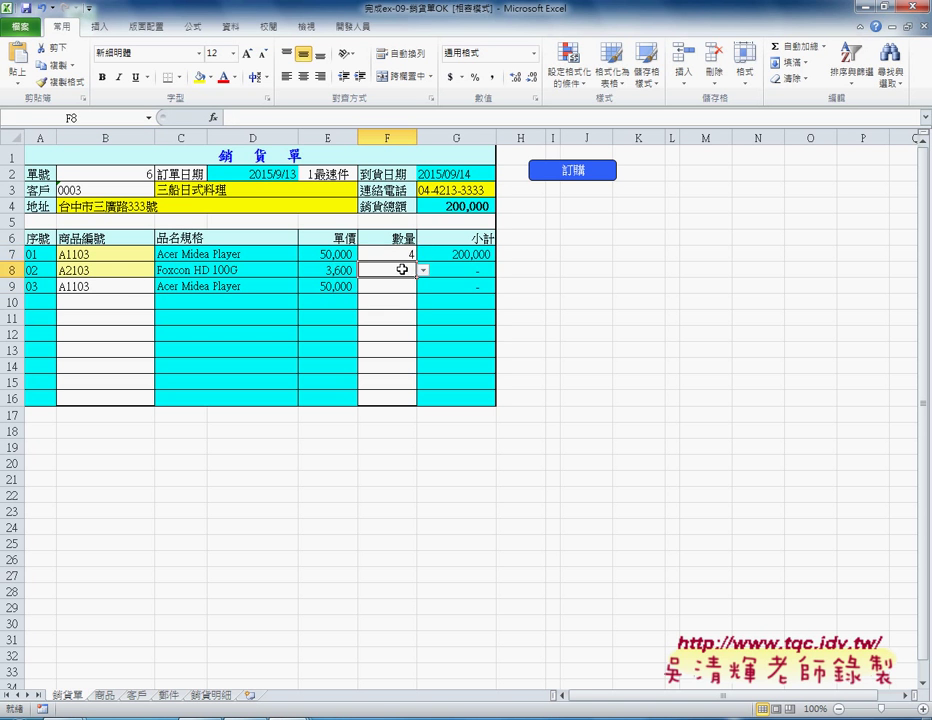
click(422, 271)
click(405, 290)
click(410, 286)
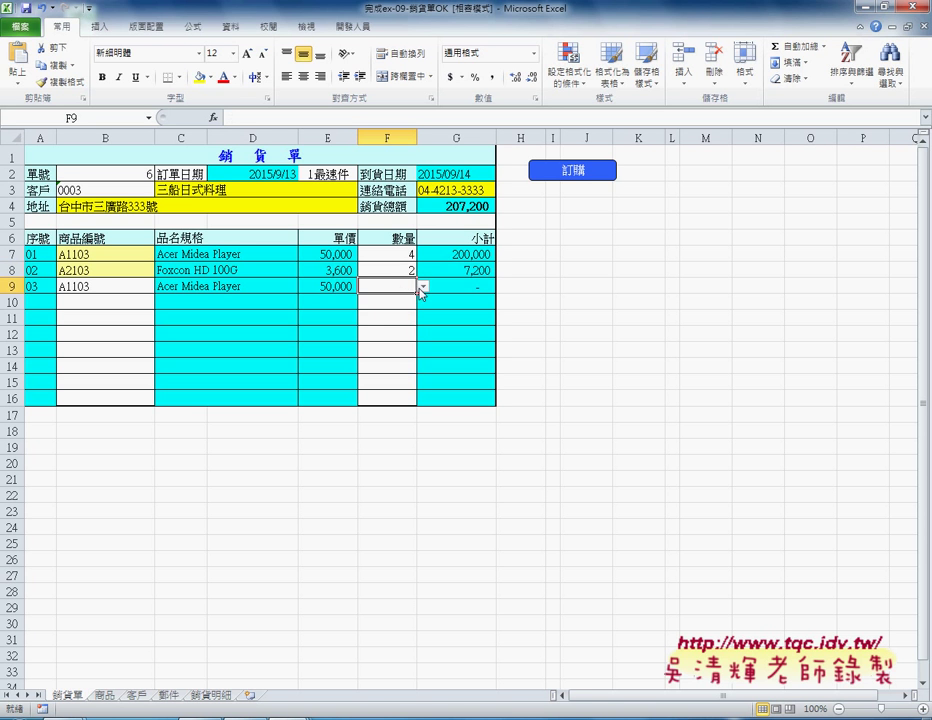
click(422, 286)
click(415, 306)
mouse_move(488, 258)
mouse_down()
mouse_move(497, 305)
mouse_move(462, 224)
mouse_move(501, 220)
mouse_up()
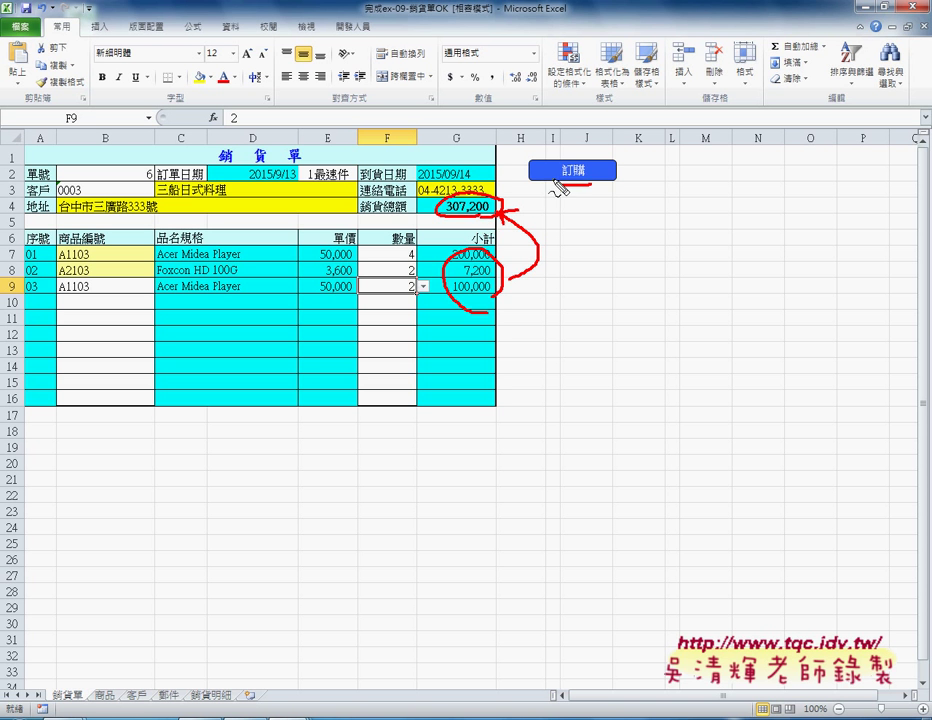
drag(597, 166, 588, 190)
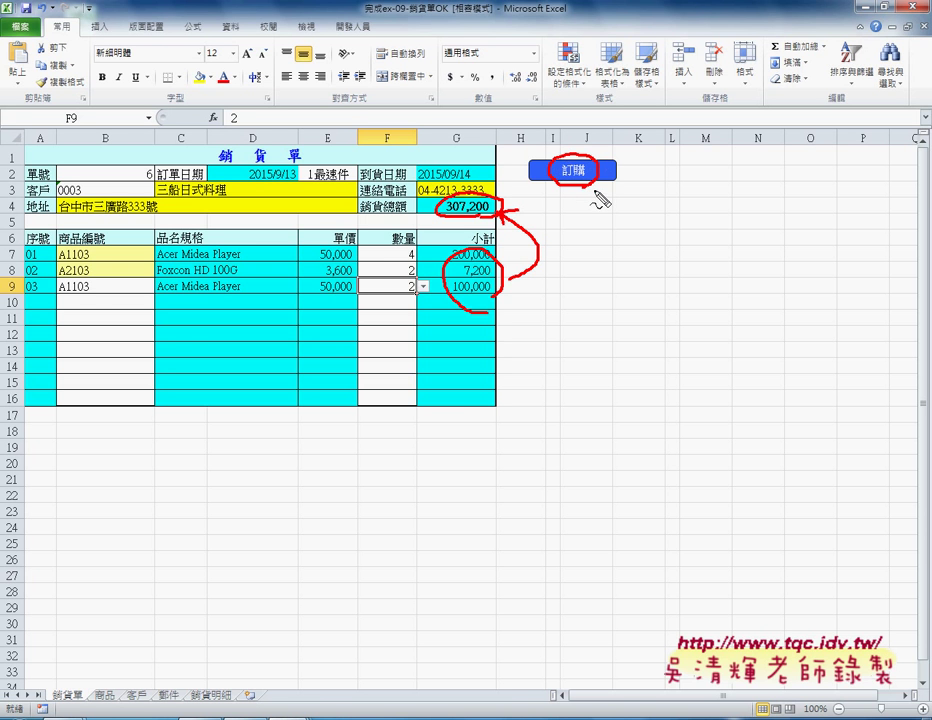
mouse_move(586, 196)
mouse_down()
mouse_move(224, 677)
mouse_move(266, 667)
mouse_up()
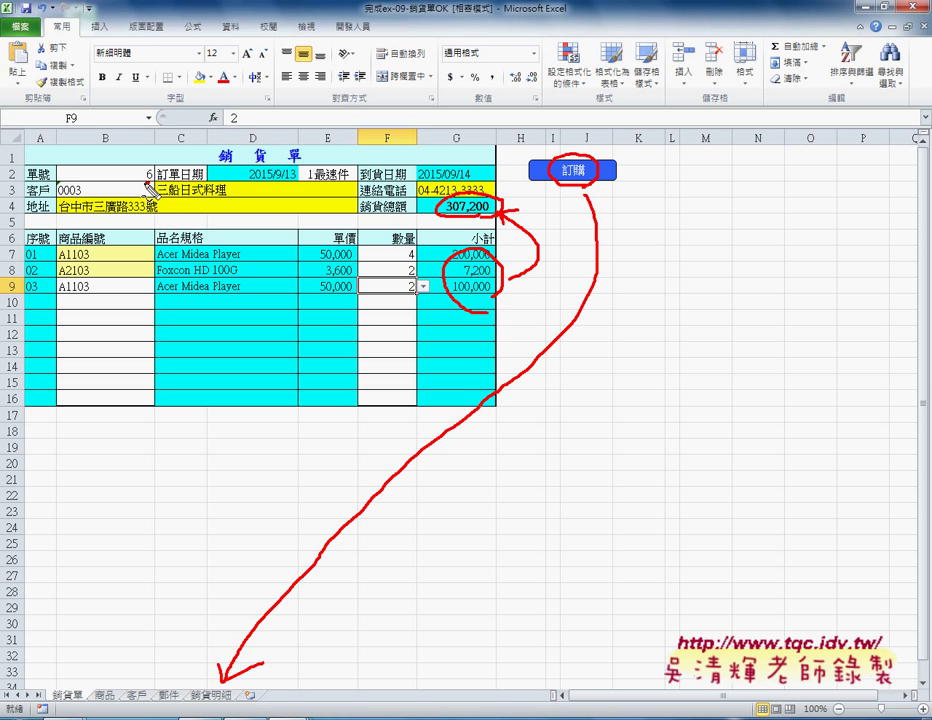
mouse_move(153, 165)
mouse_down()
mouse_move(147, 179)
mouse_move(194, 182)
mouse_up()
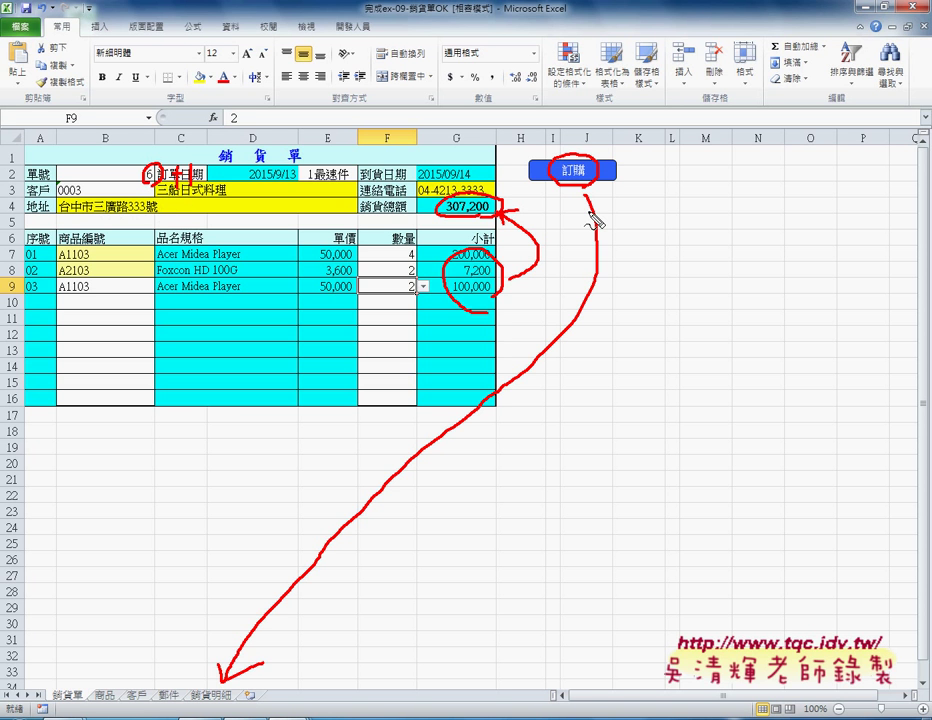
key(Escape)
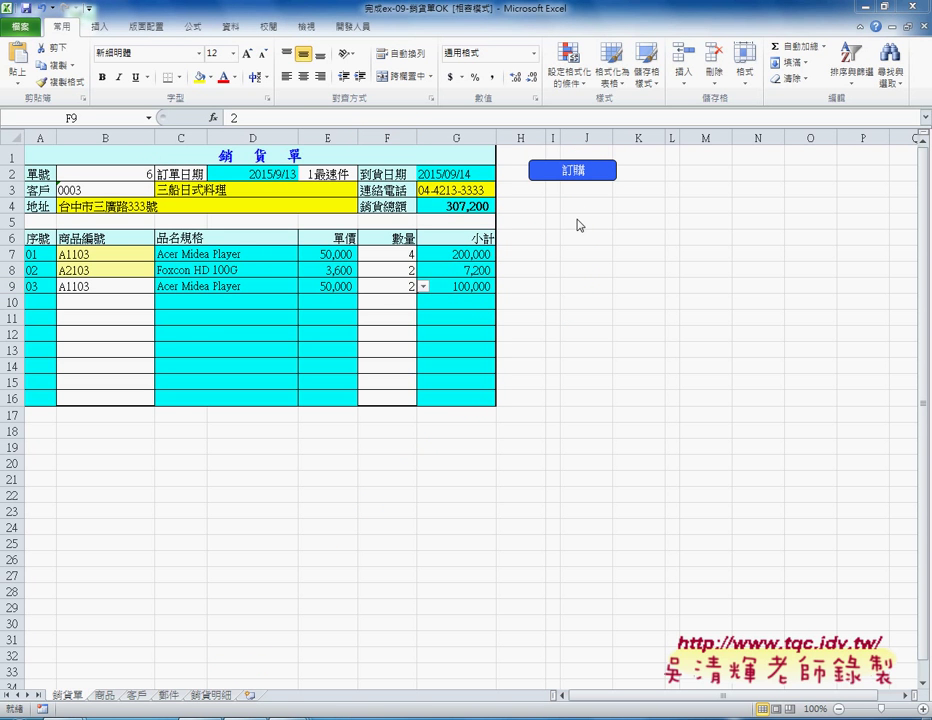
click(582, 172)
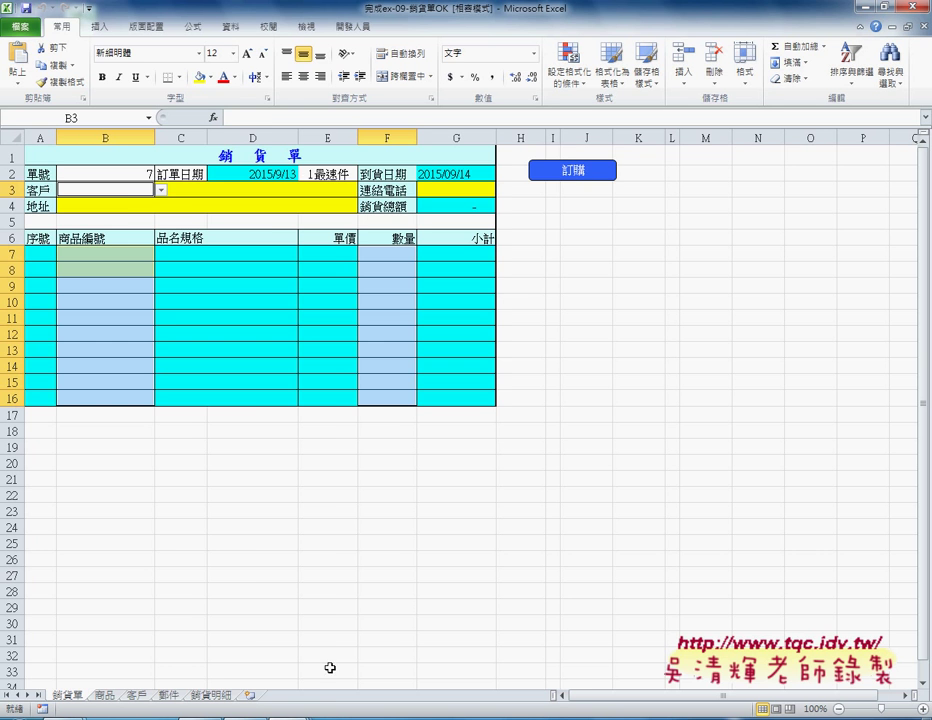
click(210, 694)
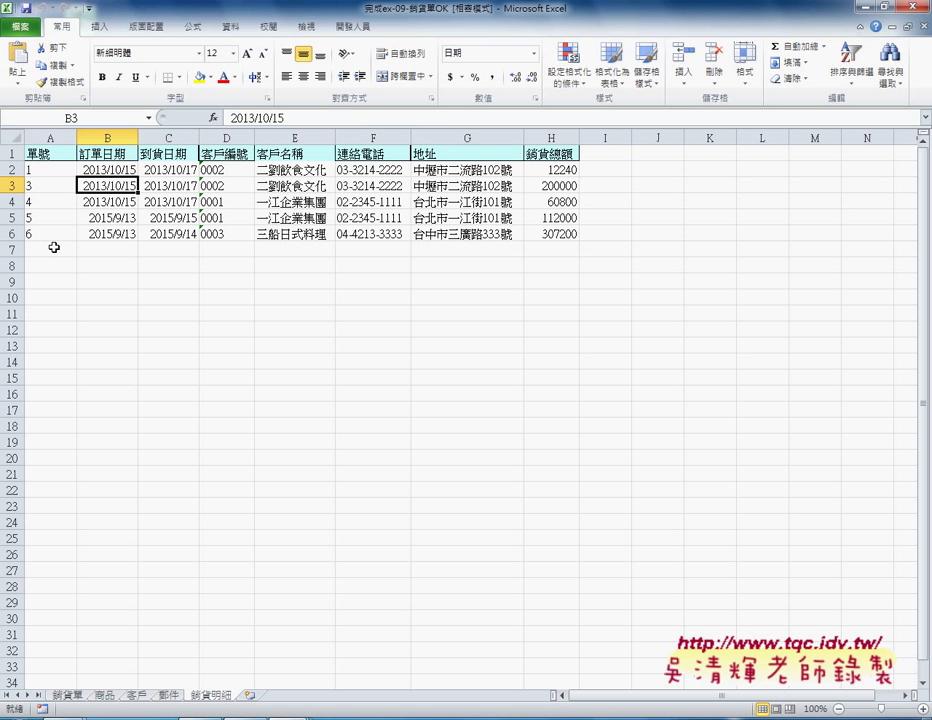
drag(40, 234, 570, 234)
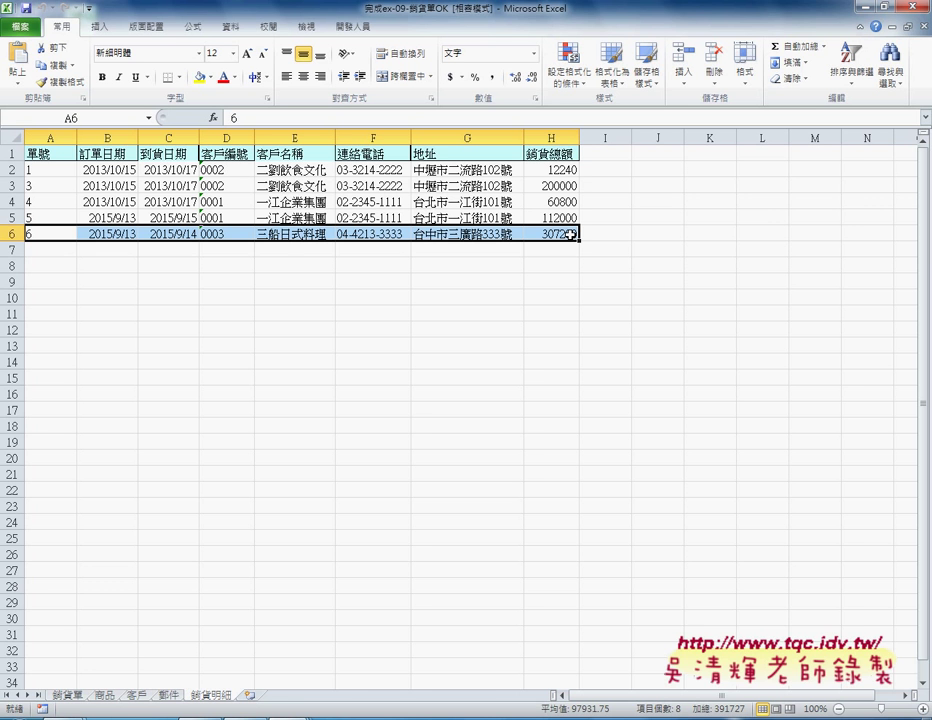
click(68, 694)
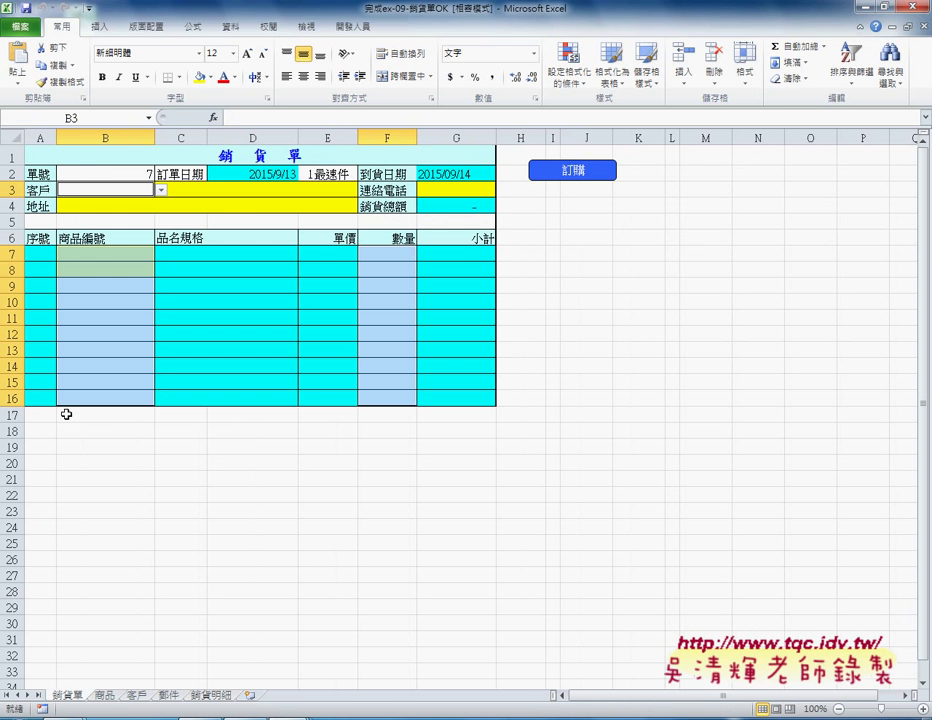
Step: Review the order number in B2, delivery type in E2 and delivery-date formula in G2
click(128, 178)
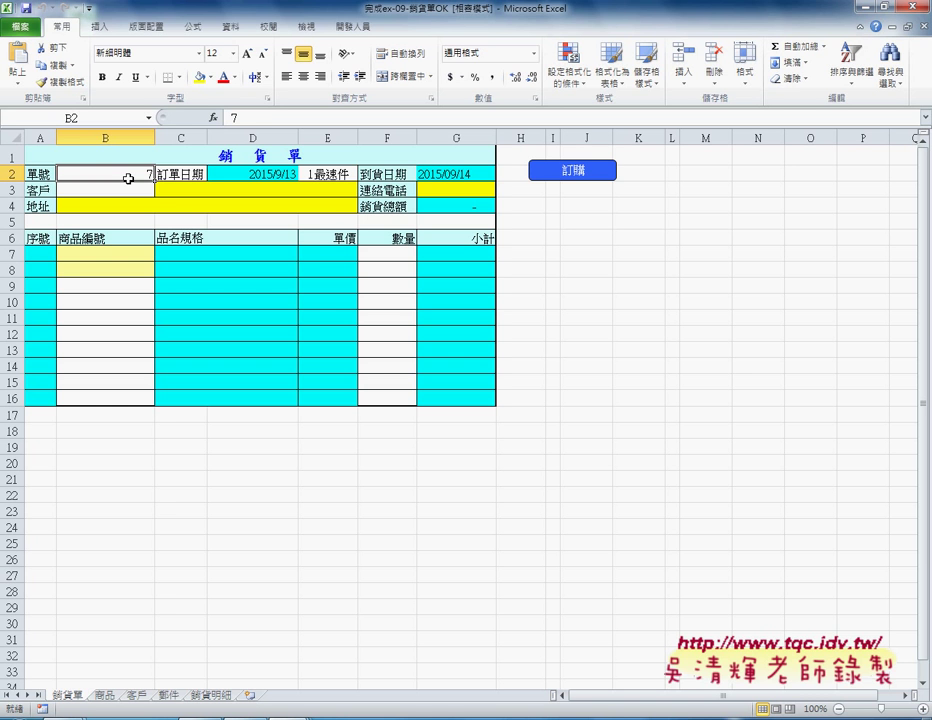
click(340, 176)
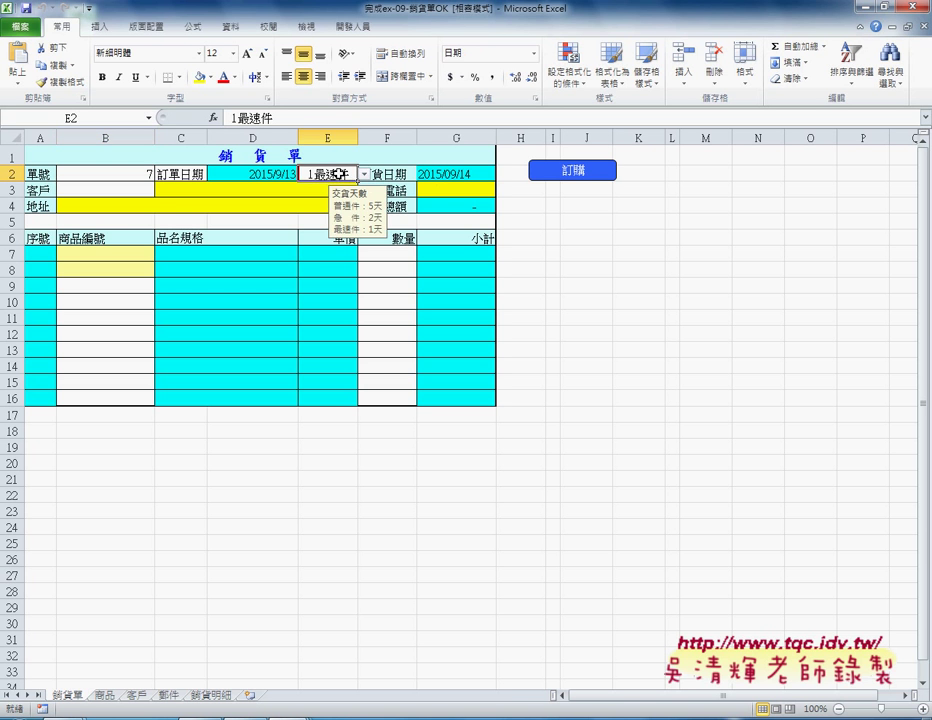
click(446, 175)
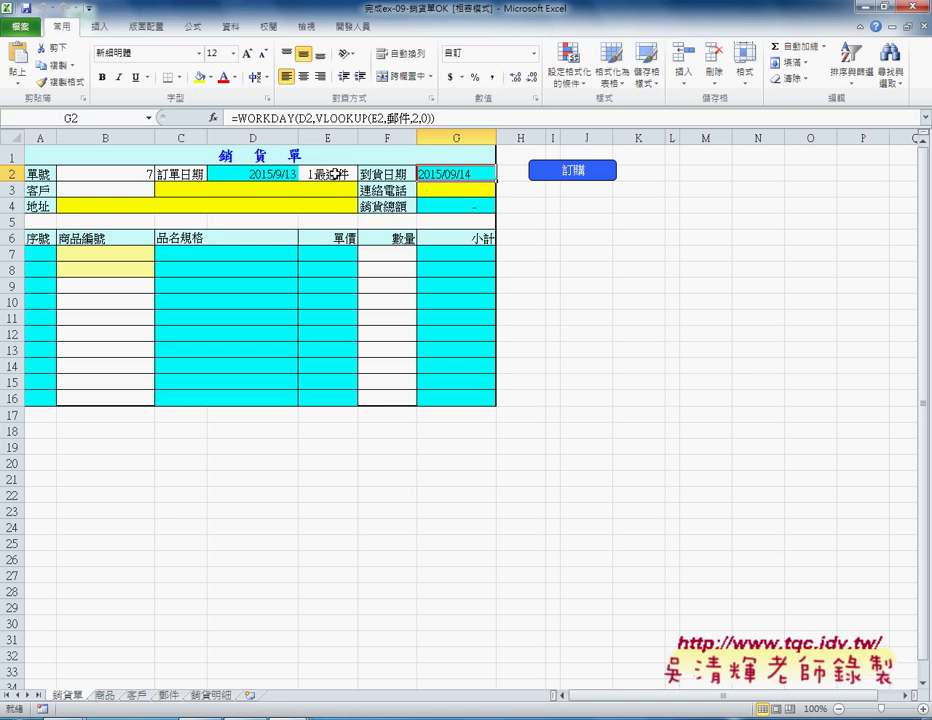
Step: Switch to the 範例_04銷貨單 workbook and start inserting a function into D2
click(323, 175)
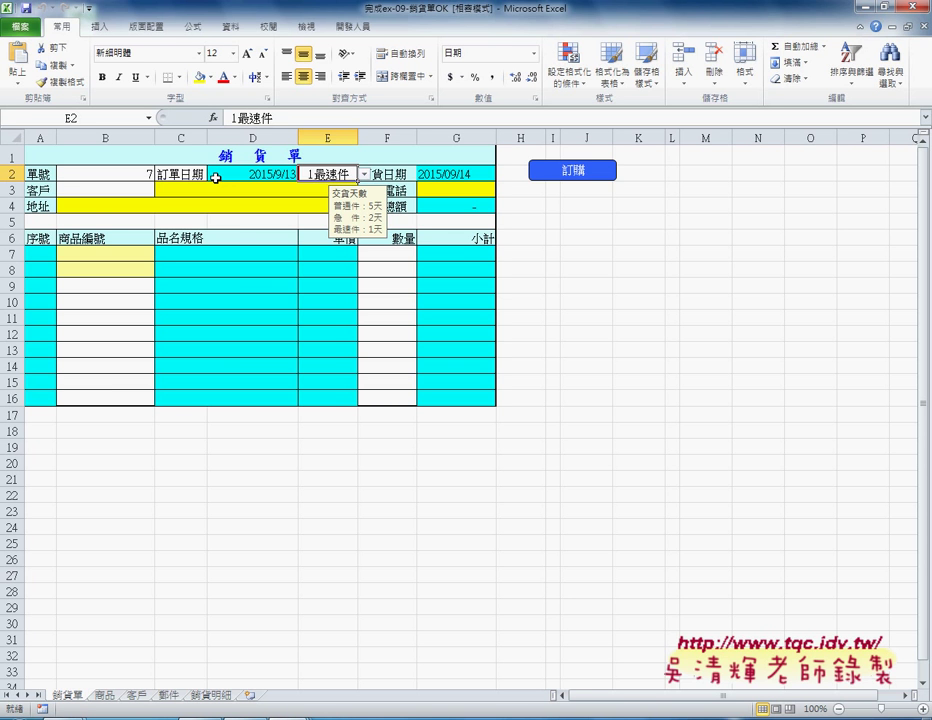
key(ctrl+Tab)
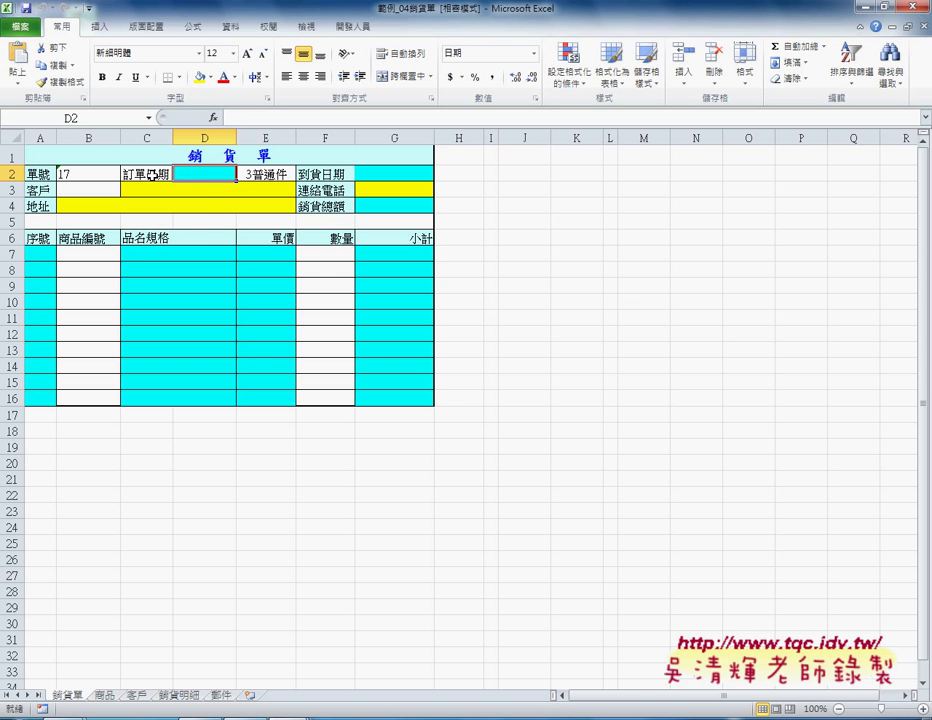
click(212, 118)
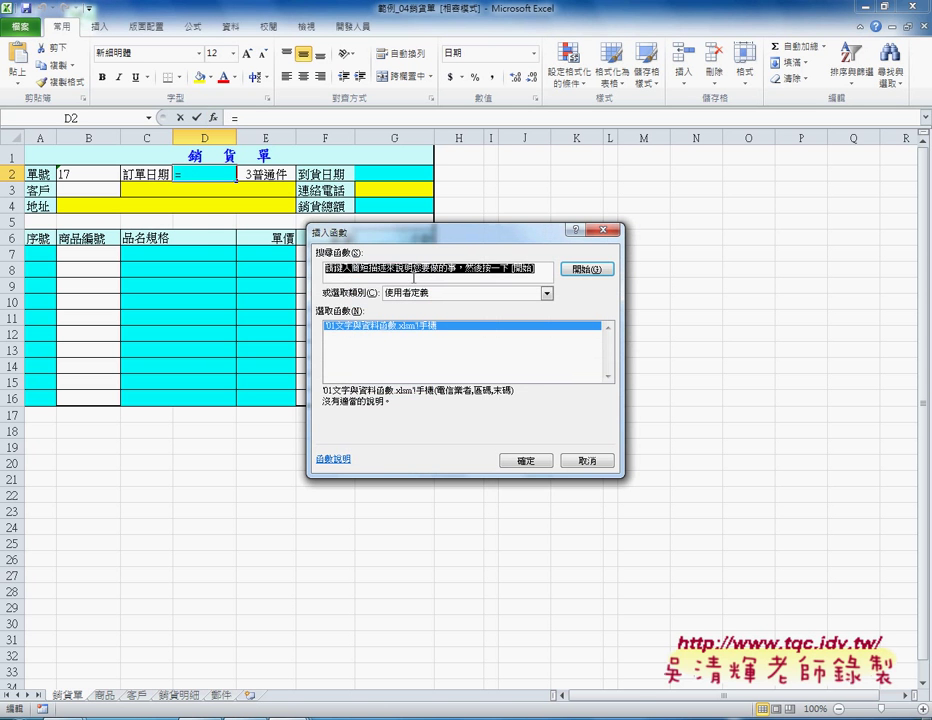
Step: Enter =TODAY() in D2 from the 日期及時間 category, showing 2015/9/13
click(536, 293)
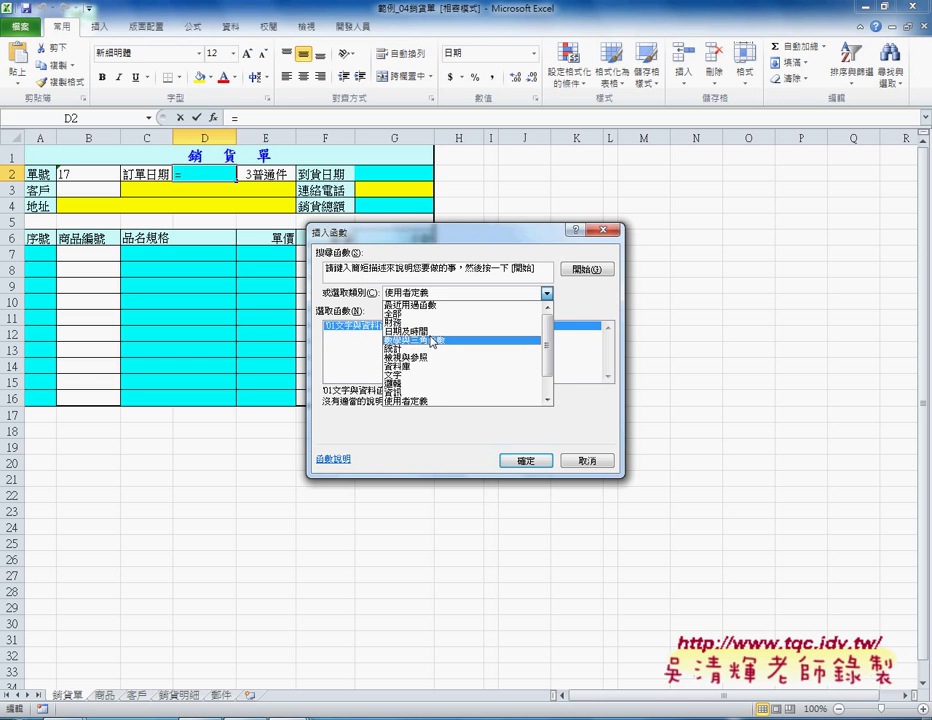
click(430, 332)
click(535, 353)
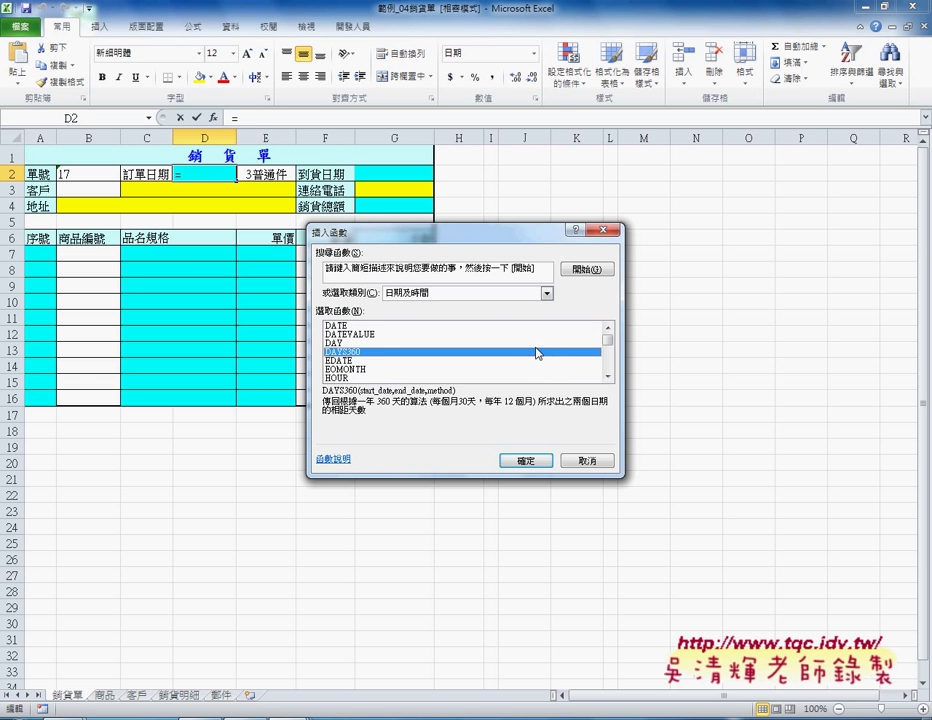
key(t)
key(Down)
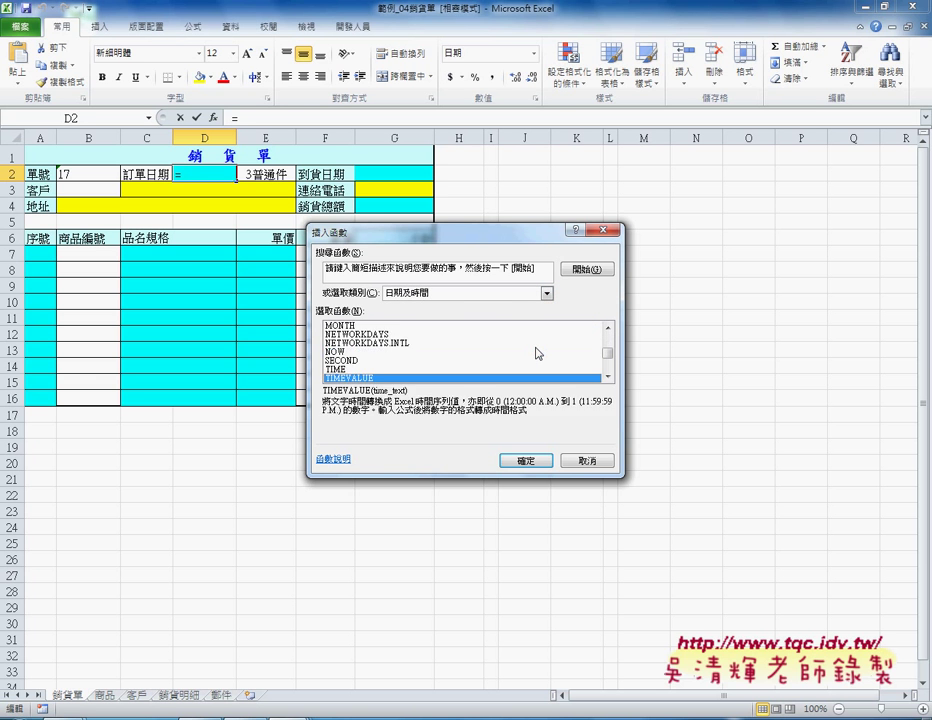
key(Down)
key(Down)
key(Up)
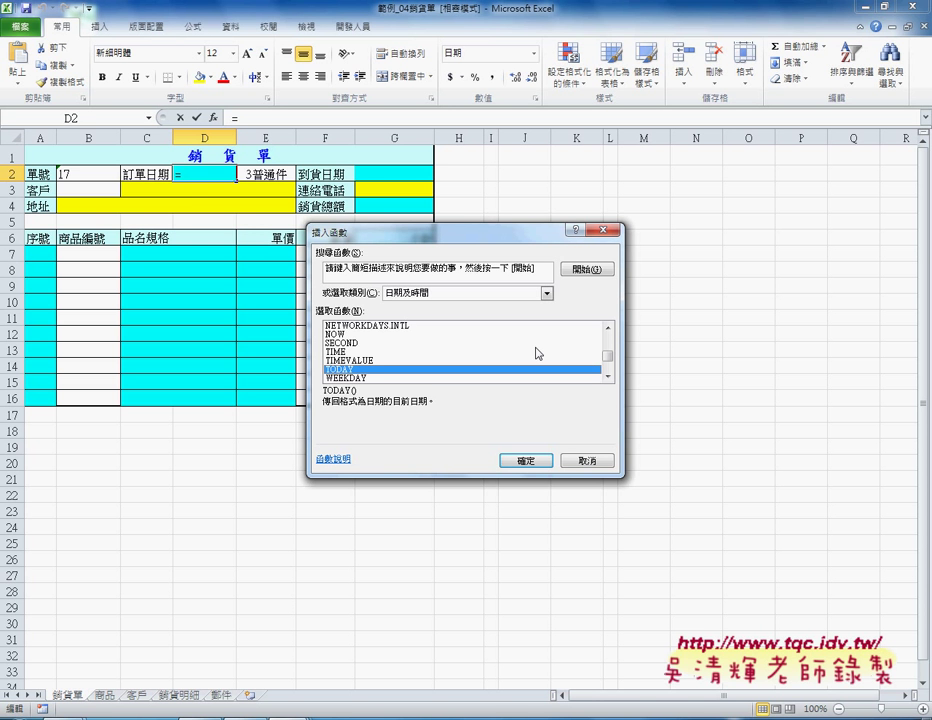
click(538, 466)
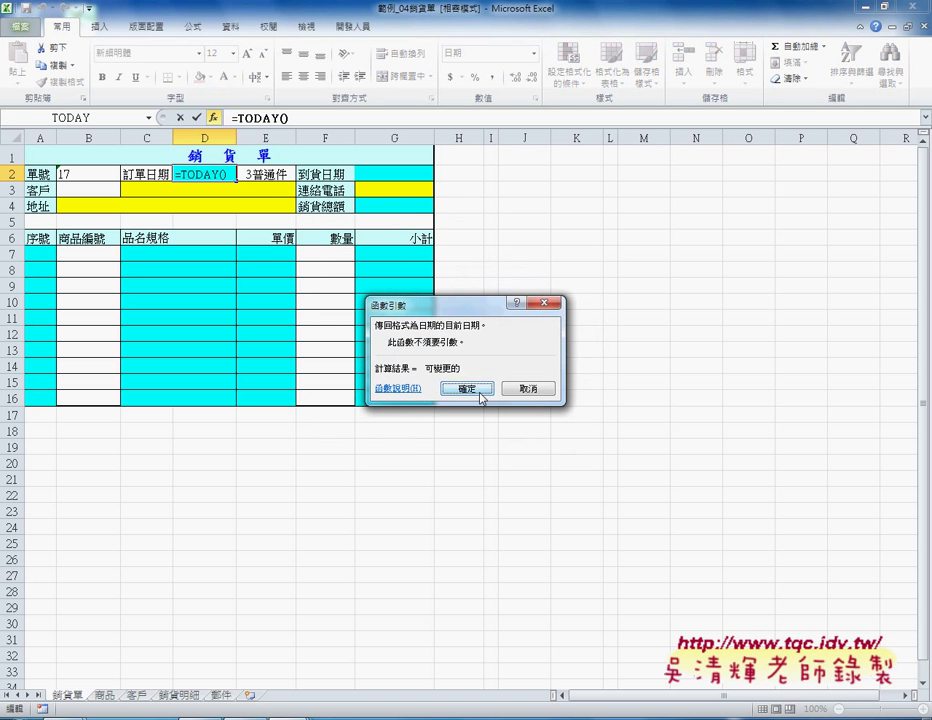
click(478, 391)
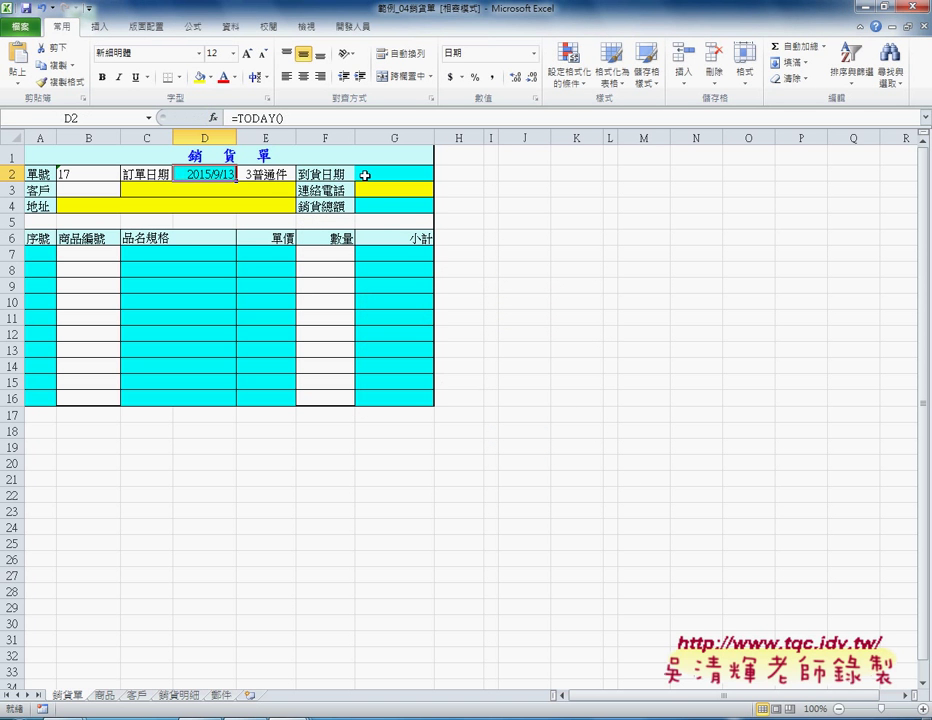
click(266, 172)
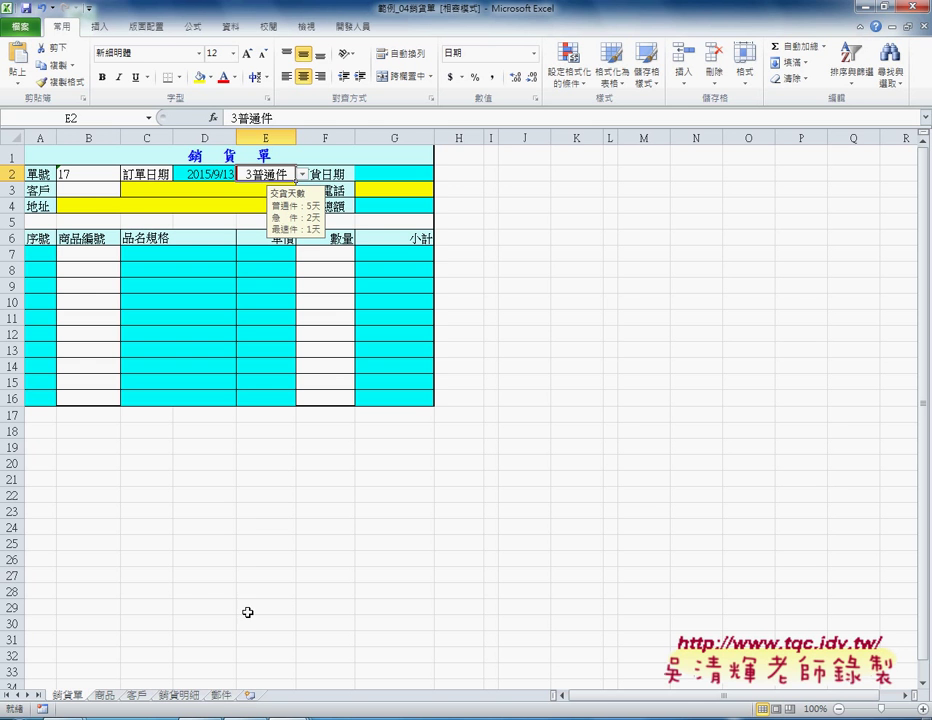
click(220, 695)
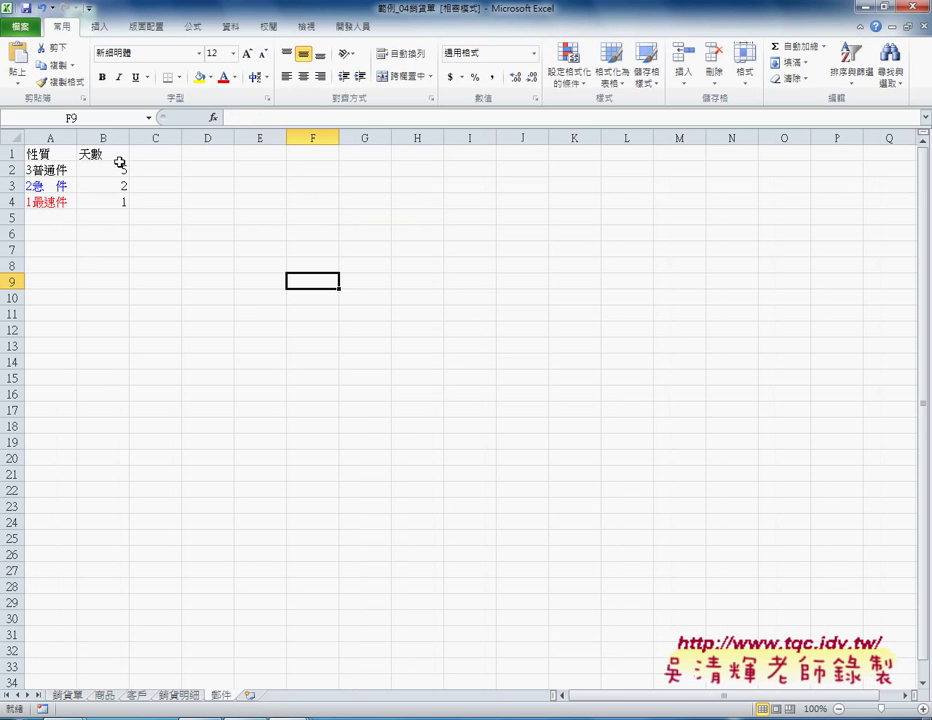
drag(48, 157, 49, 197)
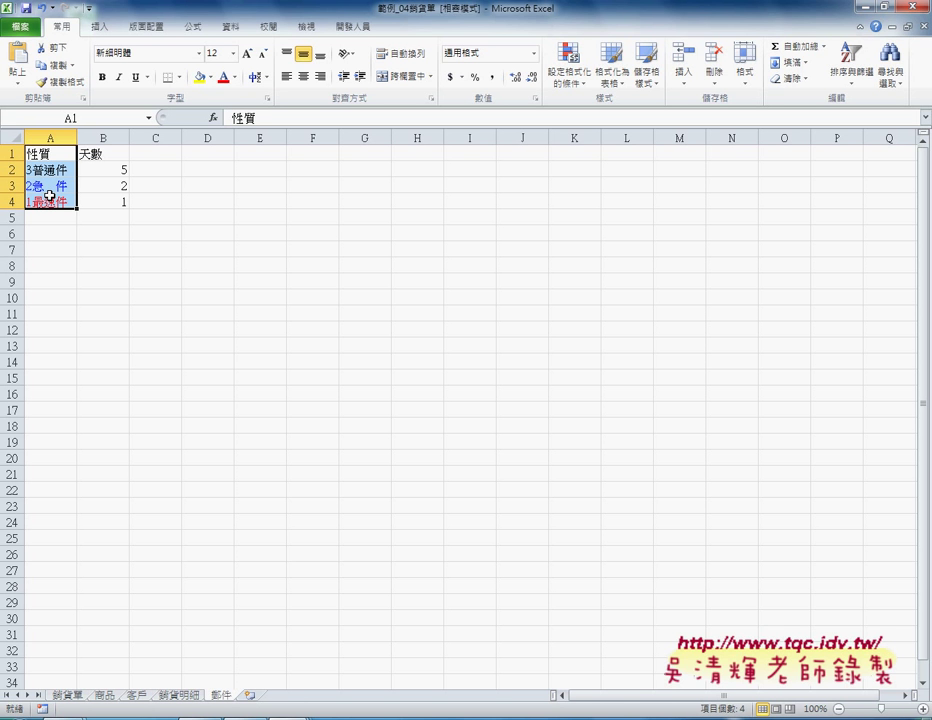
click(45, 153)
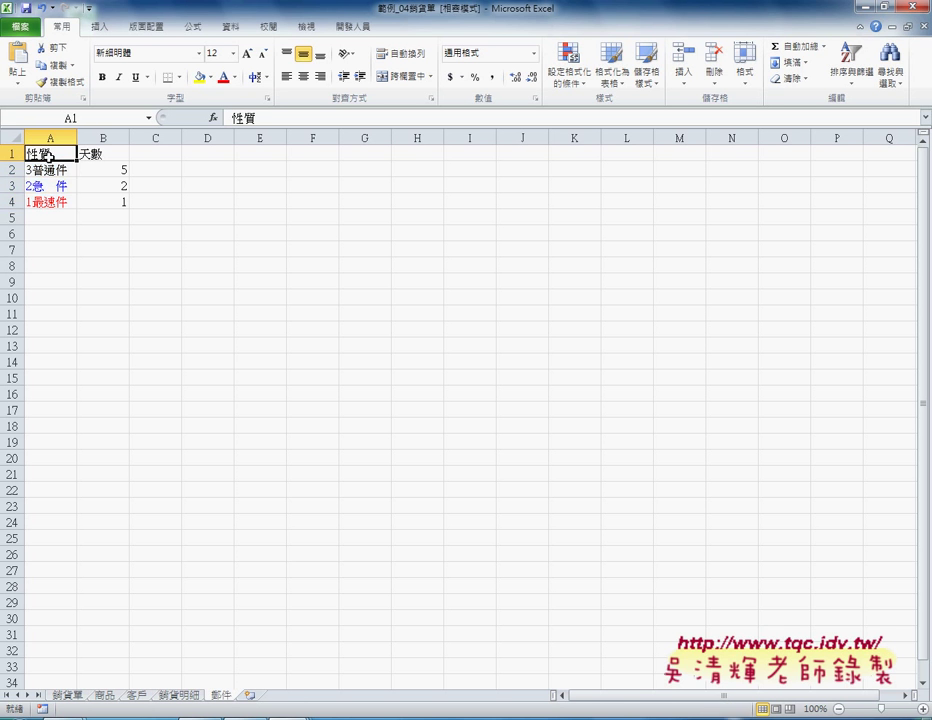
drag(48, 170, 49, 201)
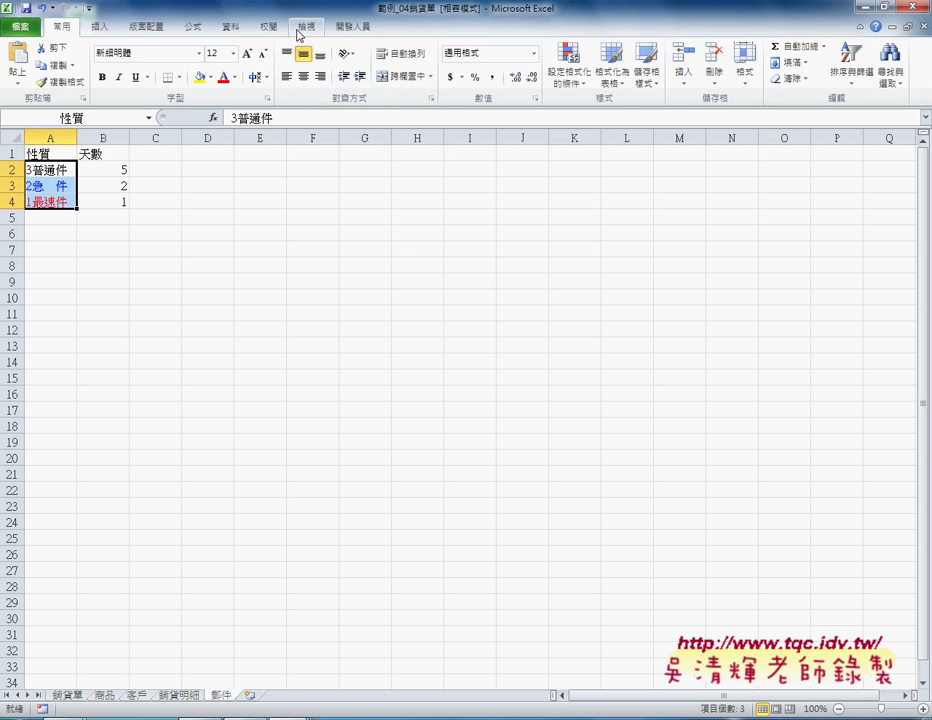
click(195, 27)
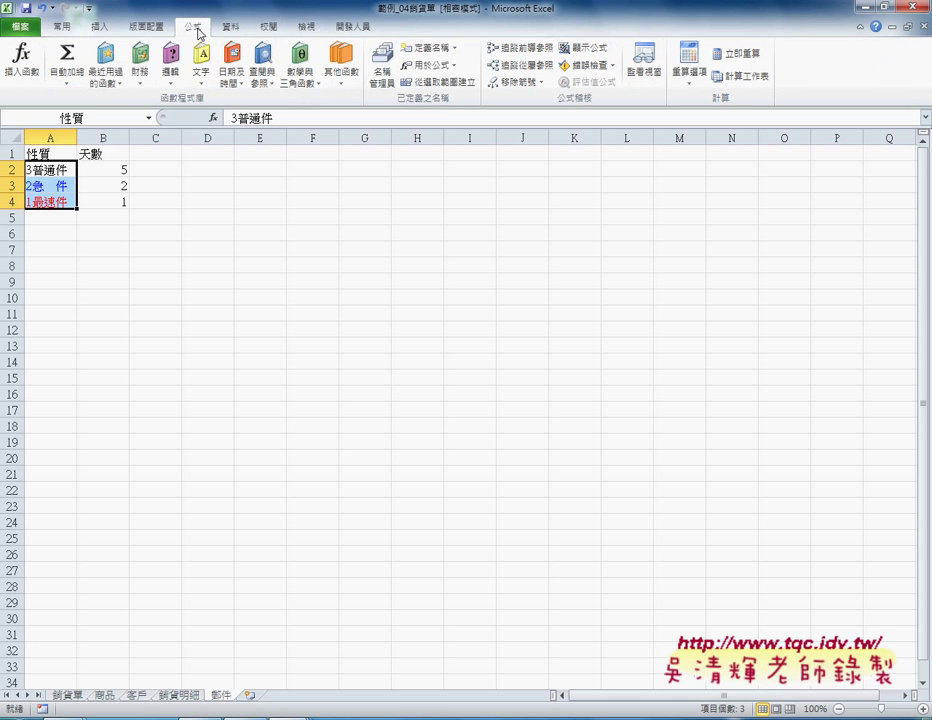
click(386, 78)
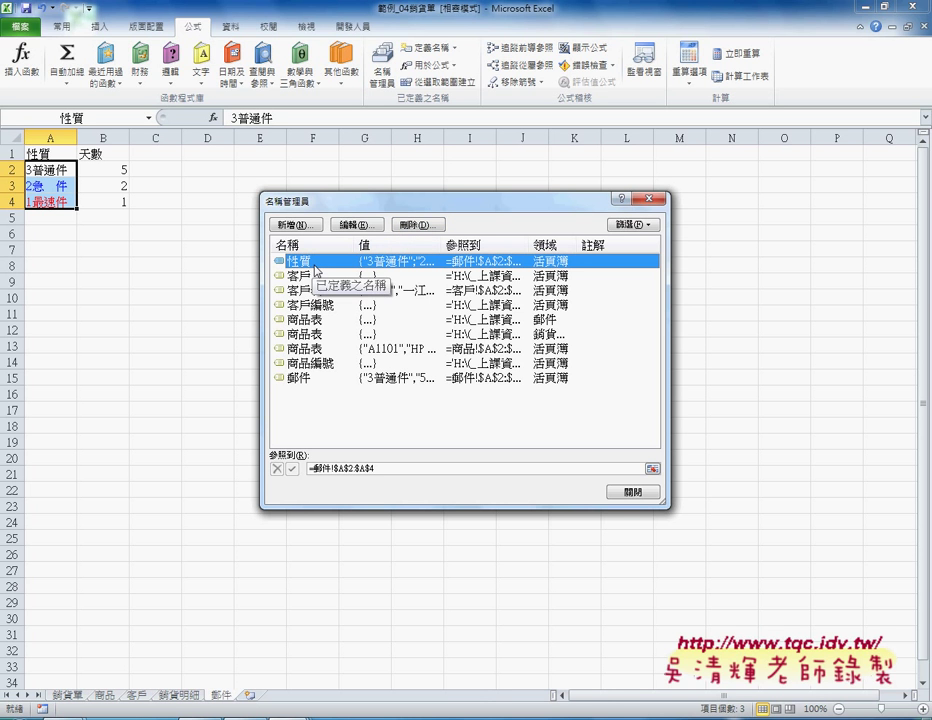
click(652, 201)
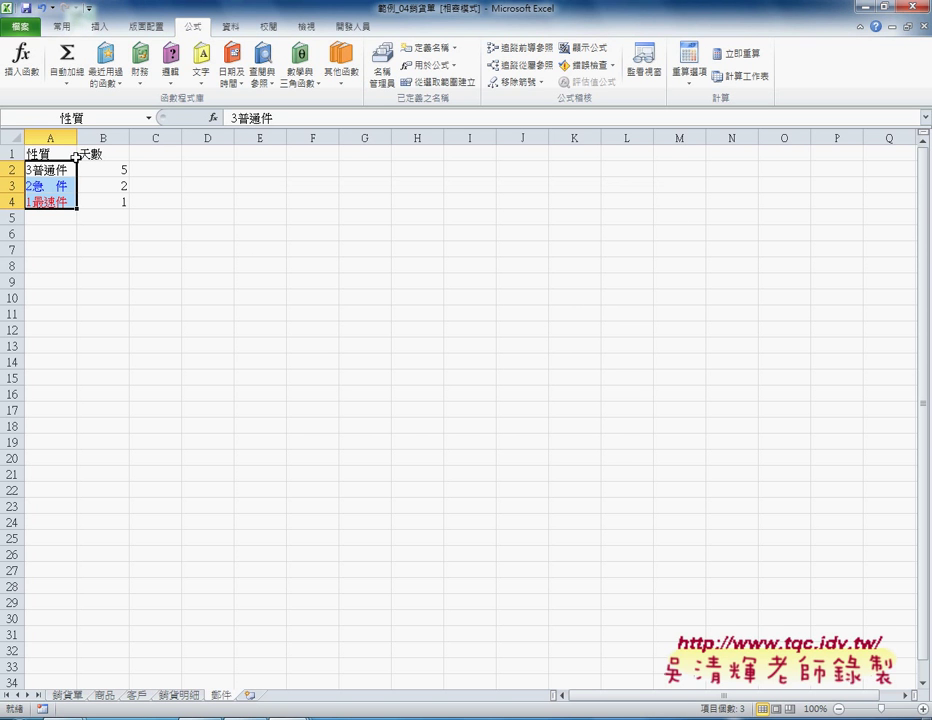
click(57, 154)
drag(57, 154, 55, 202)
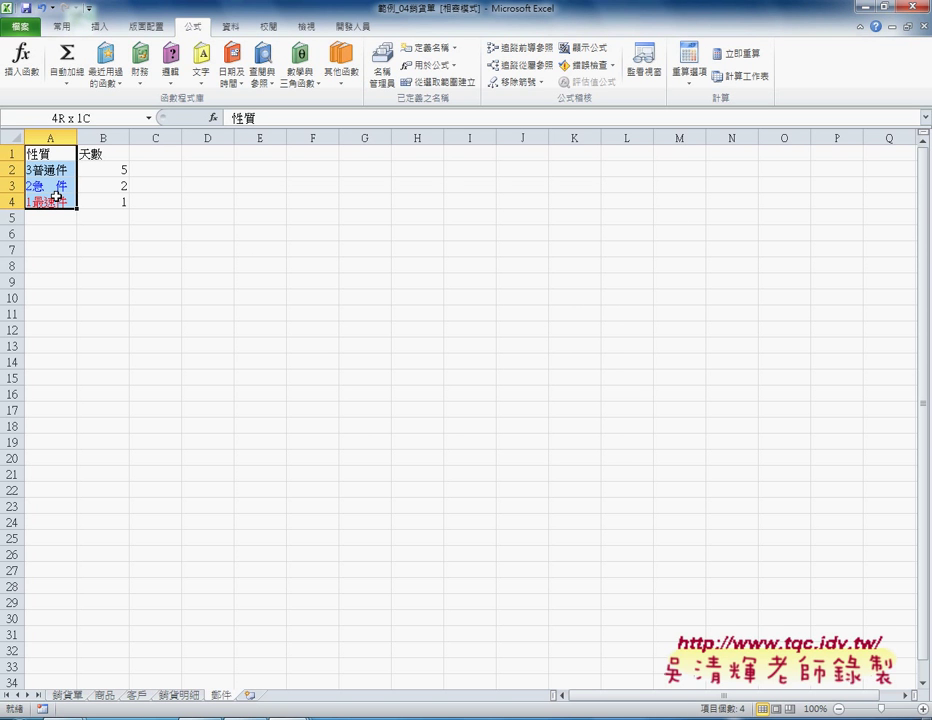
click(432, 83)
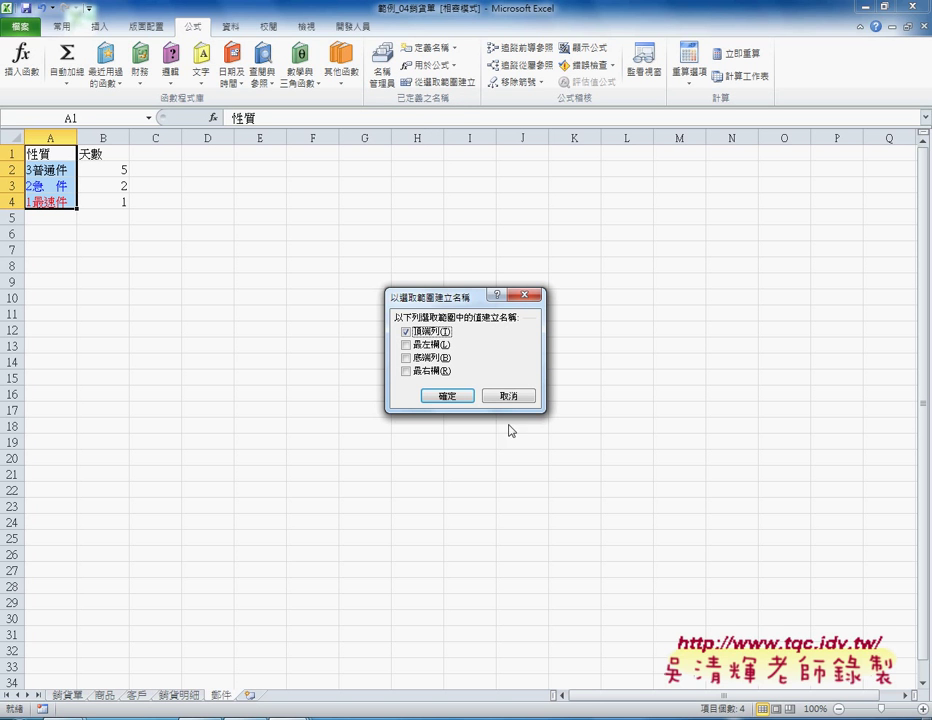
click(510, 395)
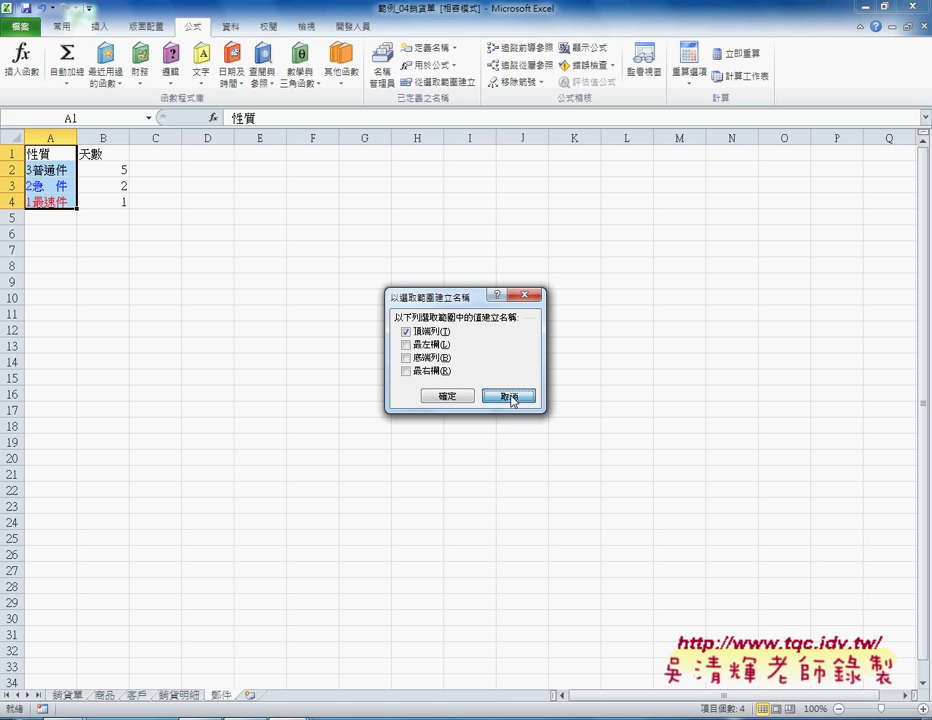
click(64, 697)
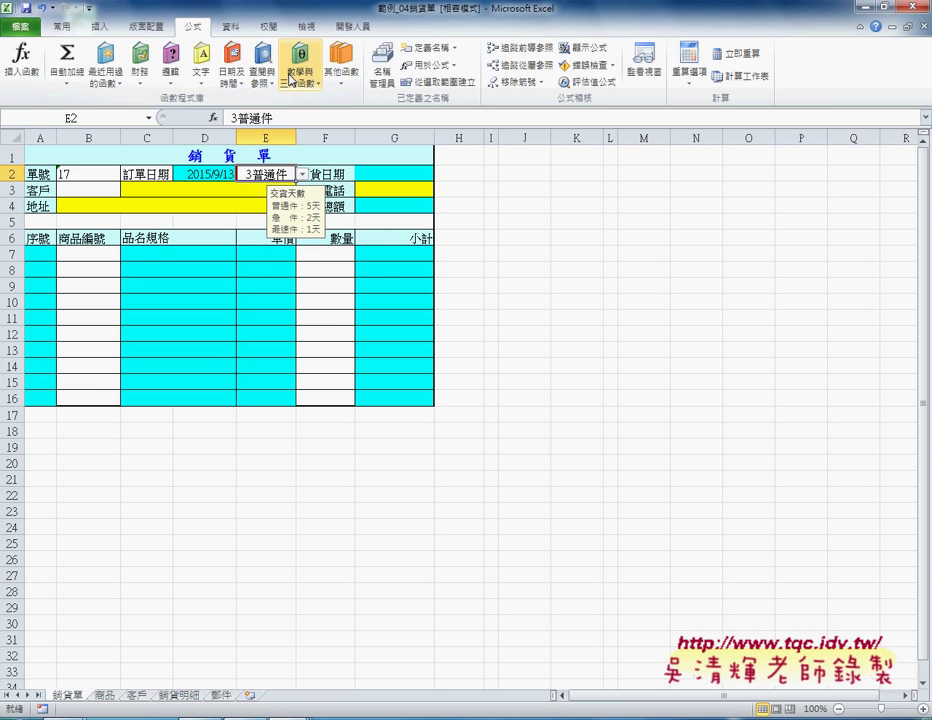
Step: Replace E2's list validation source H1:H3 with the named range 性質
click(238, 27)
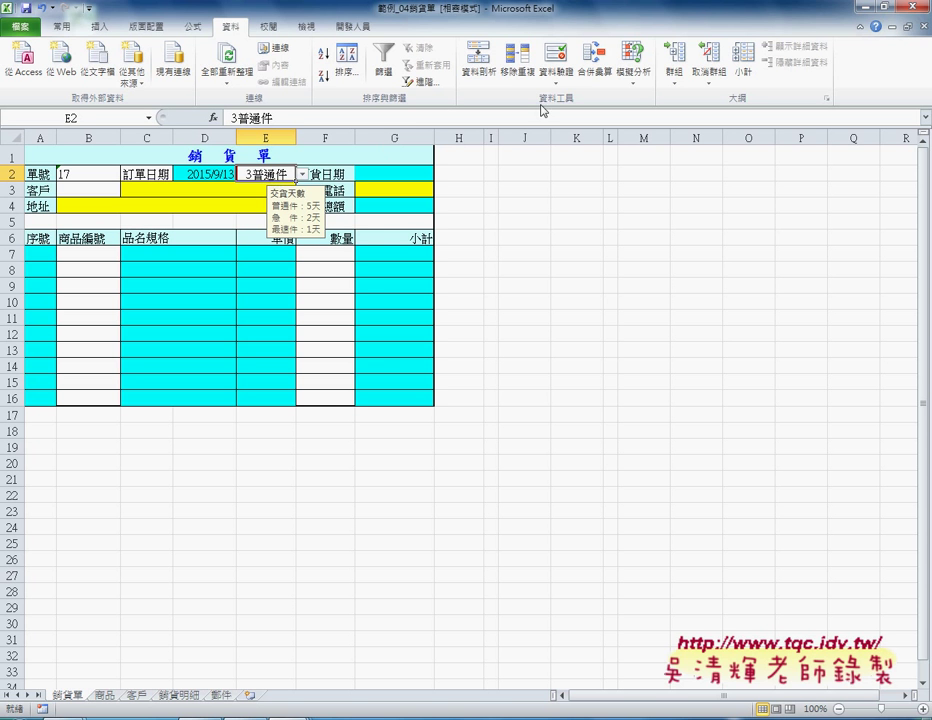
click(557, 60)
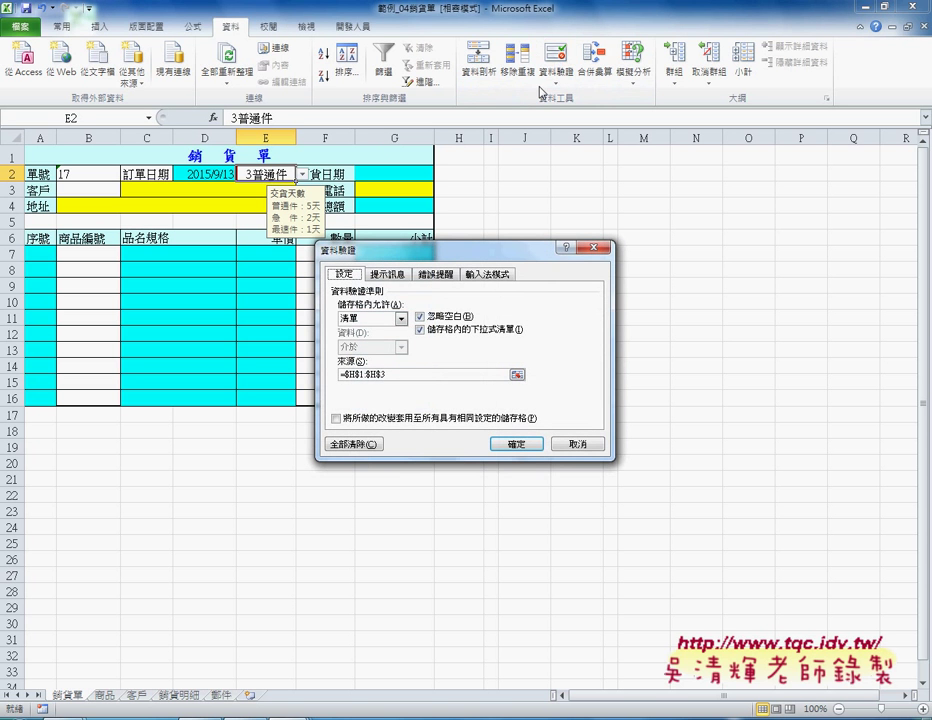
drag(485, 373, 341, 374)
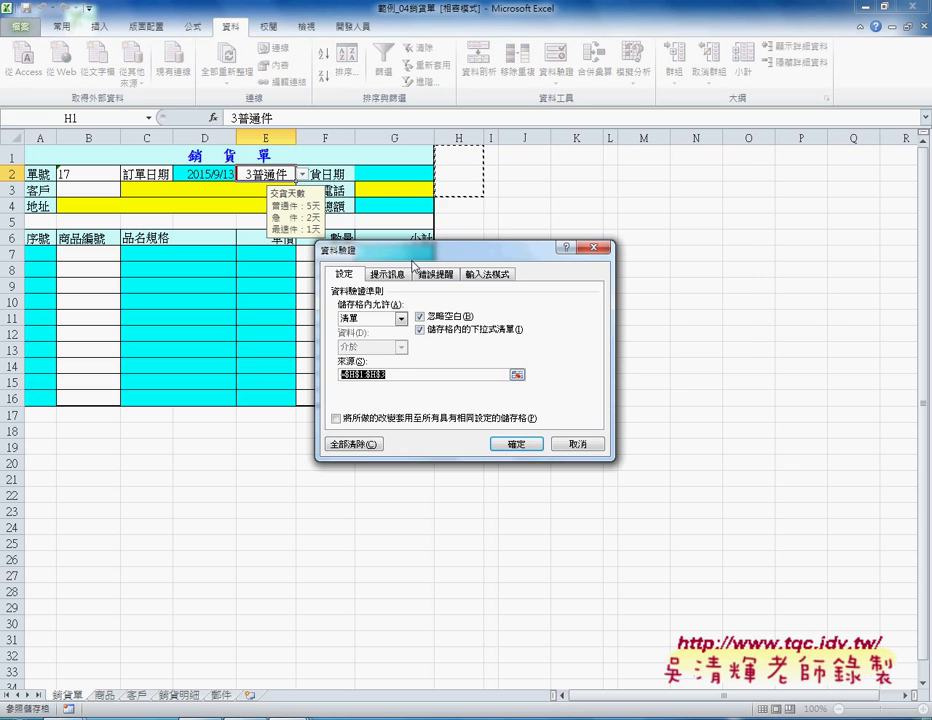
drag(400, 249, 543, 167)
click(545, 237)
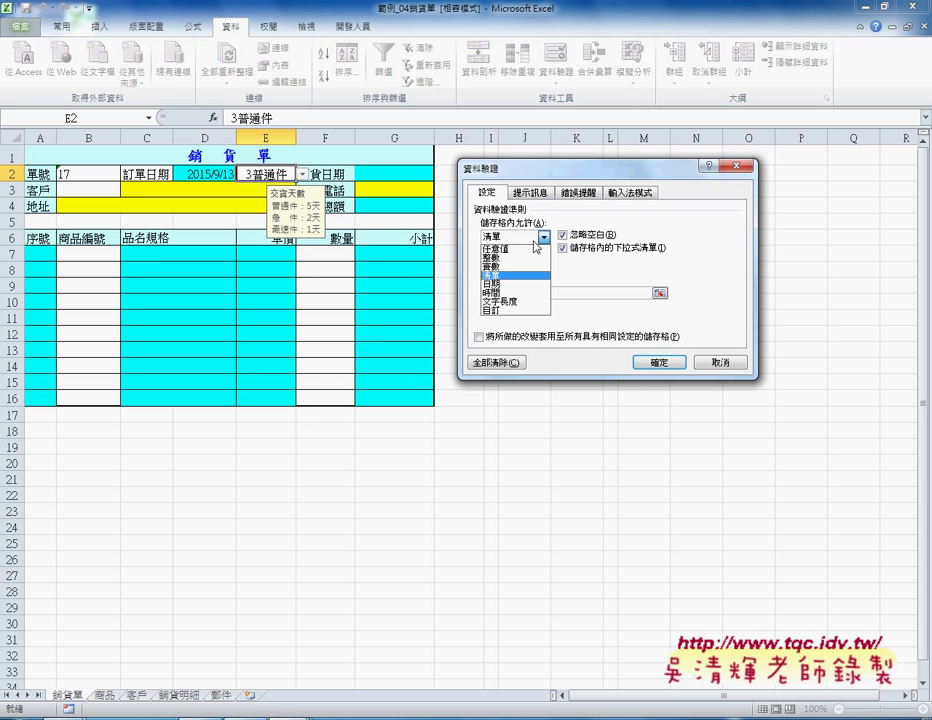
click(497, 272)
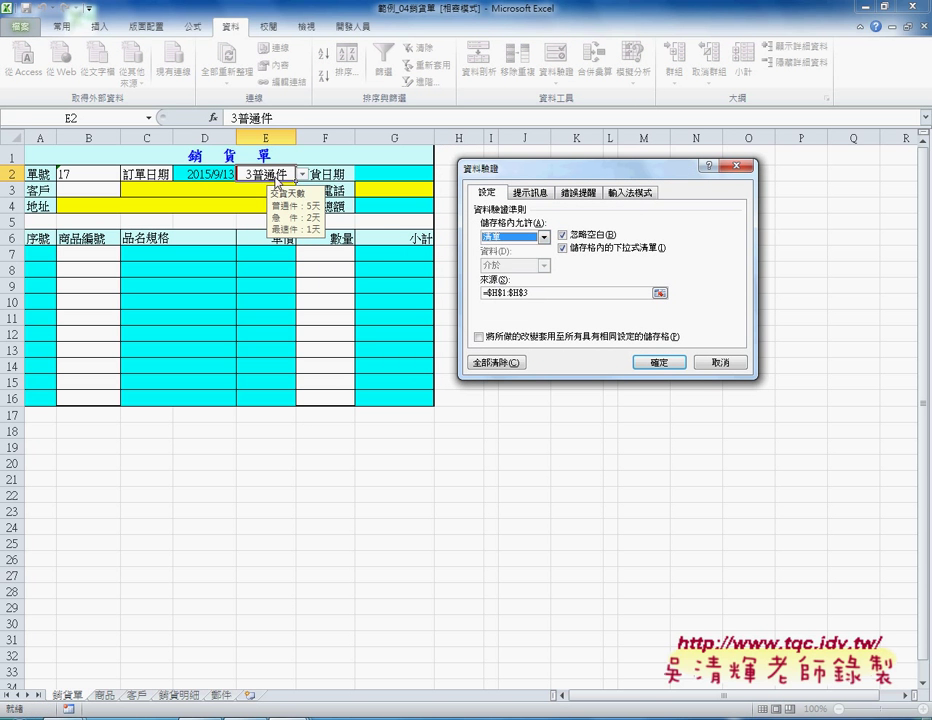
click(530, 293)
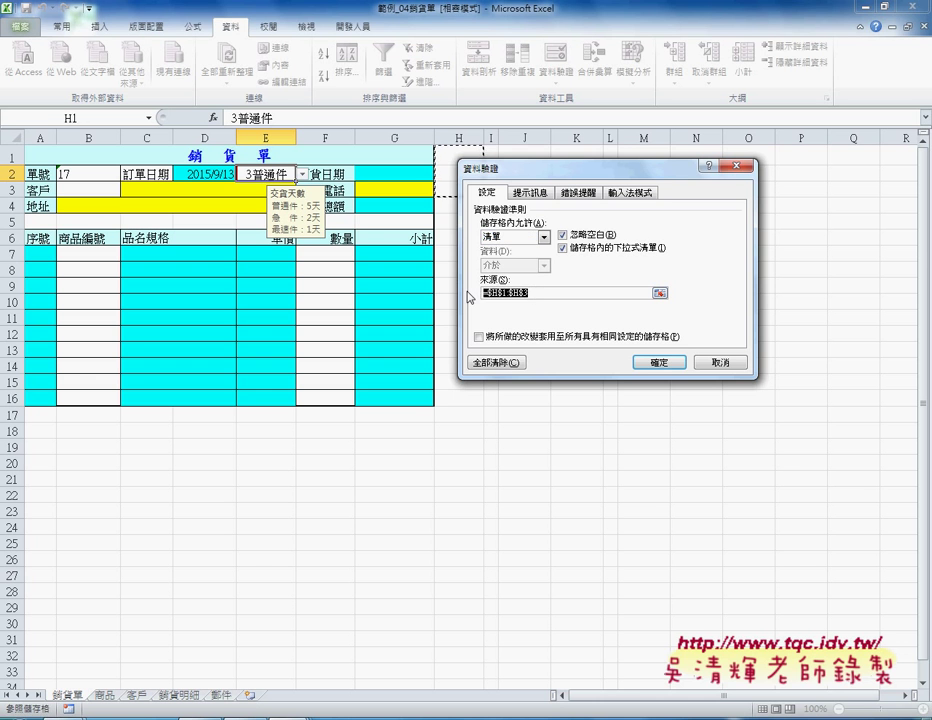
key(Delete)
key(F3)
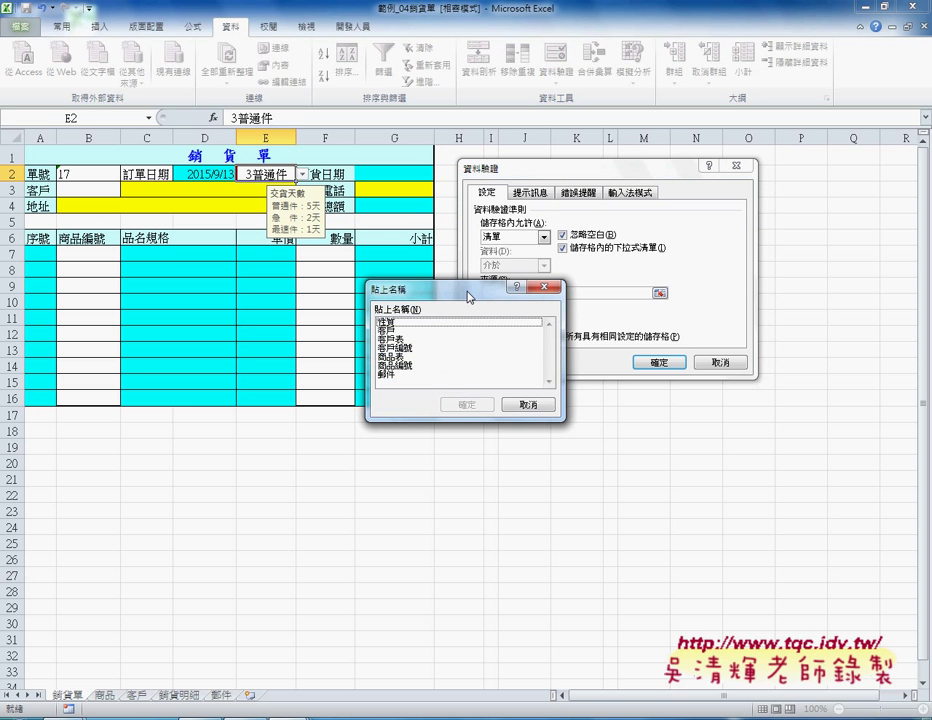
click(420, 322)
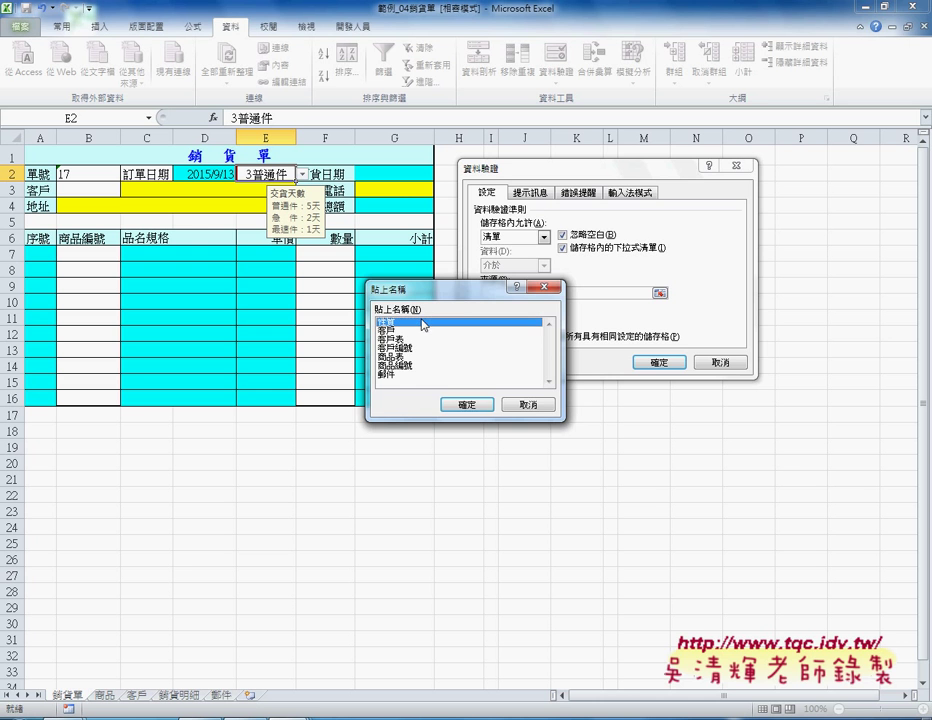
click(478, 406)
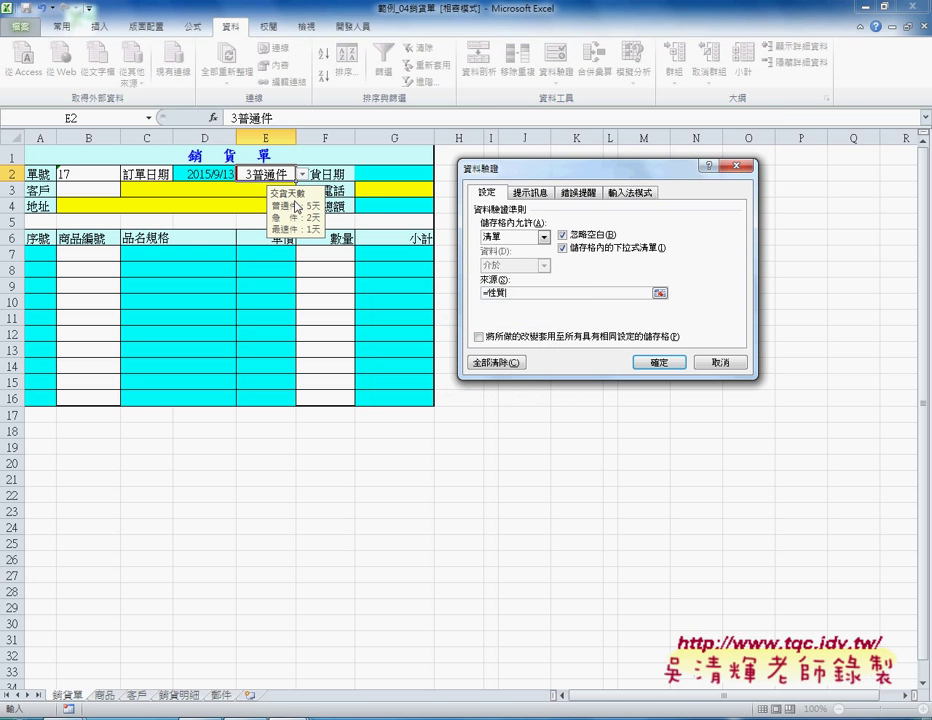
Step: Review the 交貨天數 input message of 5, 2, 1 days and apply the validation
click(538, 199)
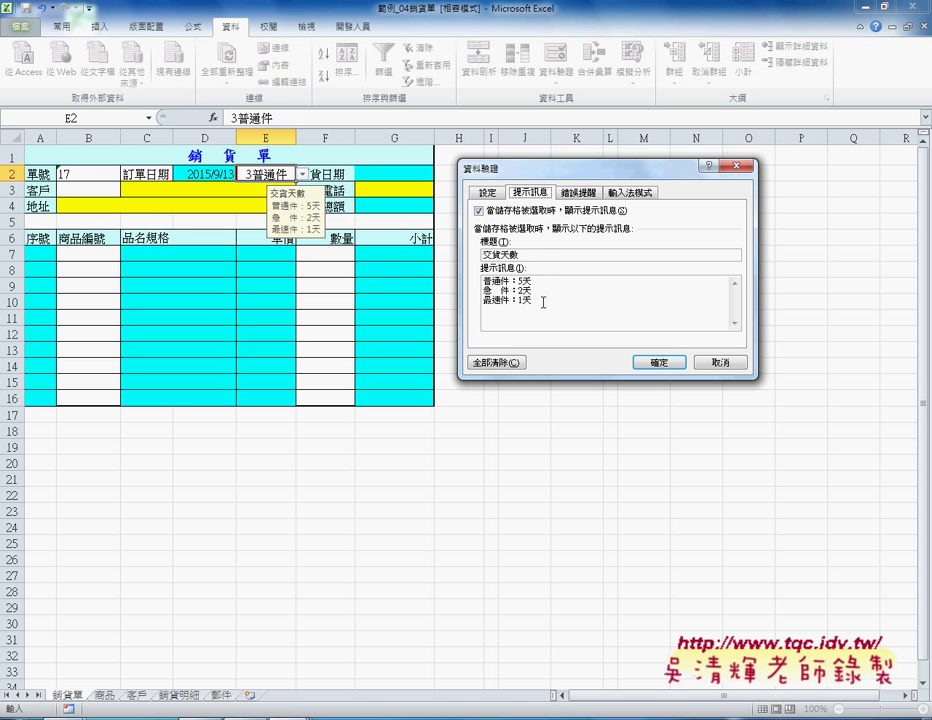
drag(507, 256, 483, 256)
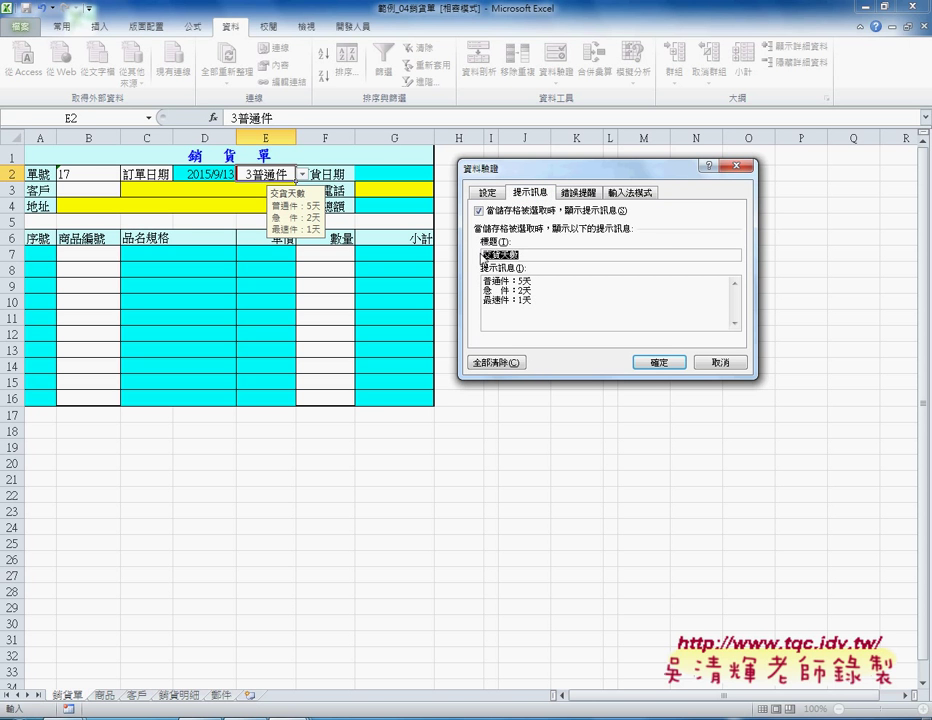
drag(548, 314, 483, 280)
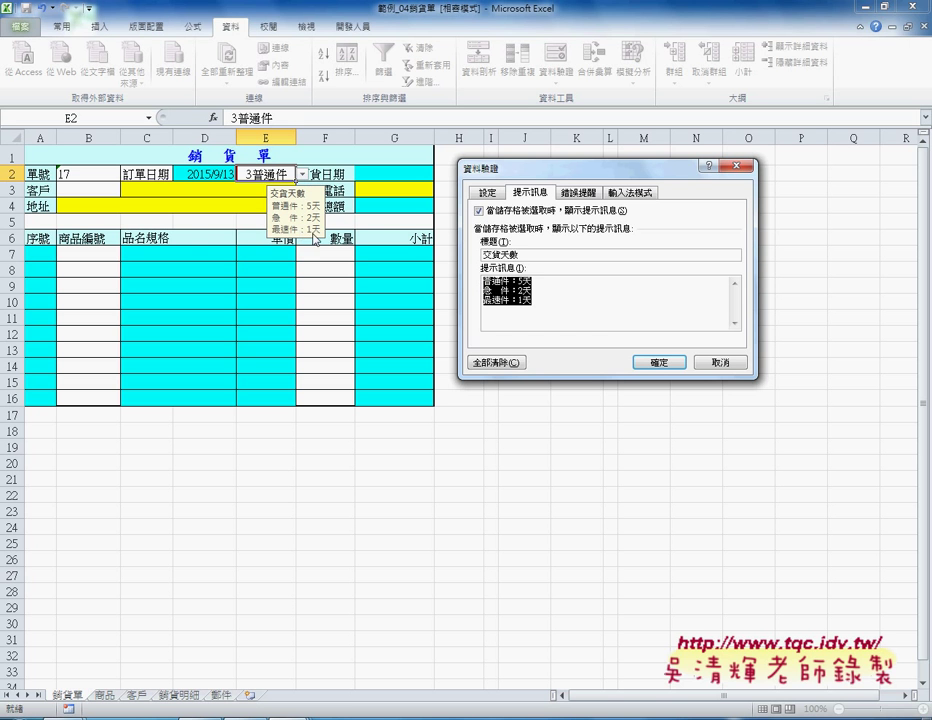
click(663, 363)
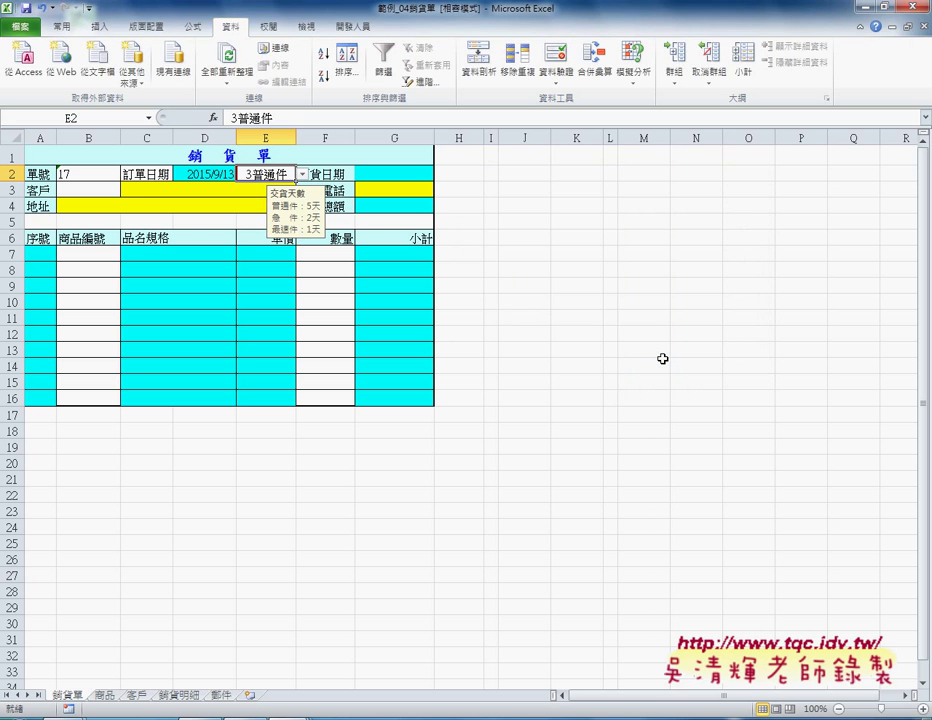
click(304, 176)
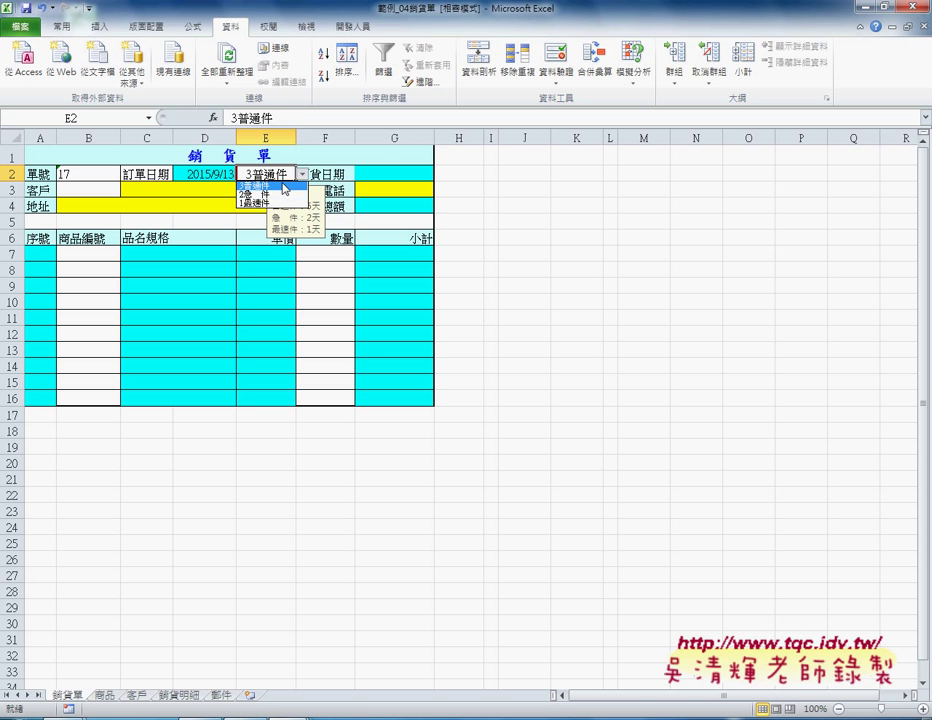
click(268, 185)
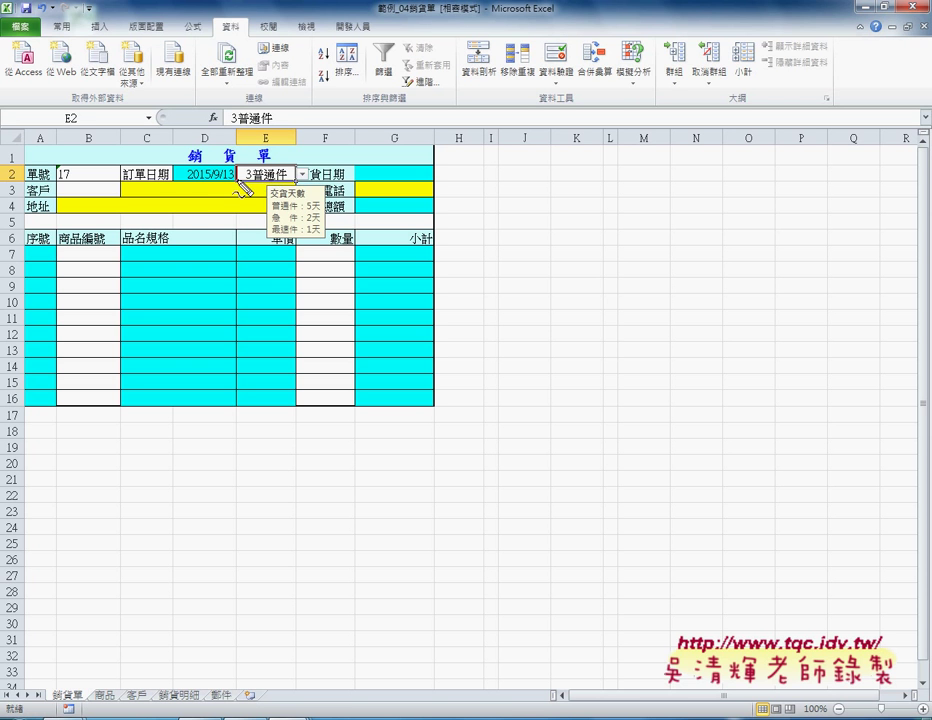
mouse_move(230, 190)
mouse_down()
mouse_move(252, 176)
mouse_move(245, 186)
mouse_move(284, 178)
mouse_up()
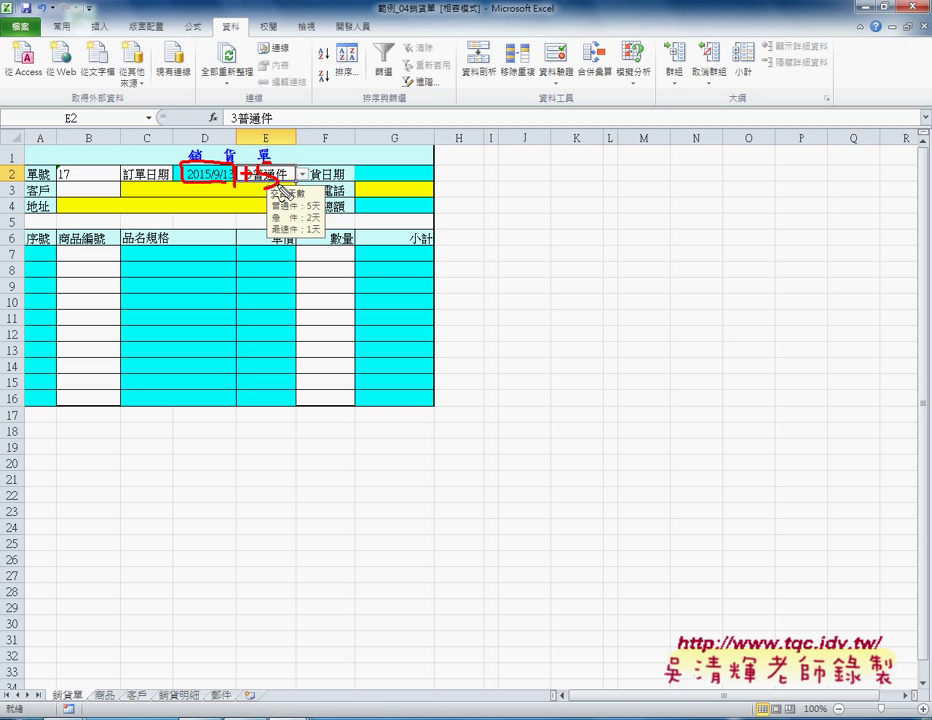
key(Escape)
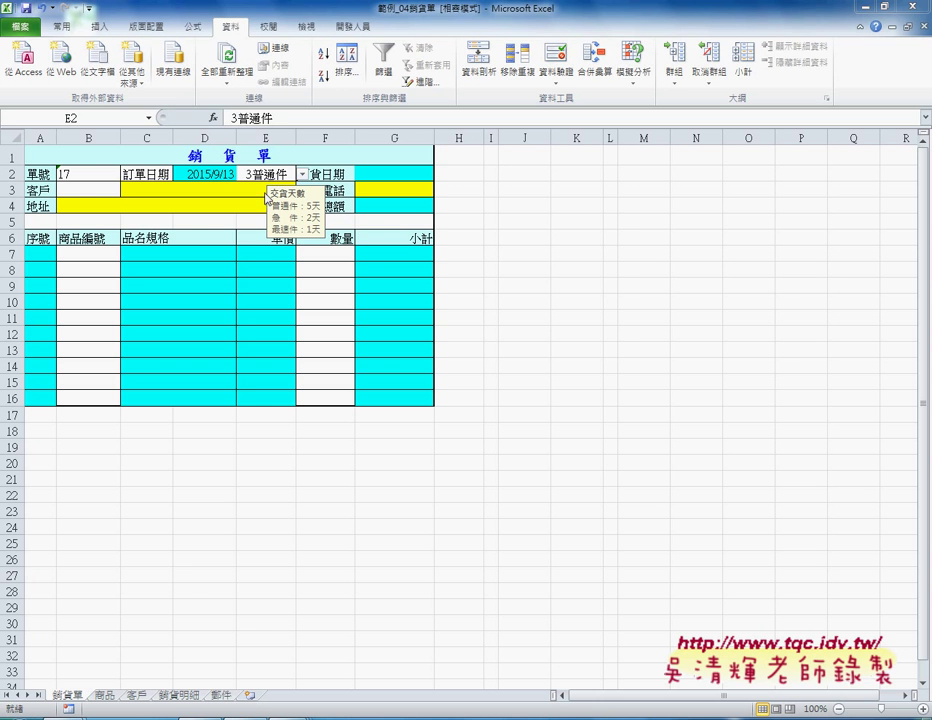
Step: Show the 郵件 sheet and highlight its A2:B4 delivery-days table, the range named 郵件
click(225, 700)
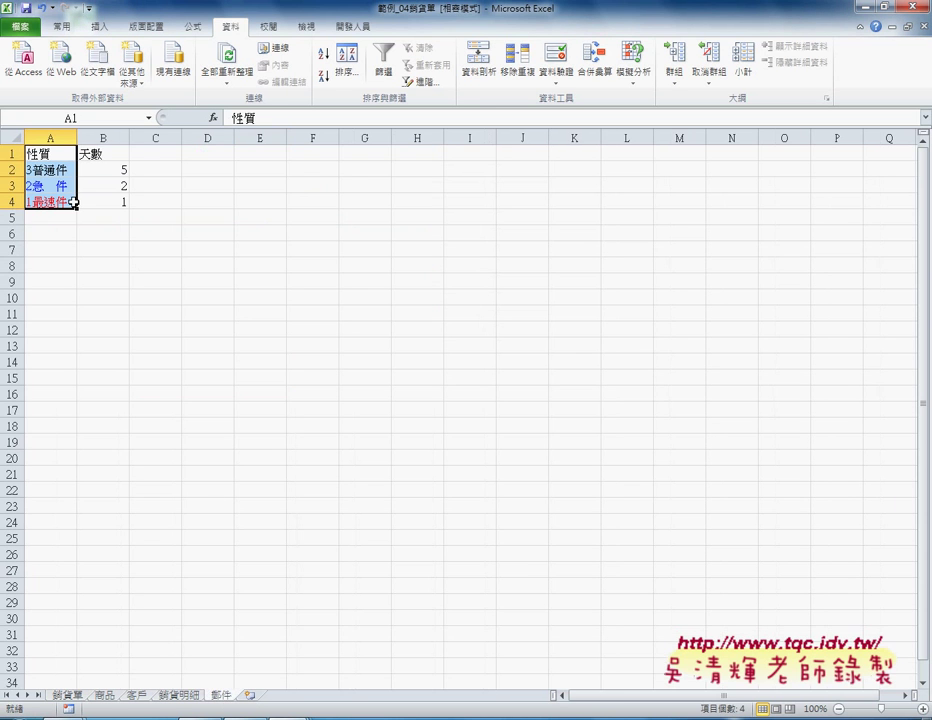
drag(74, 170, 108, 203)
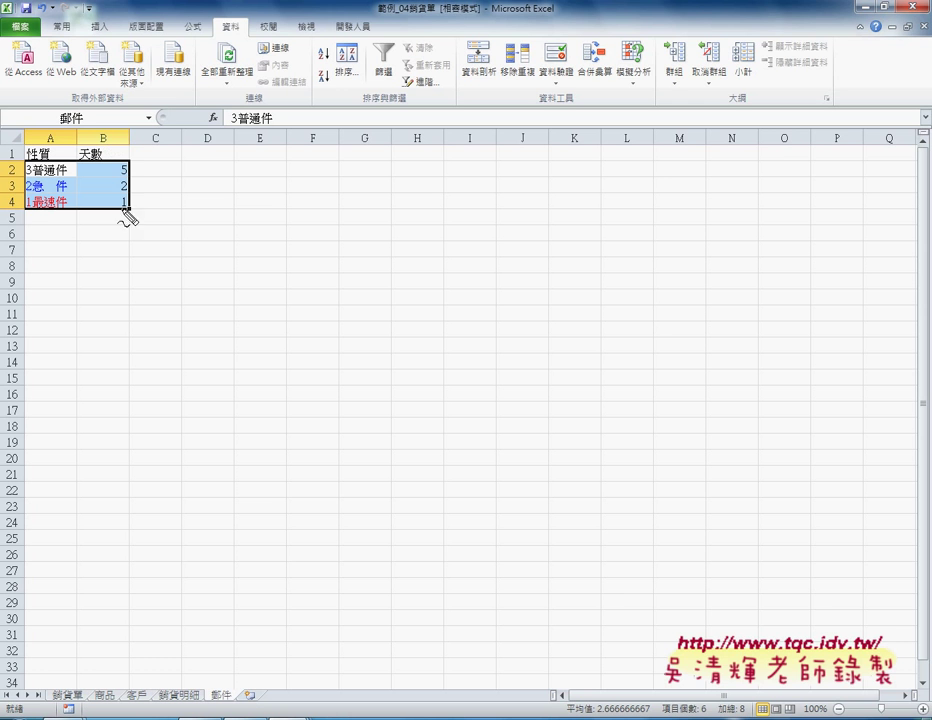
mouse_move(124, 212)
mouse_down()
mouse_move(62, 214)
mouse_move(22, 168)
mouse_move(106, 157)
mouse_move(133, 212)
mouse_up()
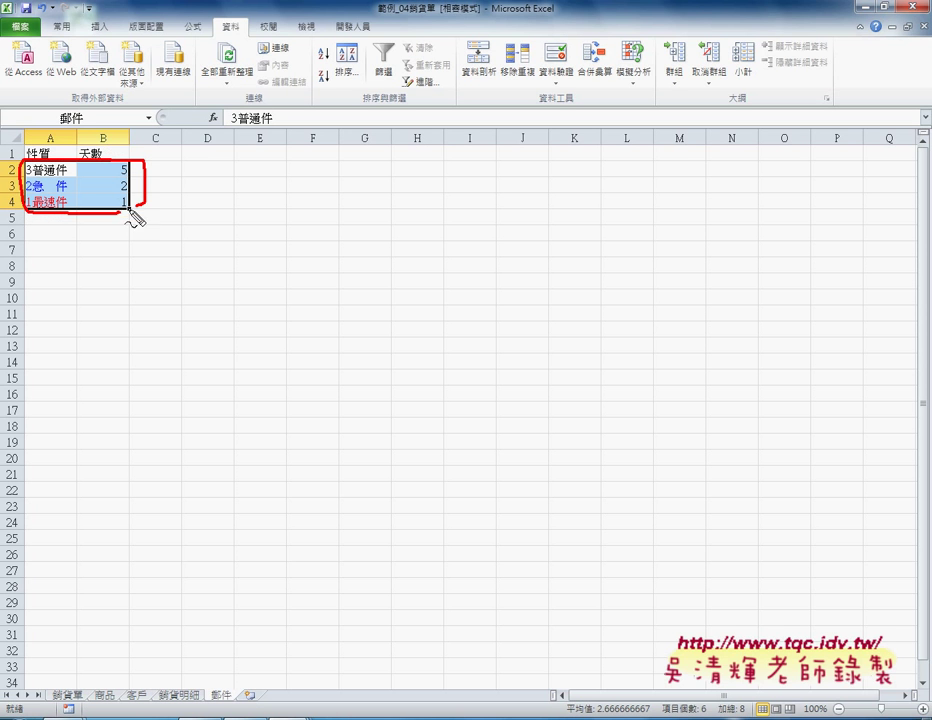
mouse_move(82, 102)
mouse_down()
mouse_move(50, 112)
mouse_move(104, 124)
mouse_move(91, 152)
mouse_up()
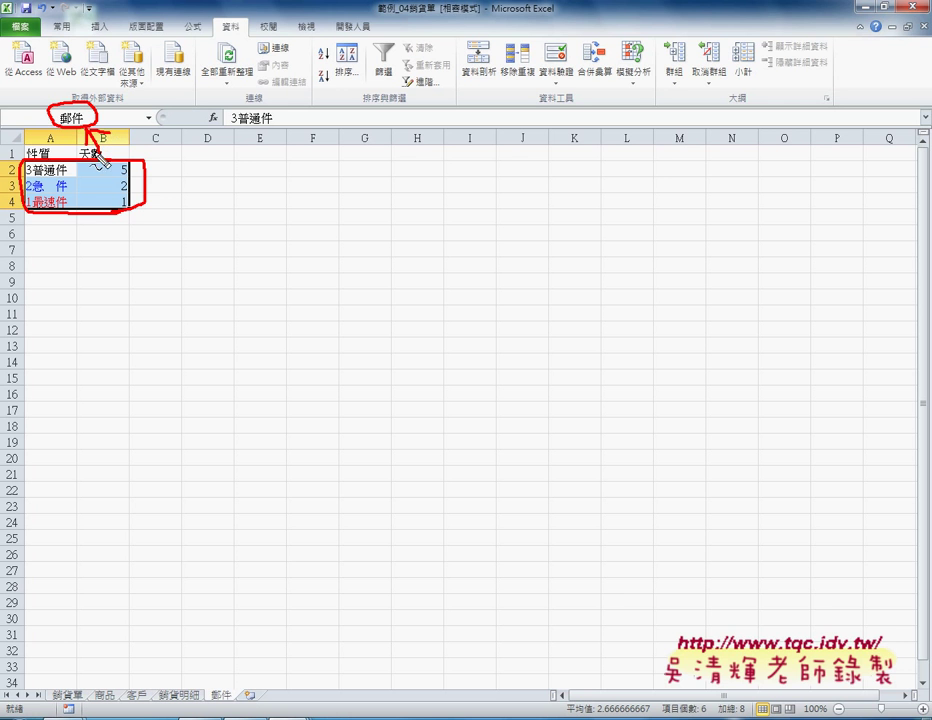
drag(8, 146, 20, 166)
drag(127, 164, 132, 181)
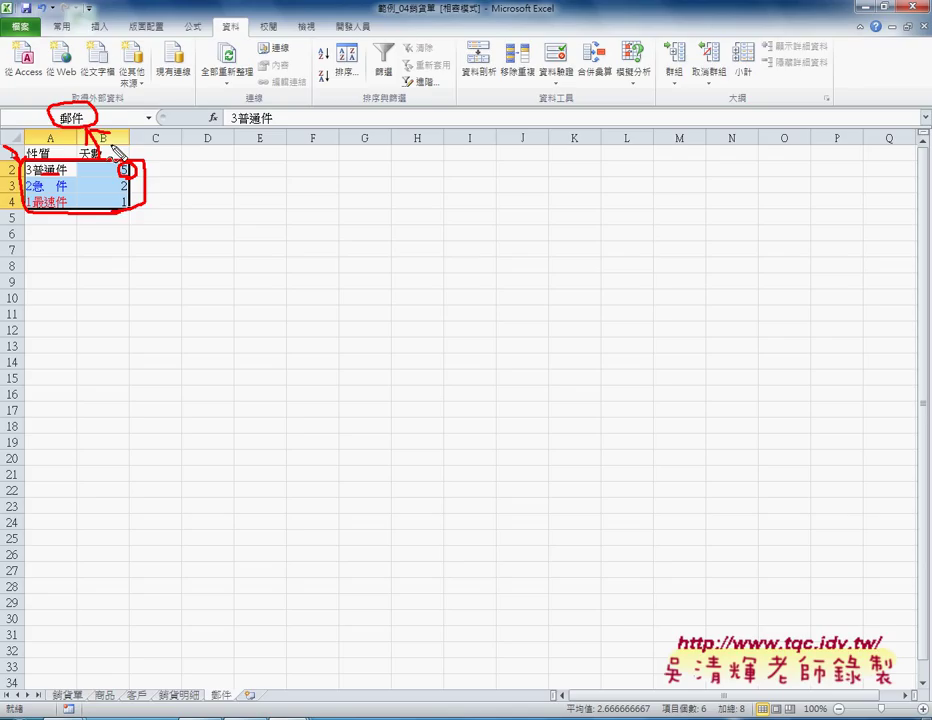
Step: Clear the pen annotations and return to the 銷貨單 order form
key(Escape)
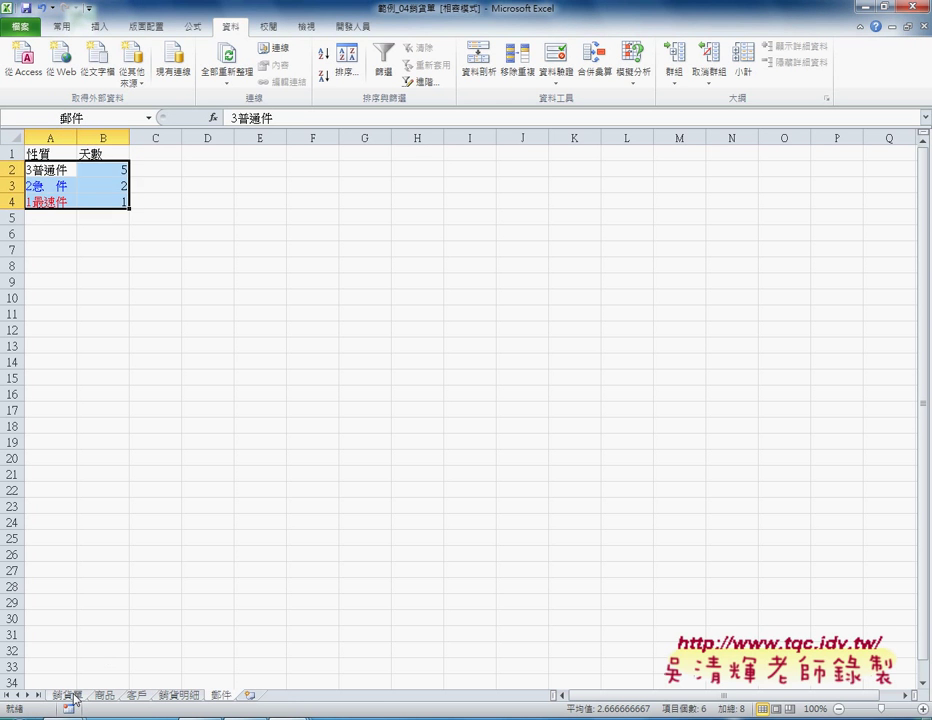
click(72, 696)
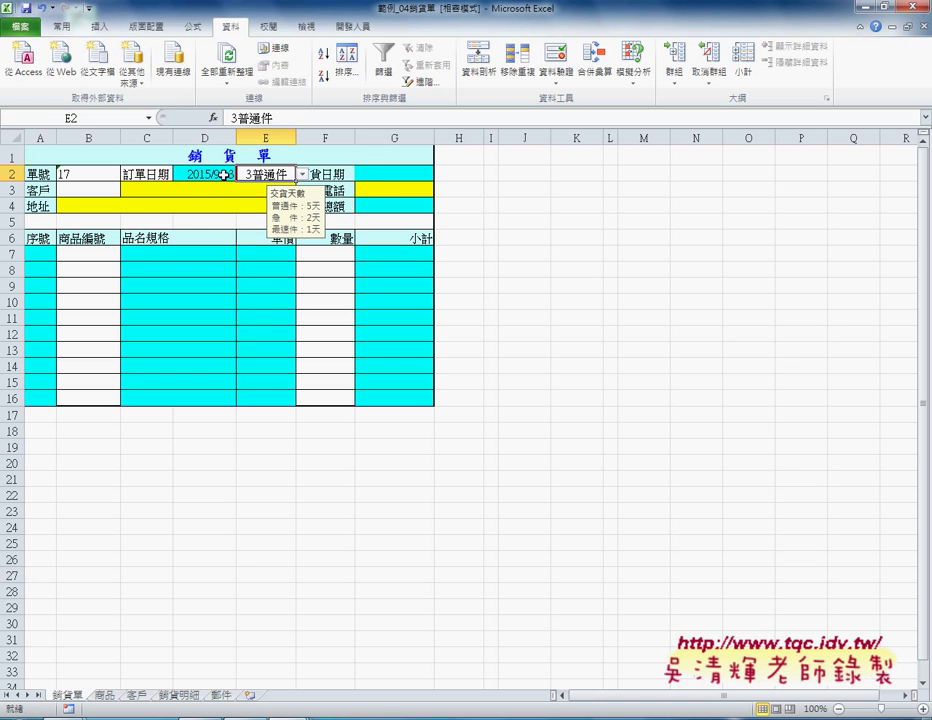
Step: Begin G2's formula as =D2+ referencing the order date
click(399, 176)
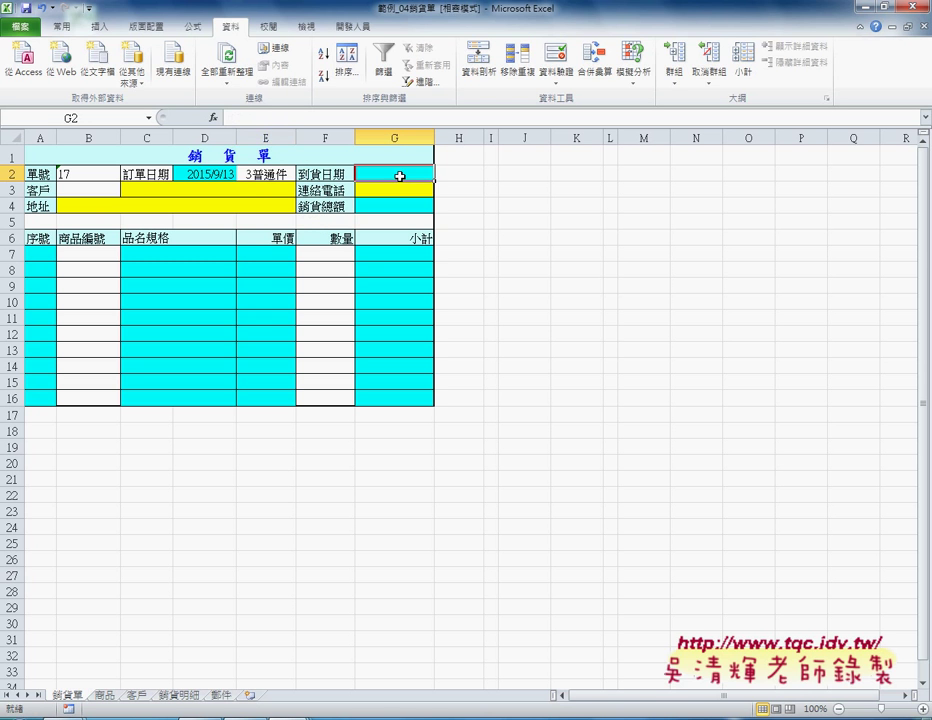
click(264, 120)
text(=)
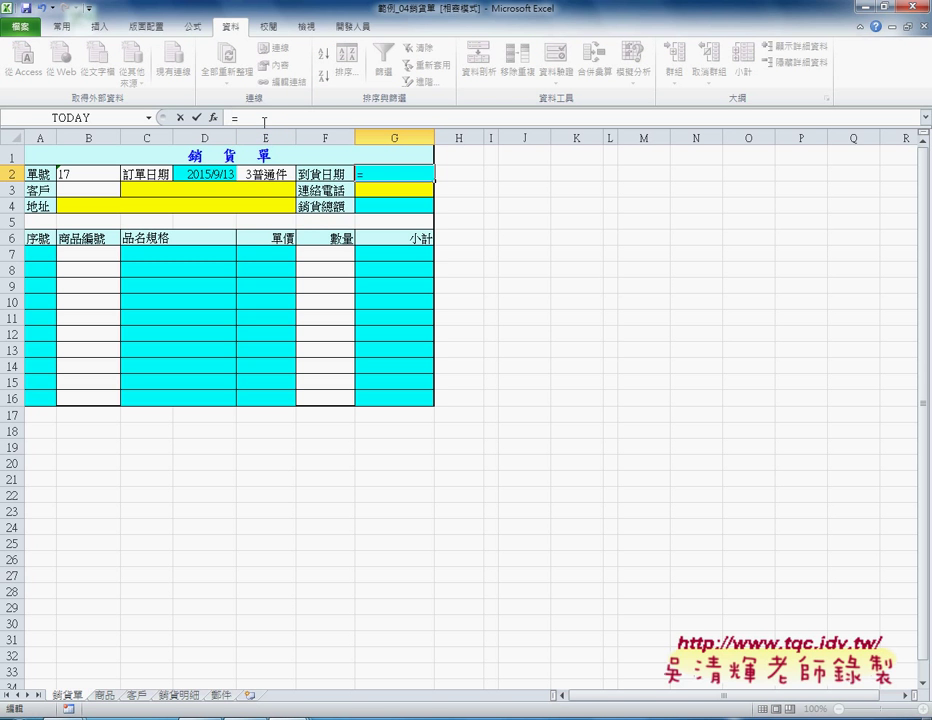
click(204, 176)
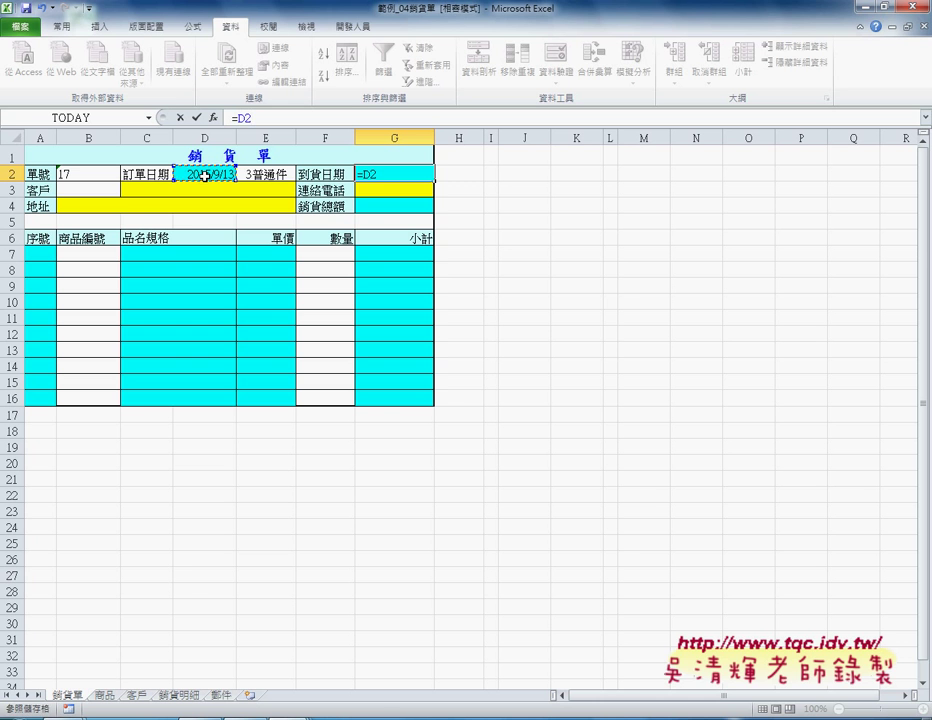
text(+)
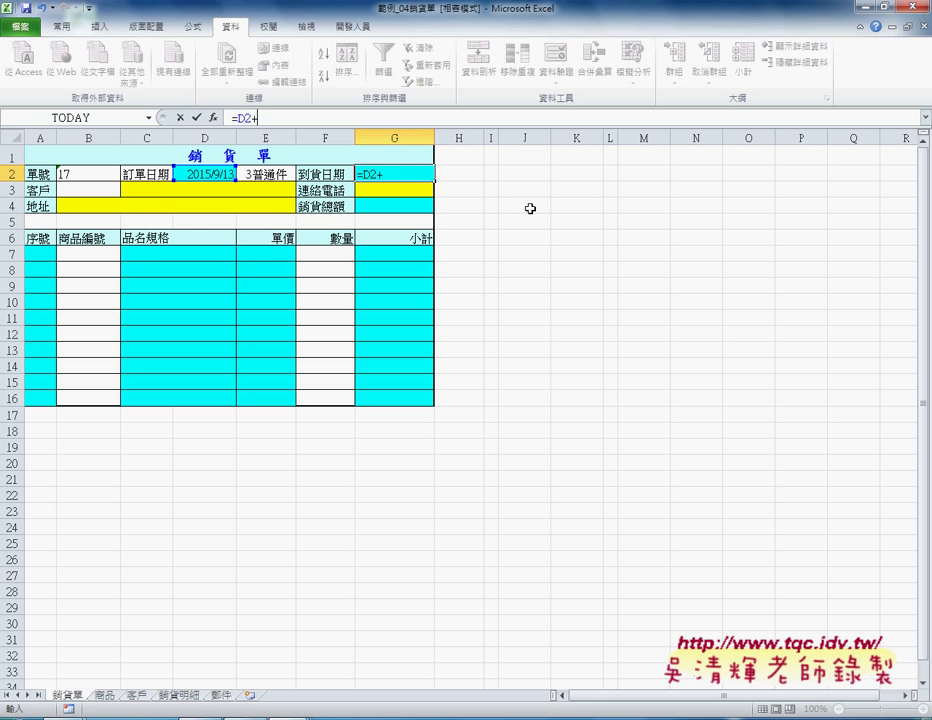
Step: Select VLOOKUP from the Lookup & Reference category in the function chooser
click(148, 117)
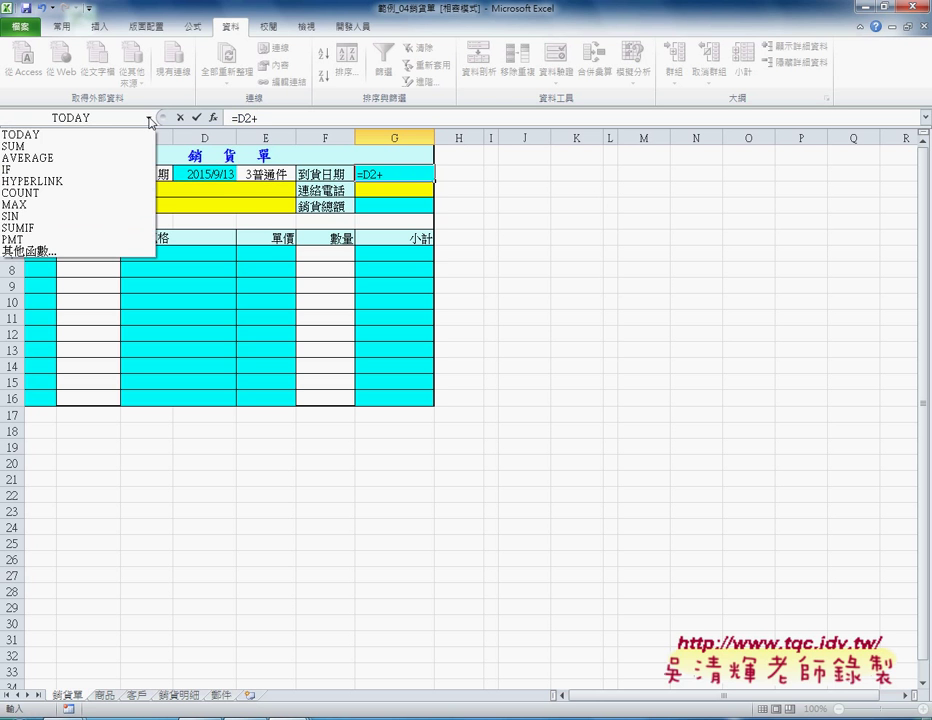
click(119, 253)
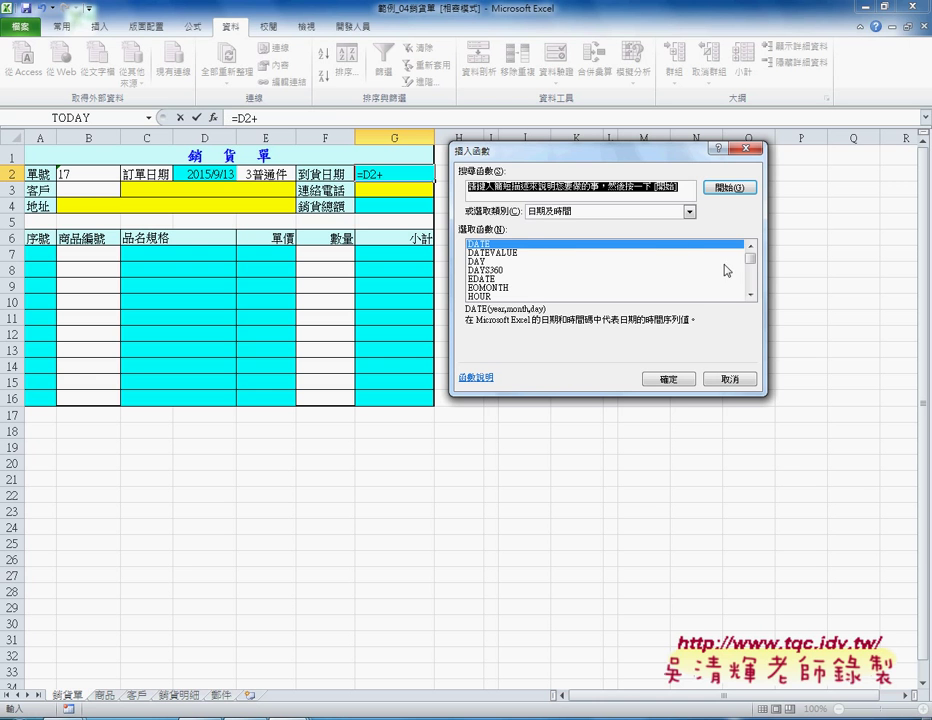
click(692, 212)
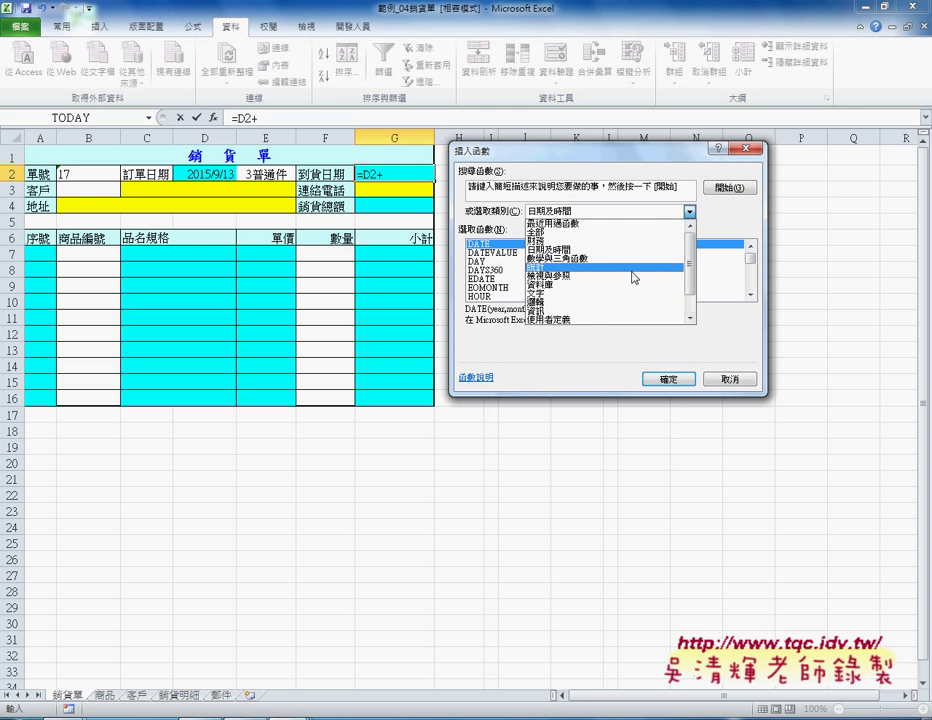
click(632, 275)
scroll(591, 271, down, 3)
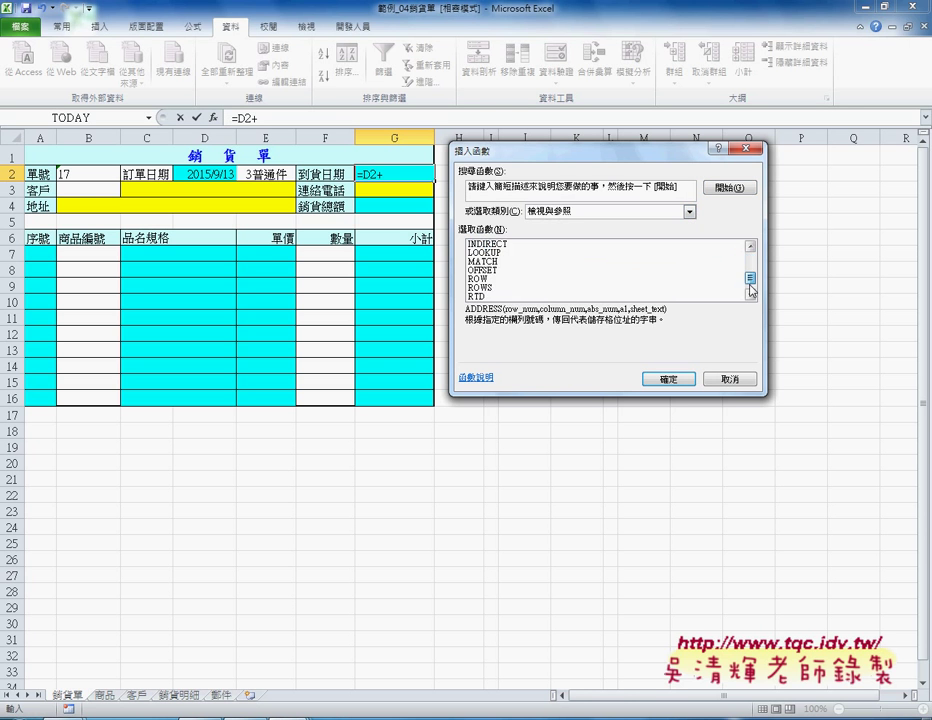
scroll(560, 285, down, 1)
click(509, 296)
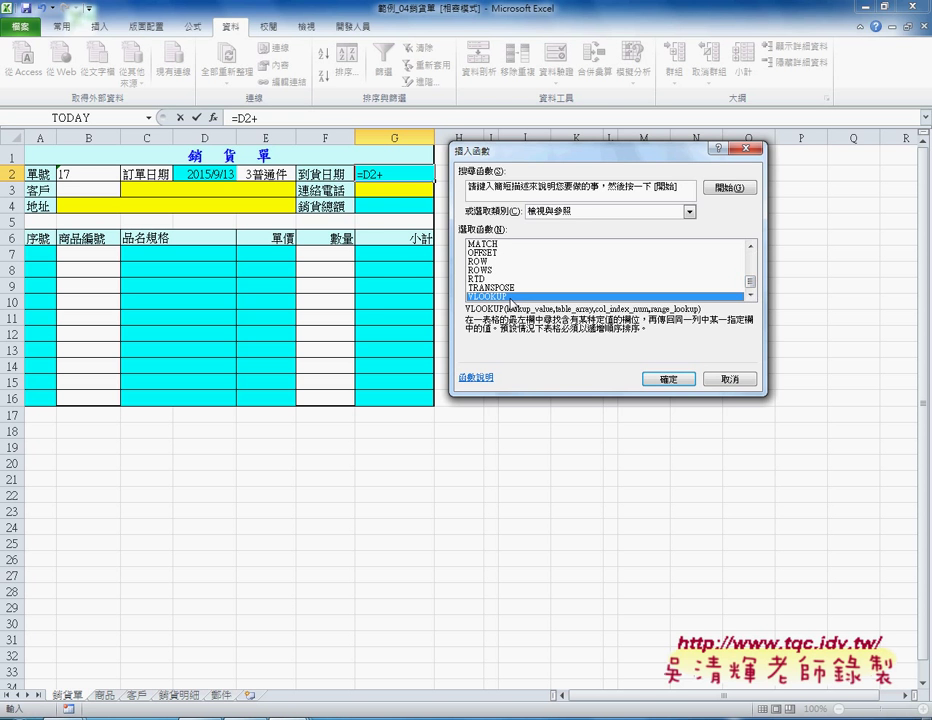
Step: Set VLOOKUP's lookup value to E2 and its table array to the named range 郵件
click(664, 380)
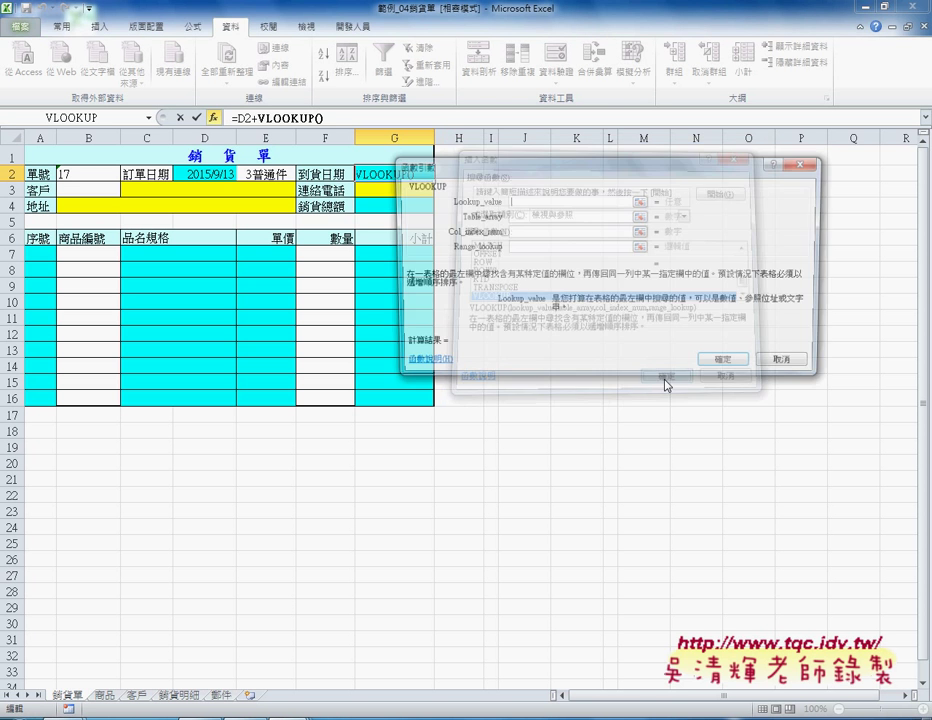
drag(503, 172, 336, 252)
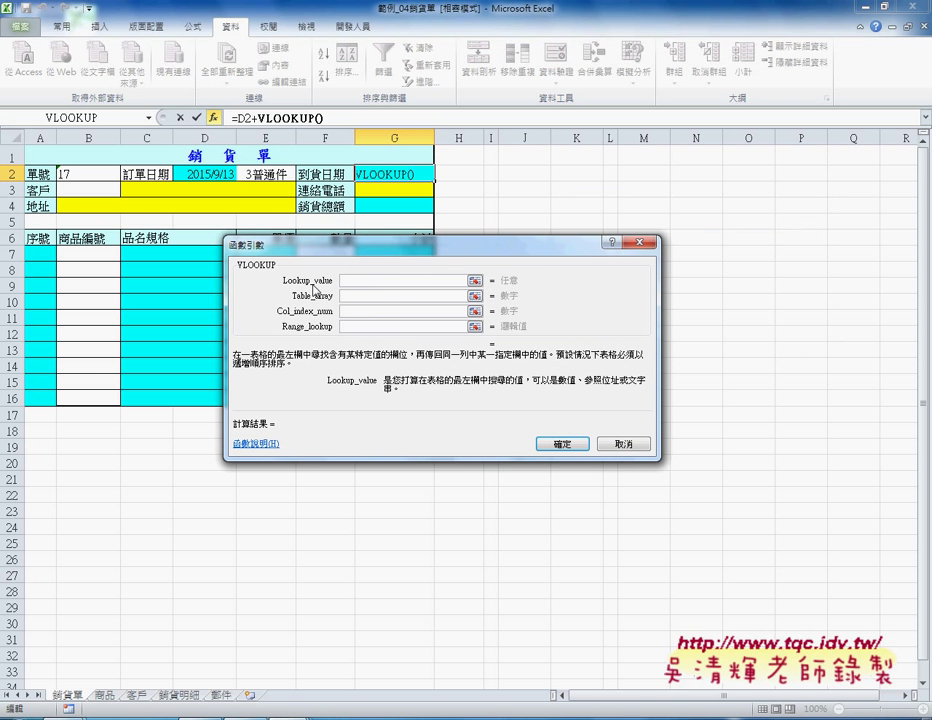
click(265, 174)
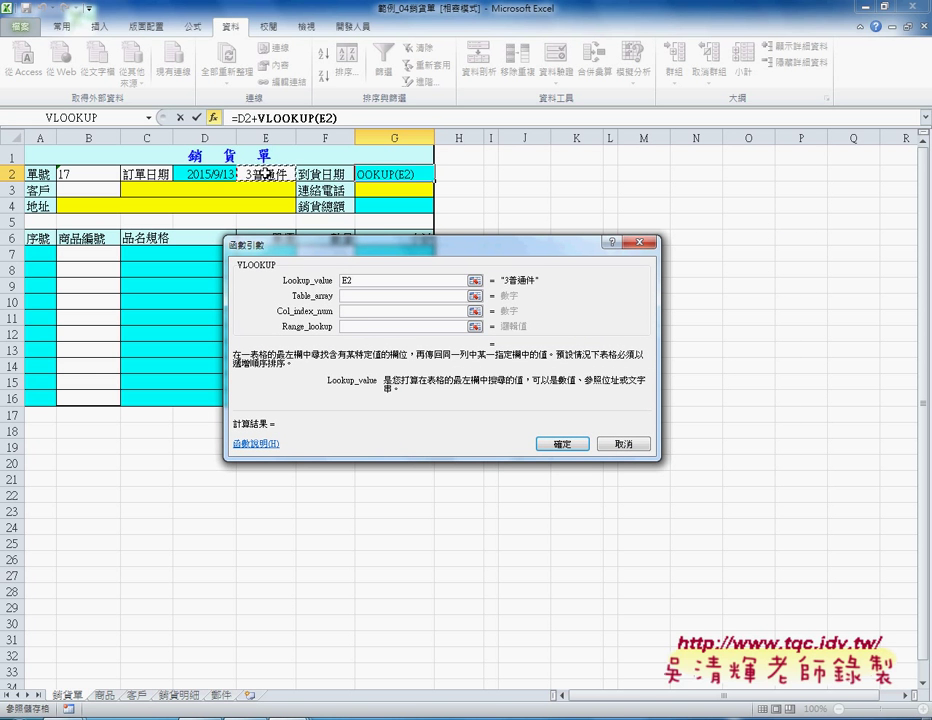
click(369, 294)
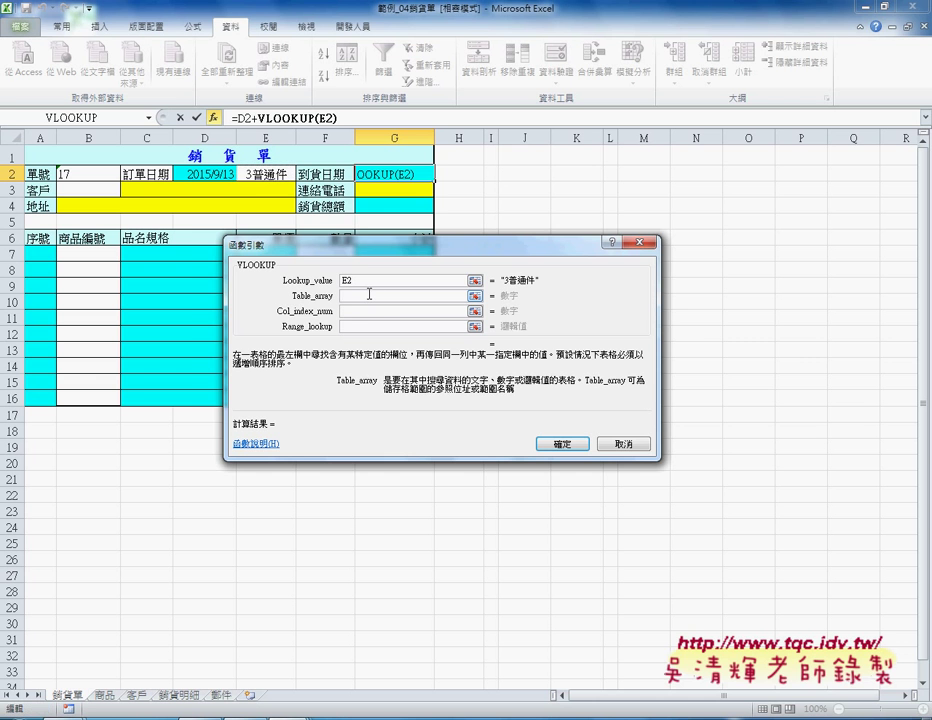
key(F3)
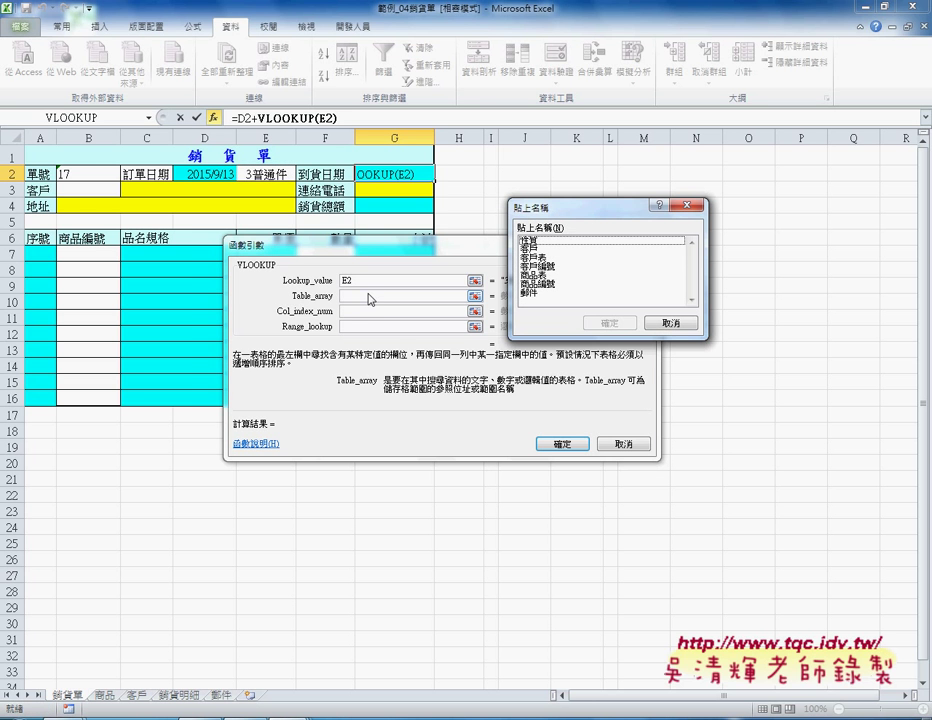
click(530, 293)
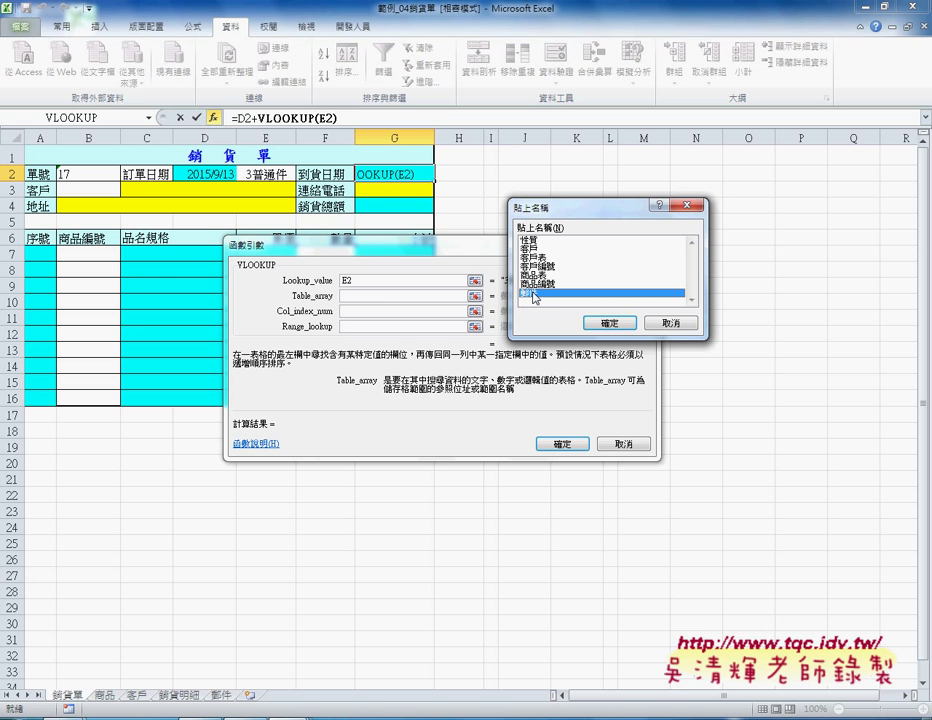
click(605, 323)
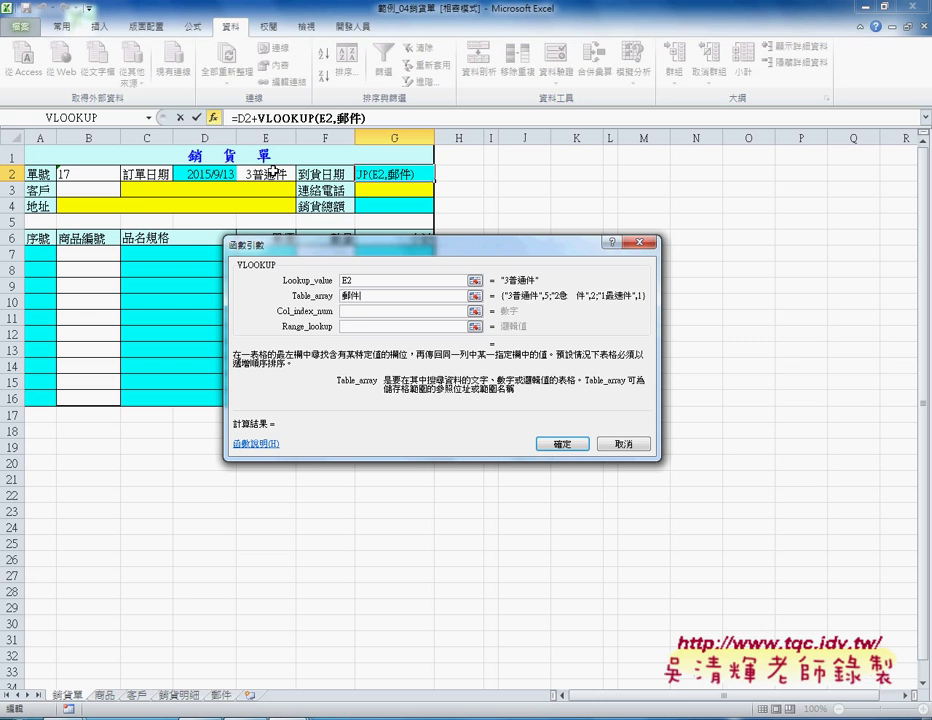
Step: Enter column 2 and match type 0, completing =D2+VLOOKUP(E2,郵件,2,0) showing 2015/09/18
click(358, 310)
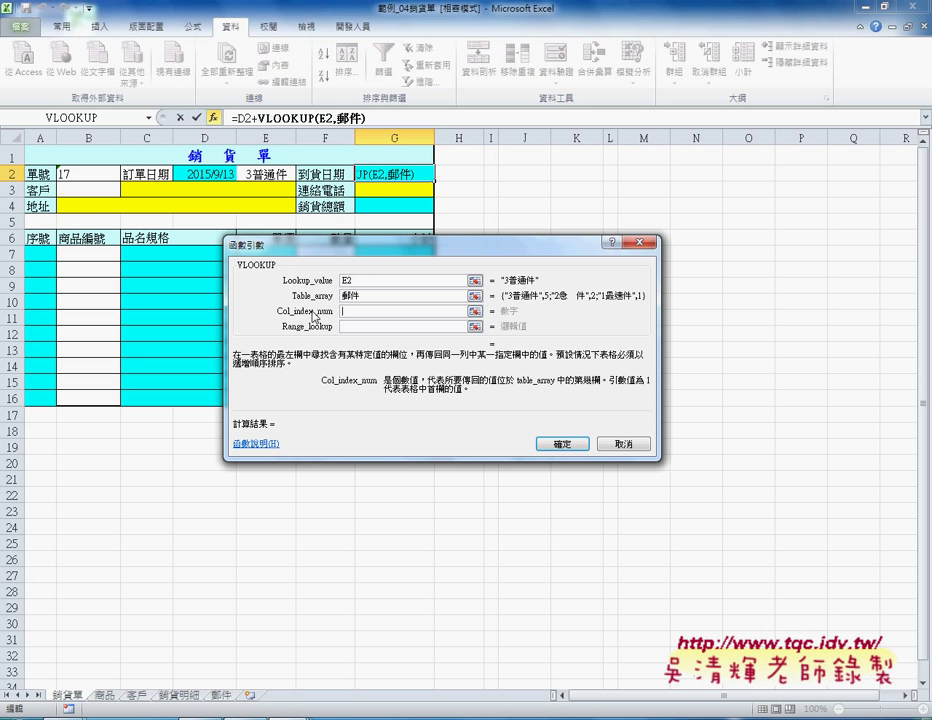
text(2)
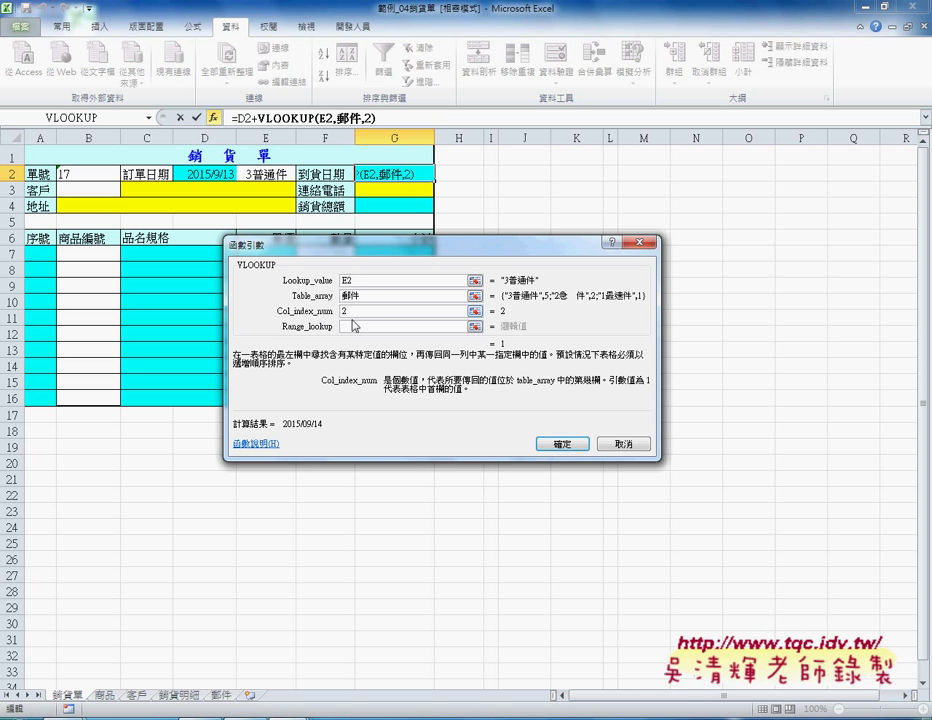
click(360, 326)
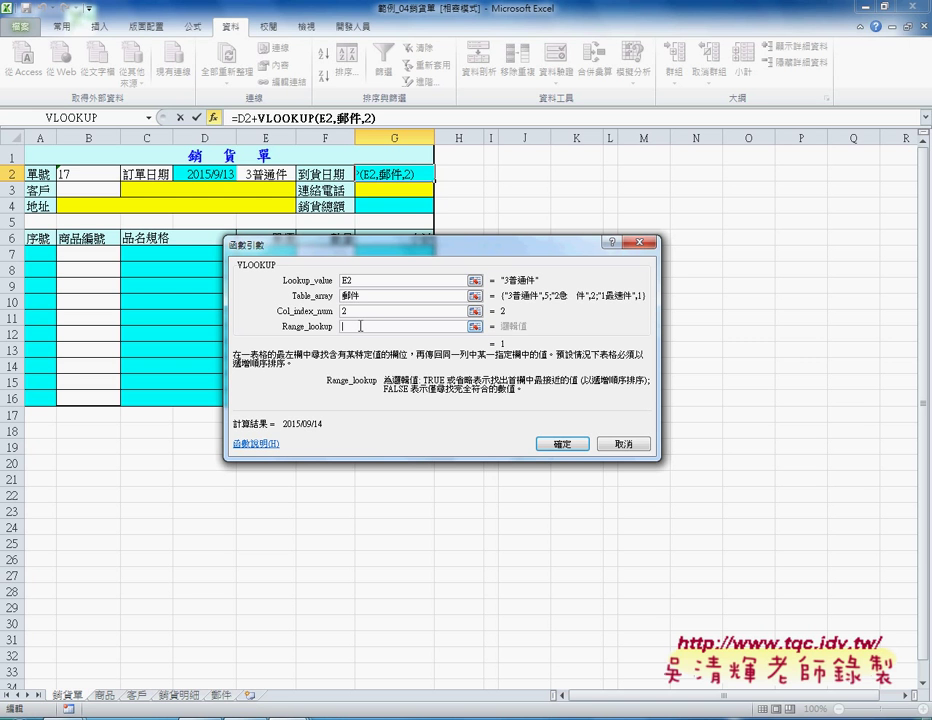
text(0)
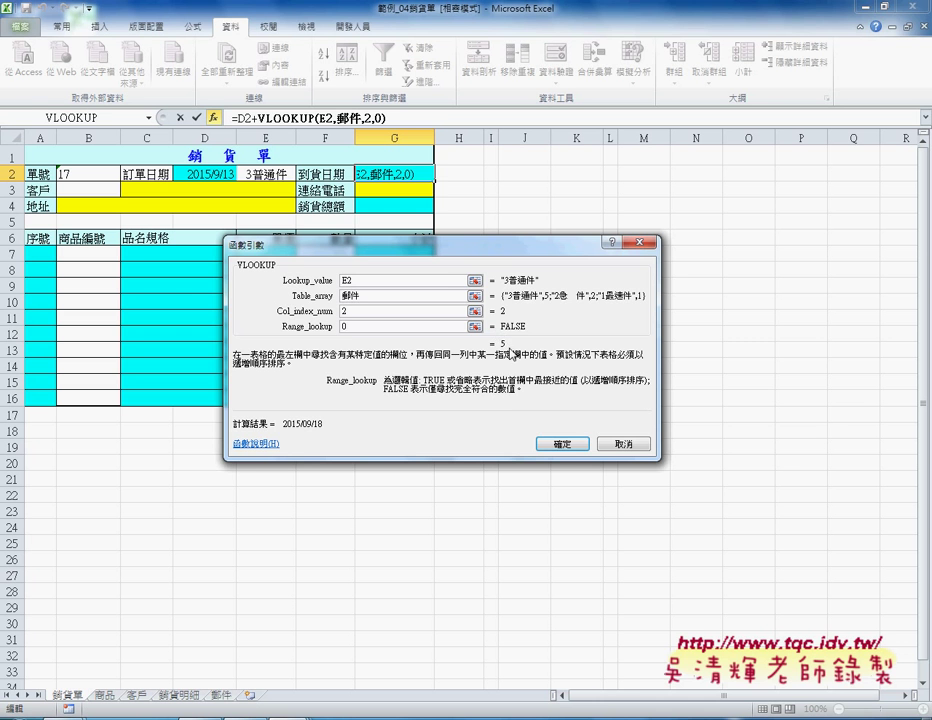
click(560, 442)
click(212, 174)
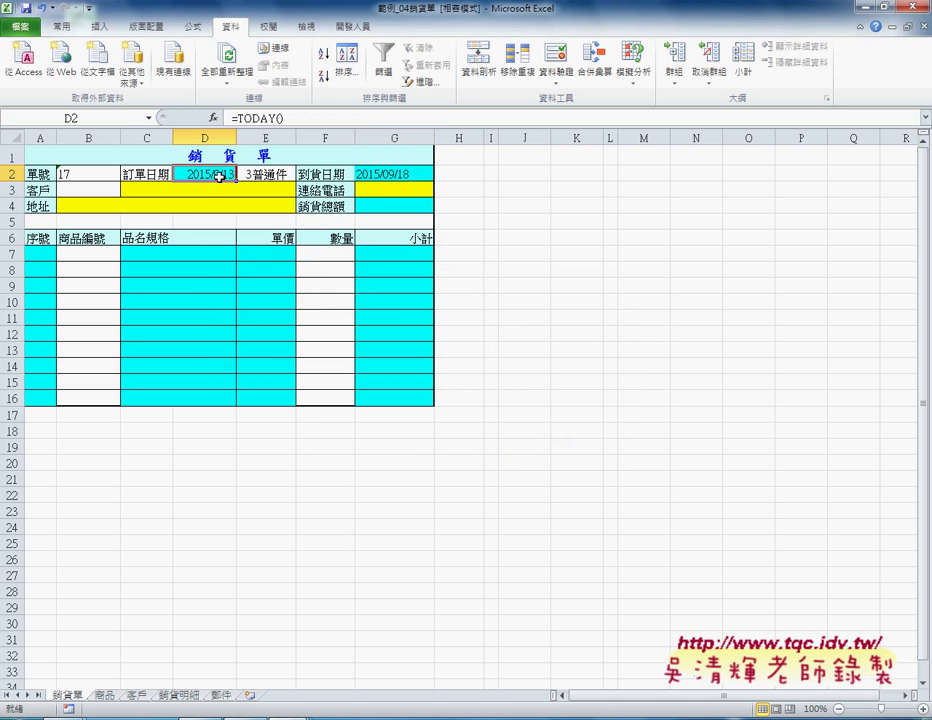
click(382, 173)
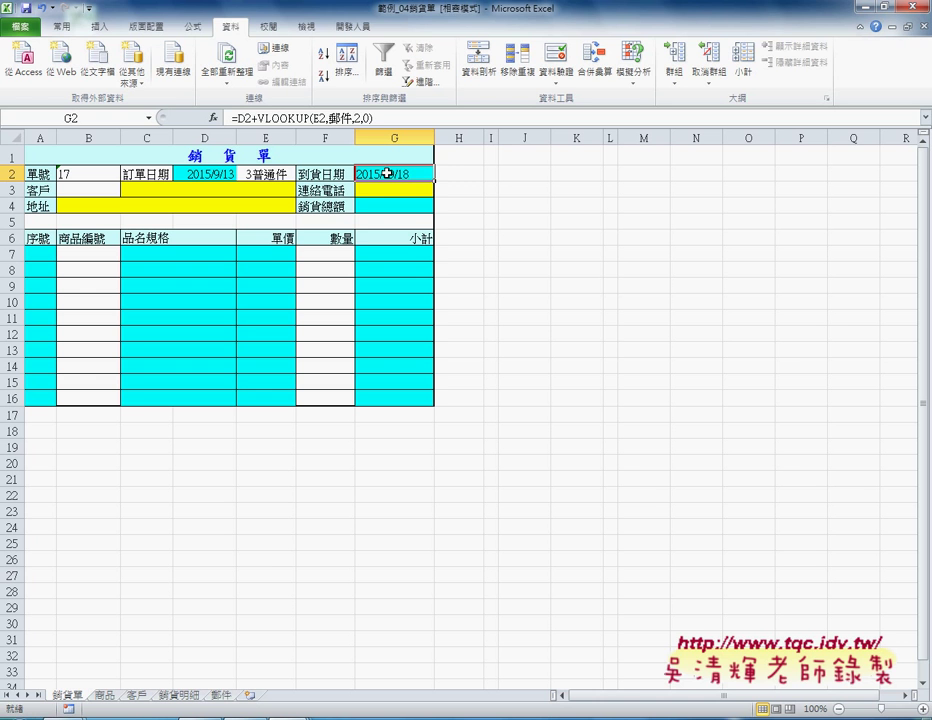
Step: Cut the VLOOKUP part out of G2's formula and delete the leftover =D2+ text, leaving G2 empty
drag(395, 120, 272, 118)
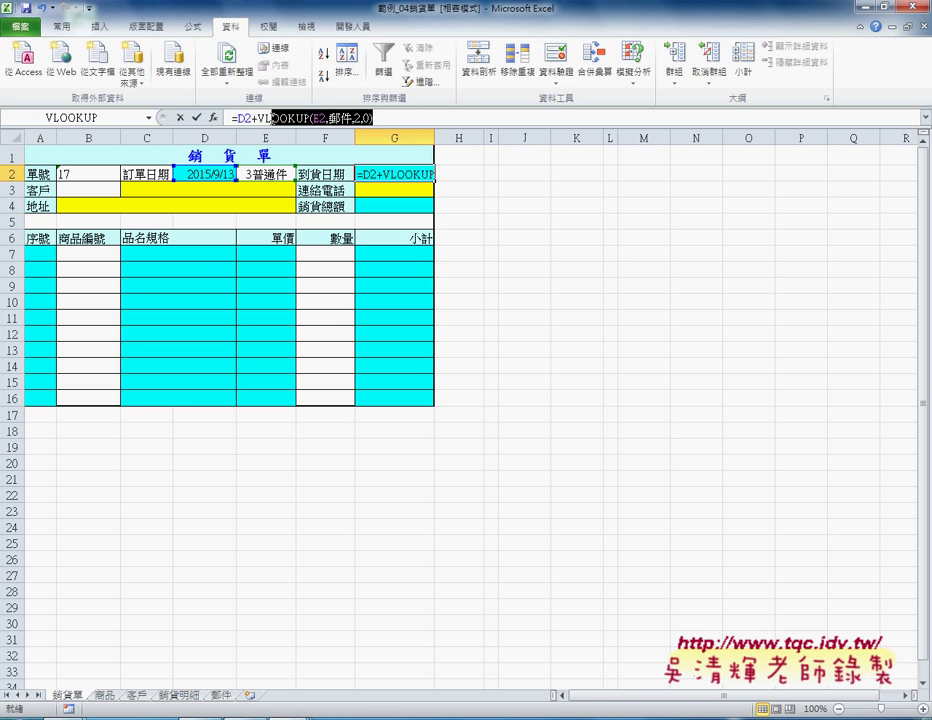
right_click(287, 121)
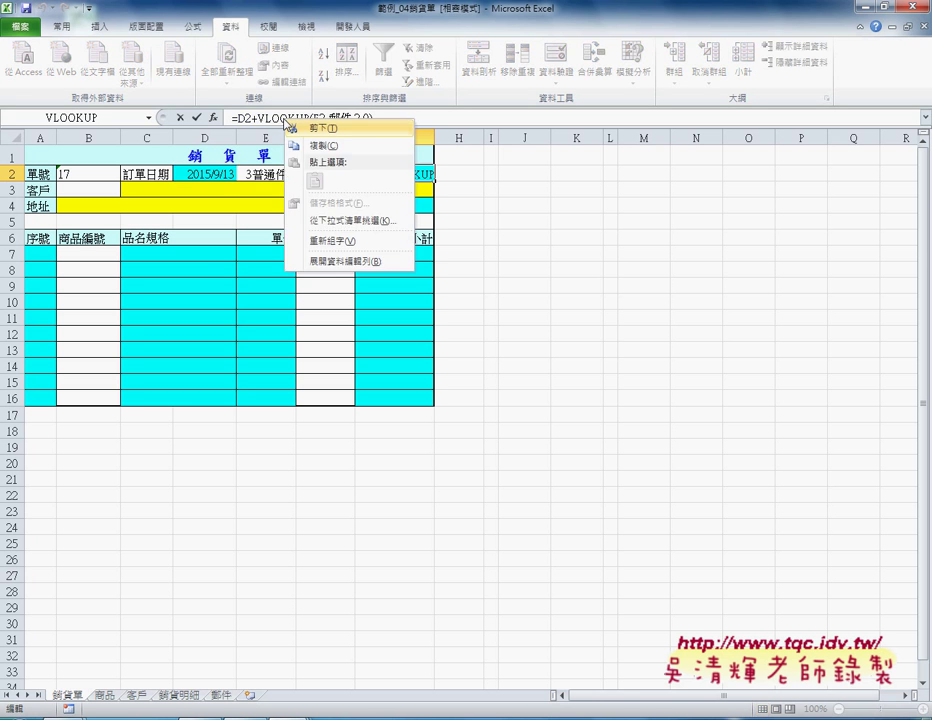
click(310, 128)
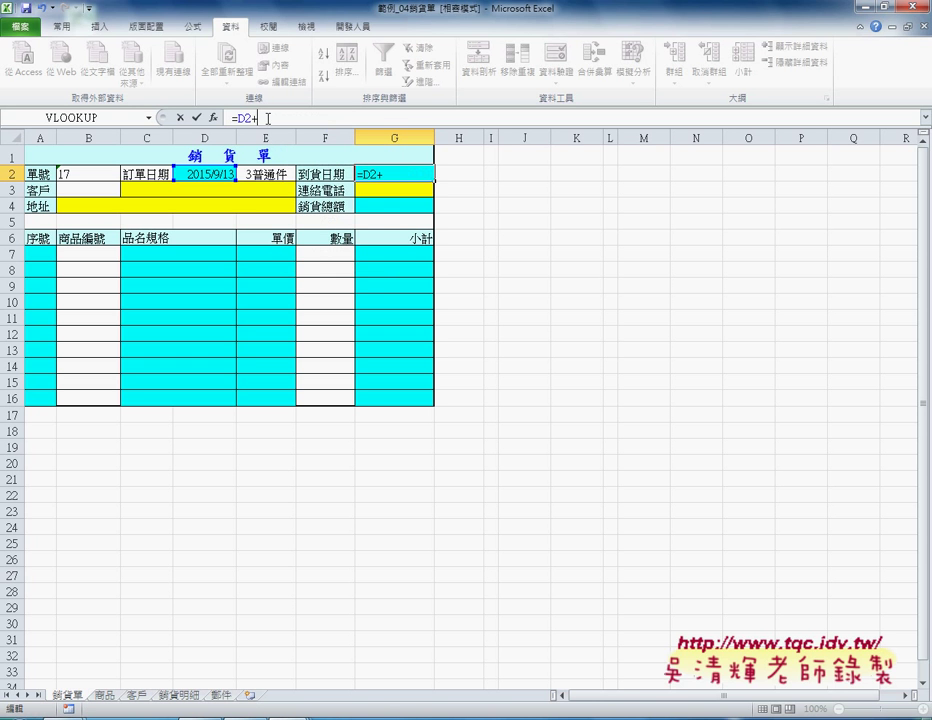
drag(268, 119, 198, 118)
key(Delete)
click(197, 117)
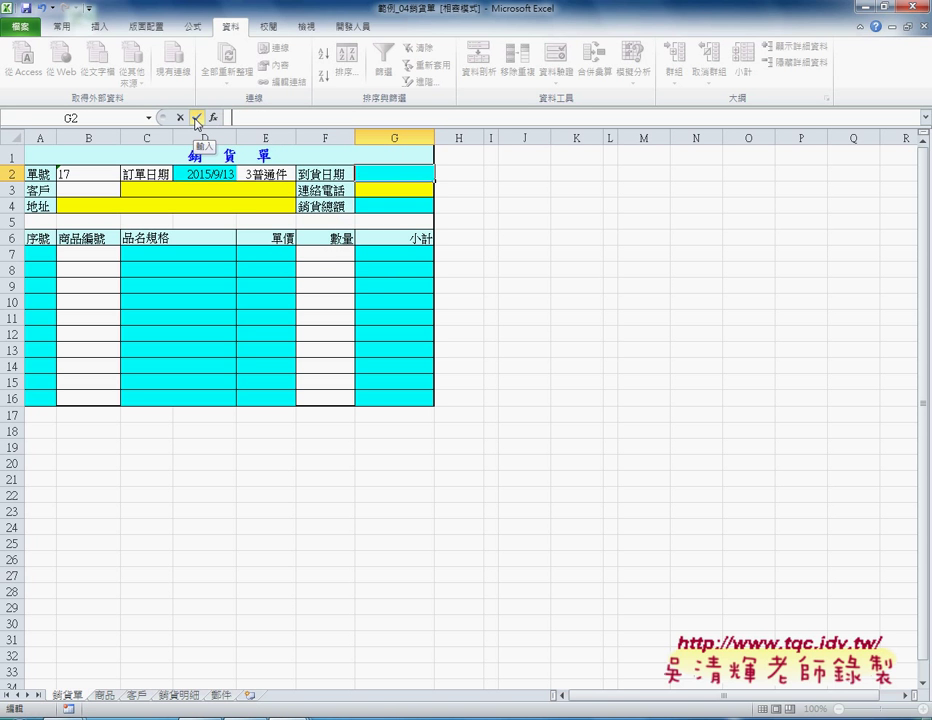
Step: Insert the WORKDAY function from the 日期及時間 category into G2
click(212, 117)
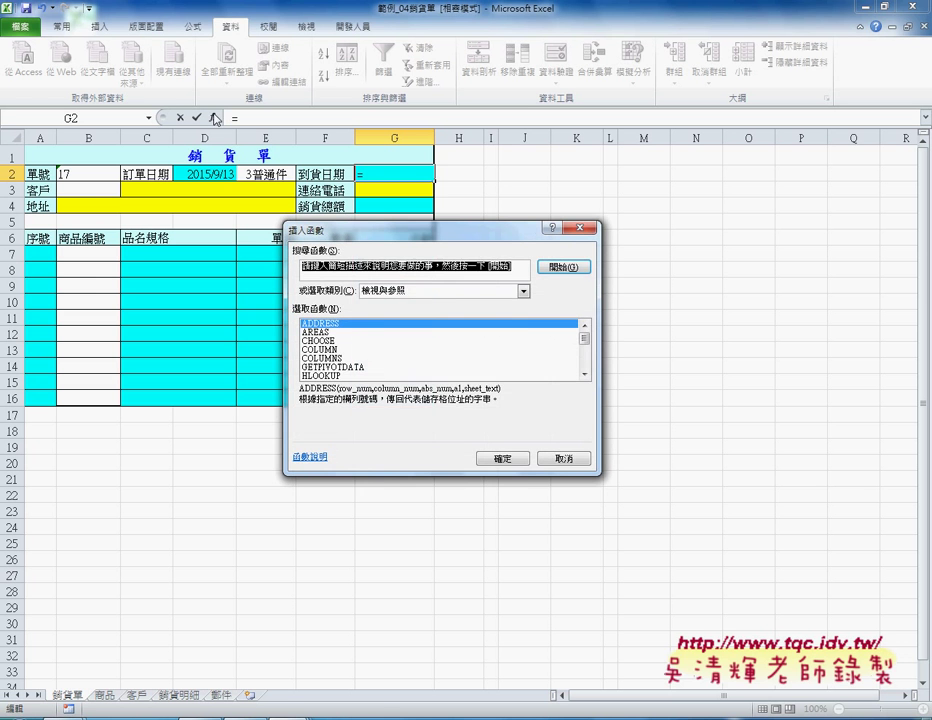
click(431, 291)
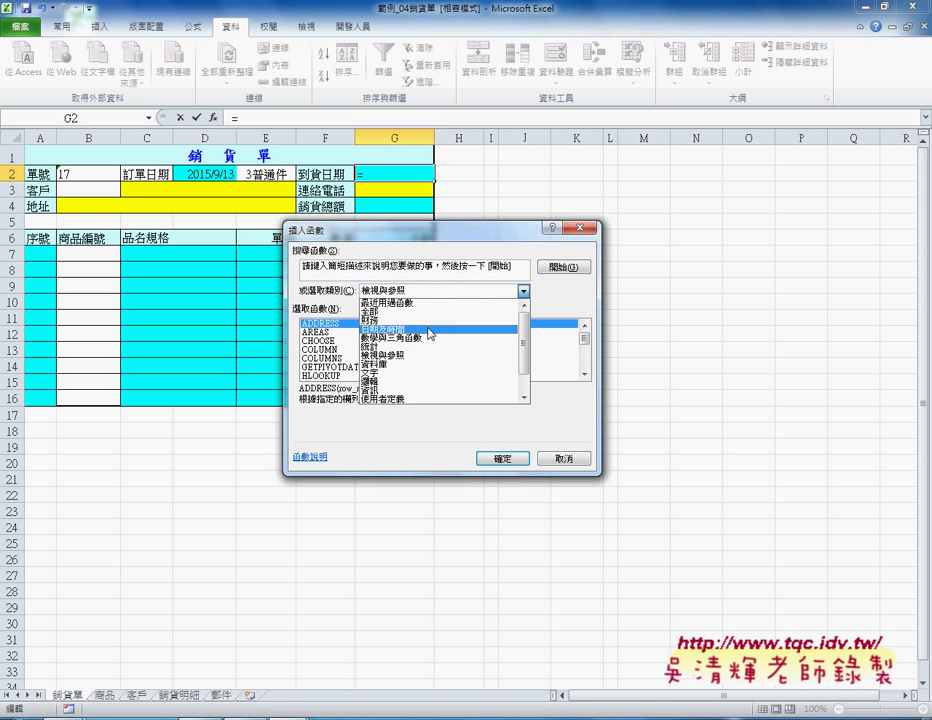
click(430, 330)
drag(585, 338, 587, 350)
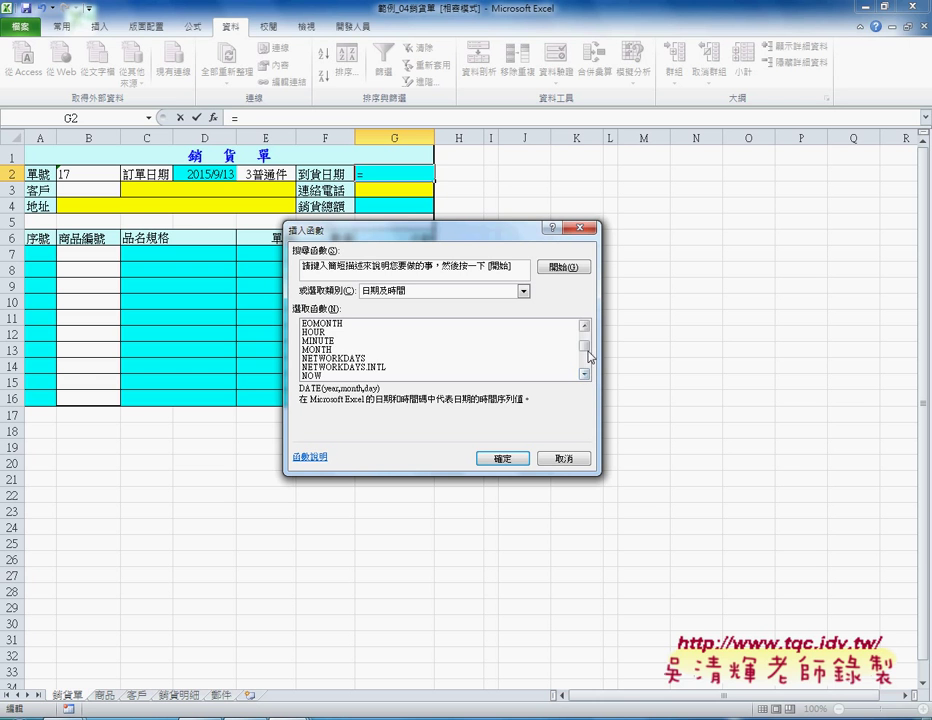
drag(588, 356, 588, 366)
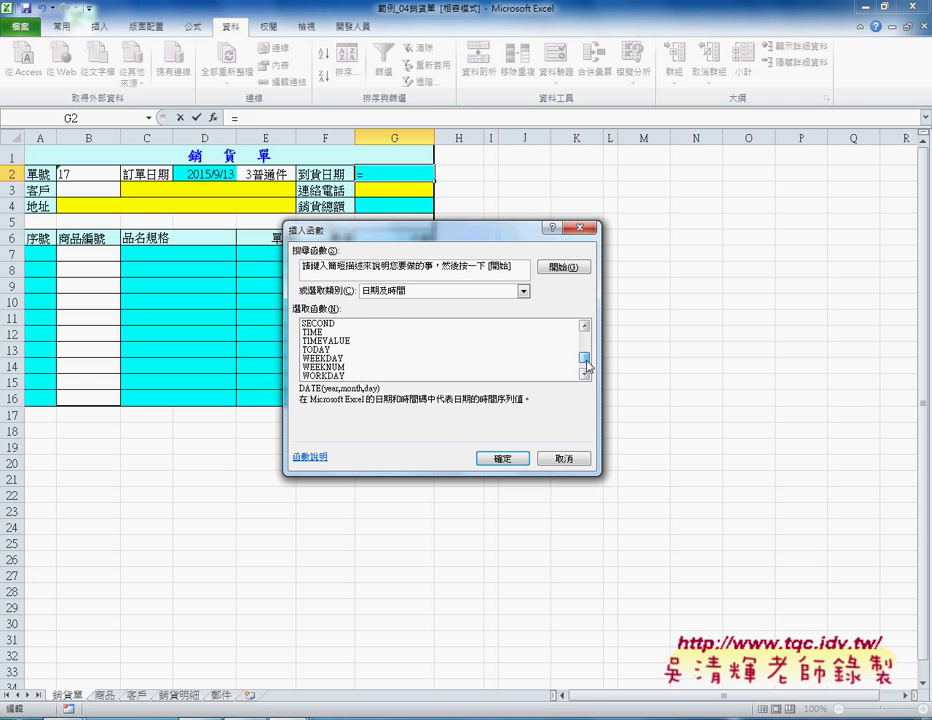
click(337, 376)
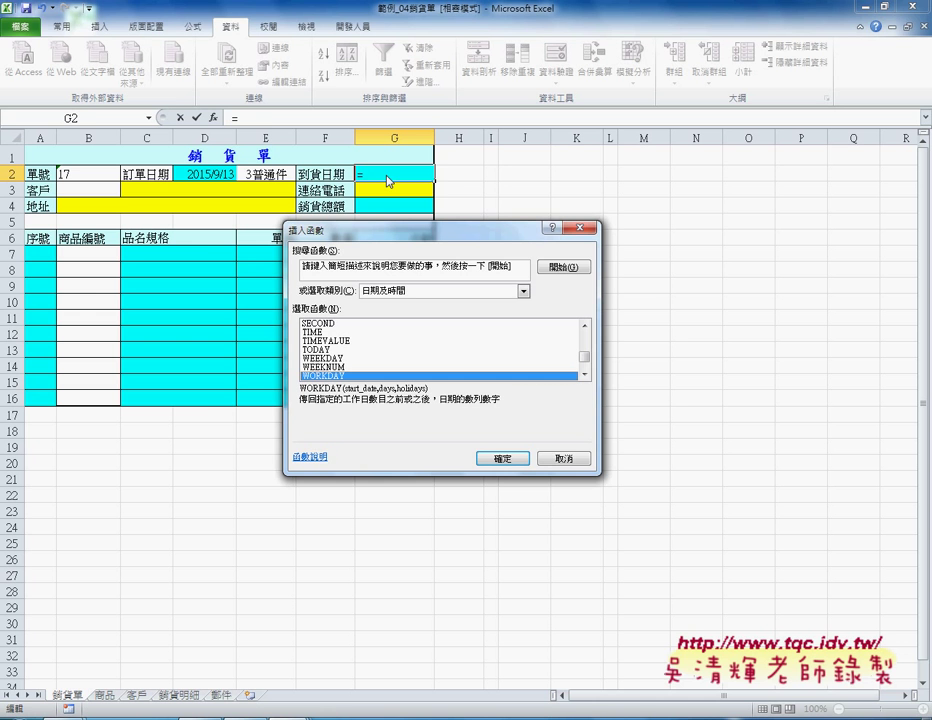
click(505, 459)
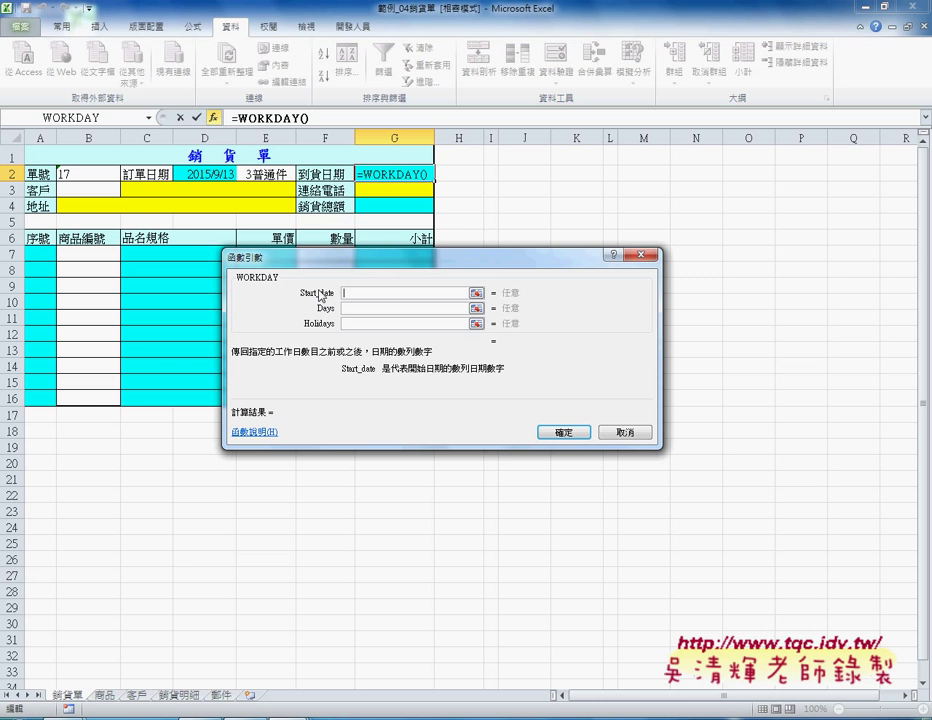
Step: Give WORKDAY start date D2 and days VLOOKUP(E2,郵件,2,0), yielding 2015/09/18, then open the taskbar calendar
click(213, 174)
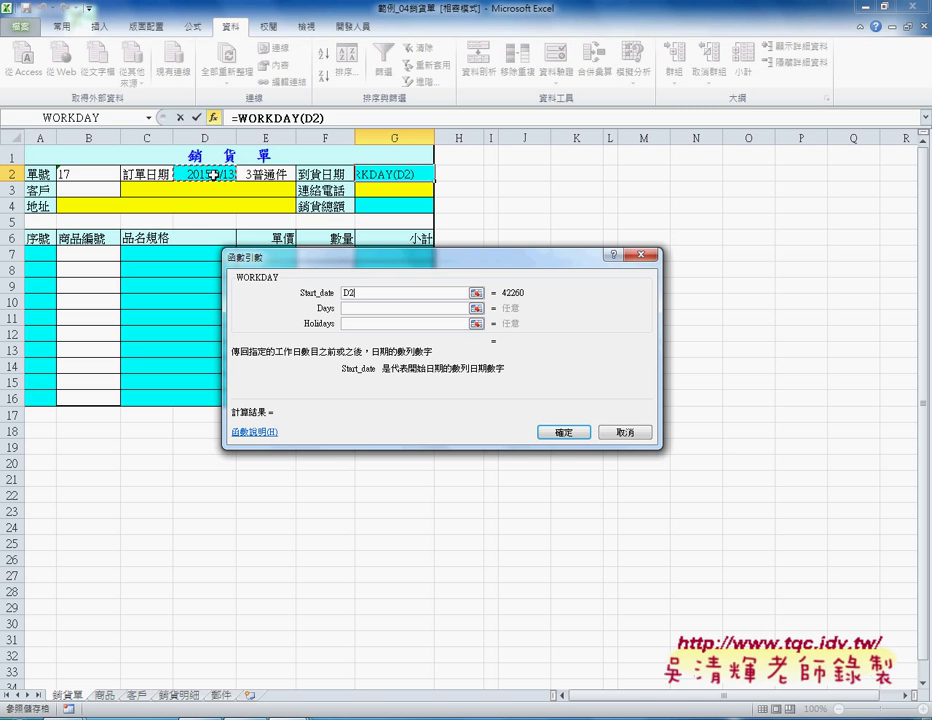
click(354, 309)
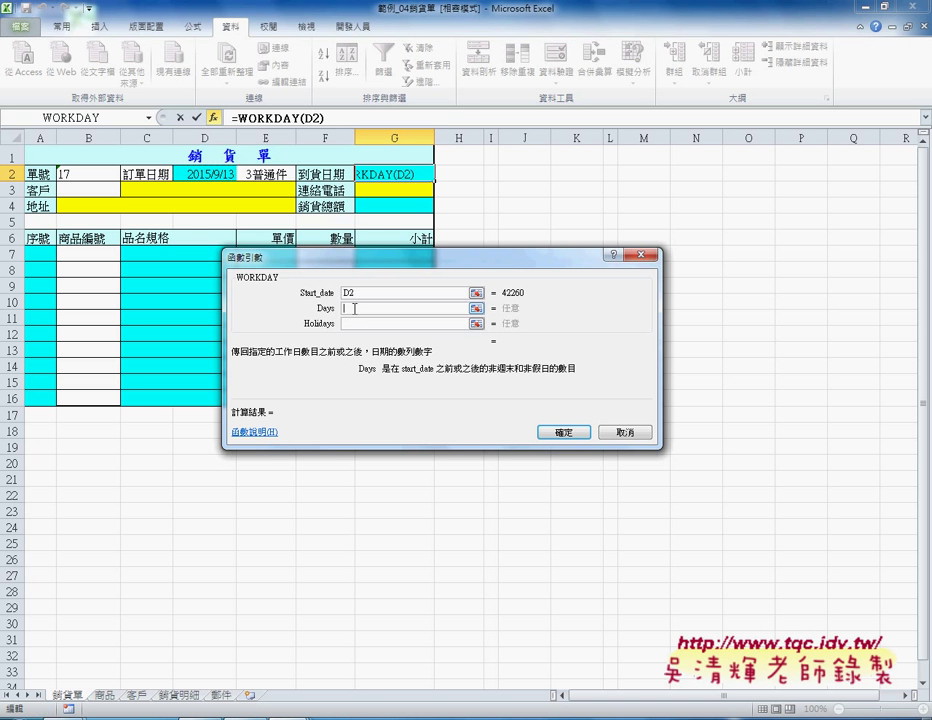
key(ctrl+v)
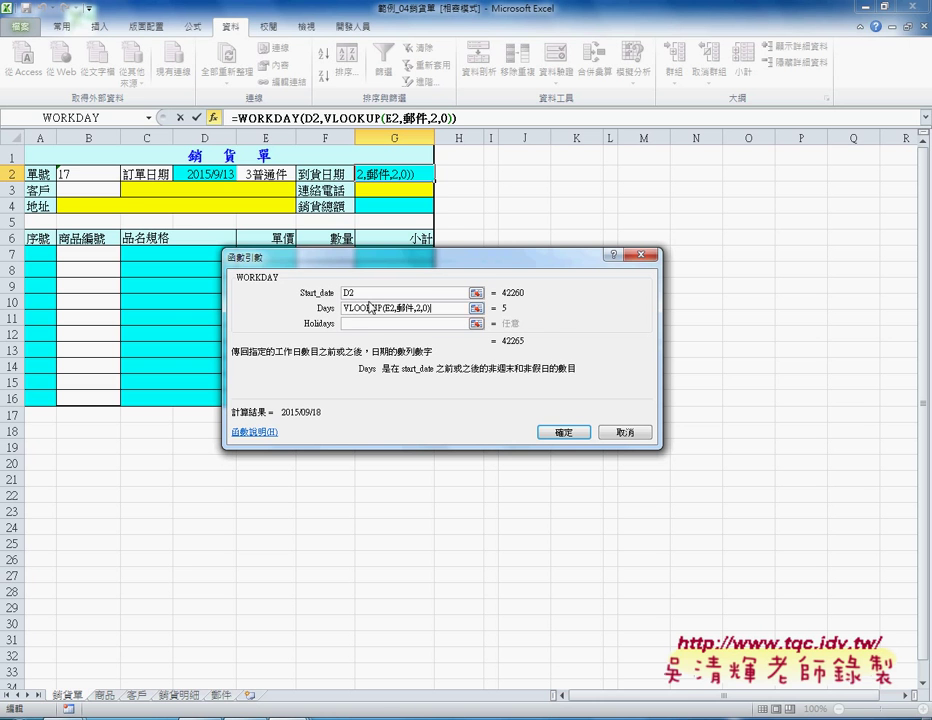
click(362, 323)
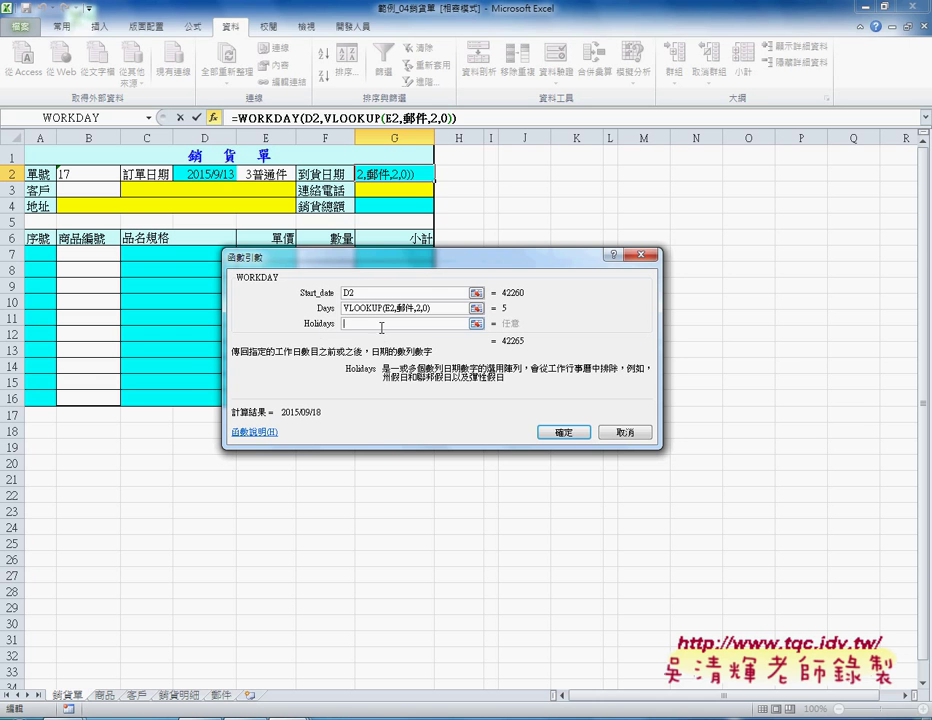
click(578, 436)
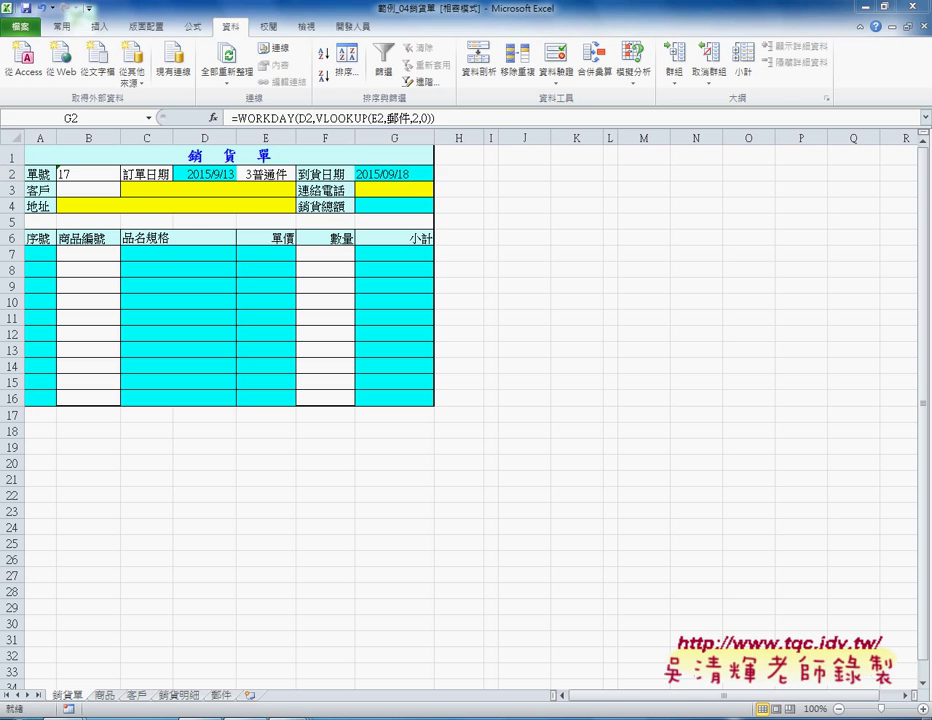
click(880, 719)
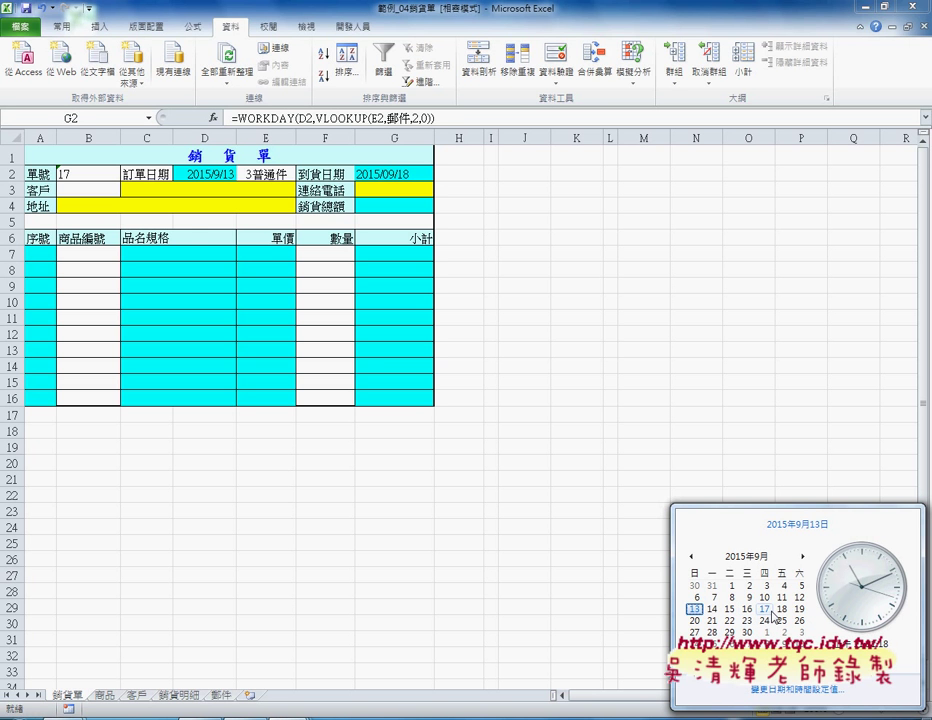
Step: In the clock's date and time settings, pick 17 September 2015 and confirm both dialogs
click(795, 690)
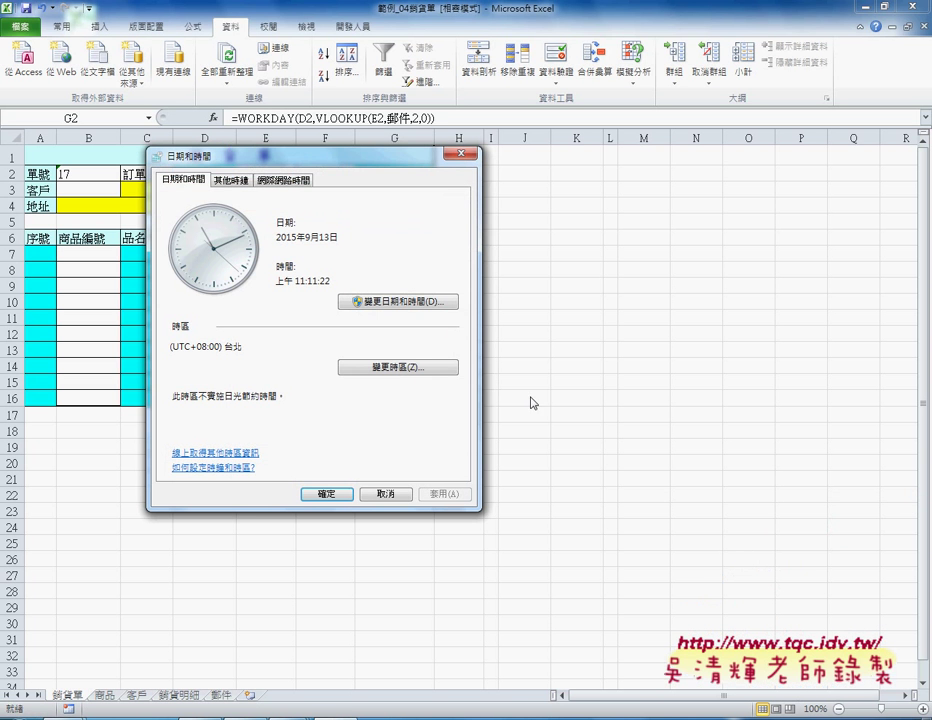
click(395, 305)
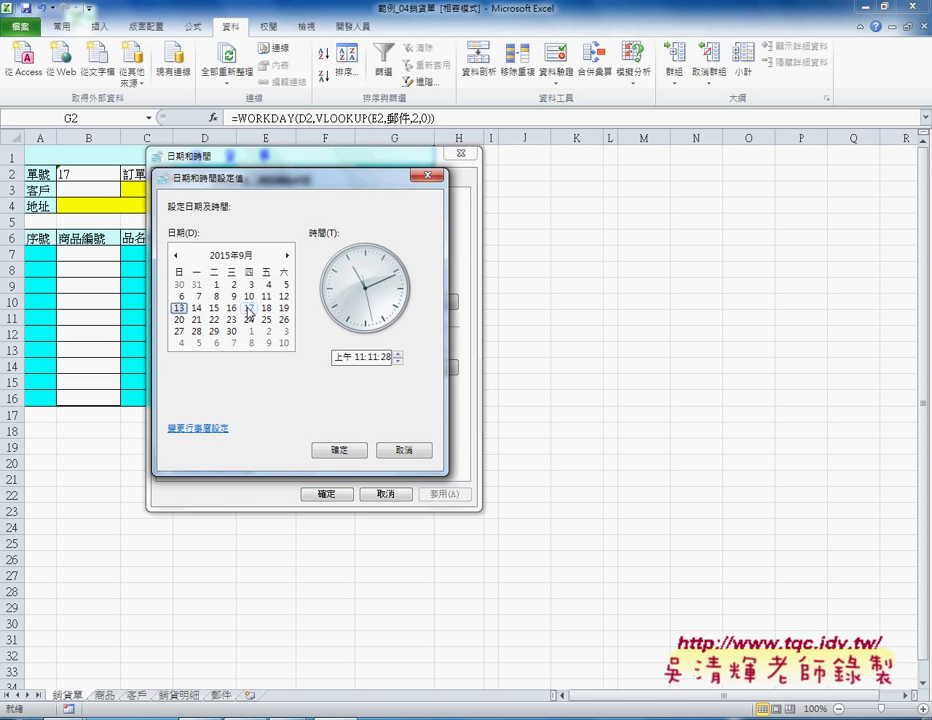
click(249, 309)
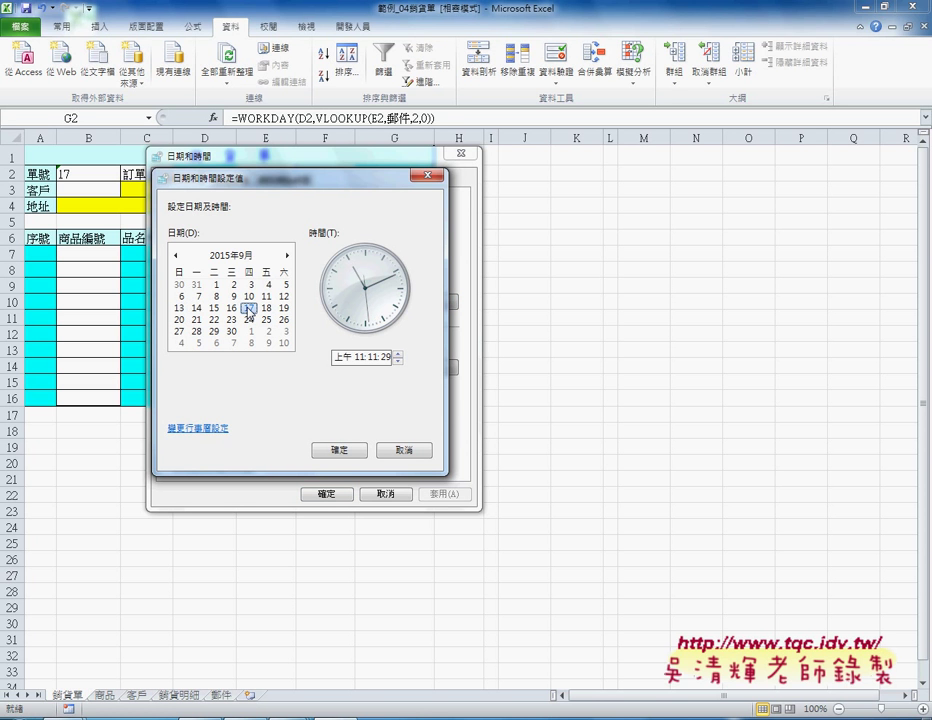
click(350, 450)
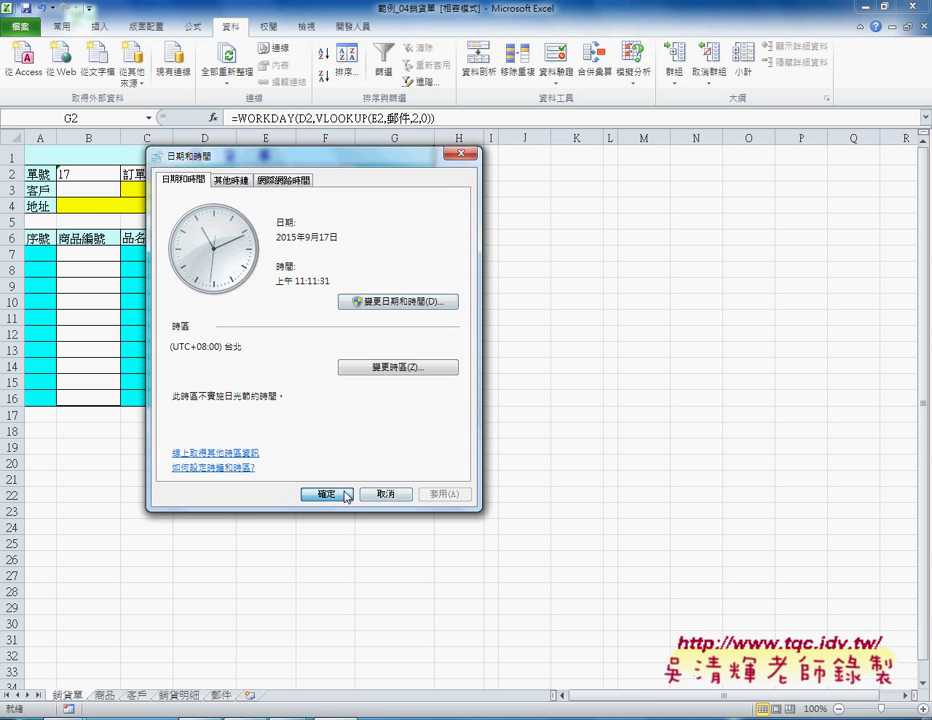
click(336, 494)
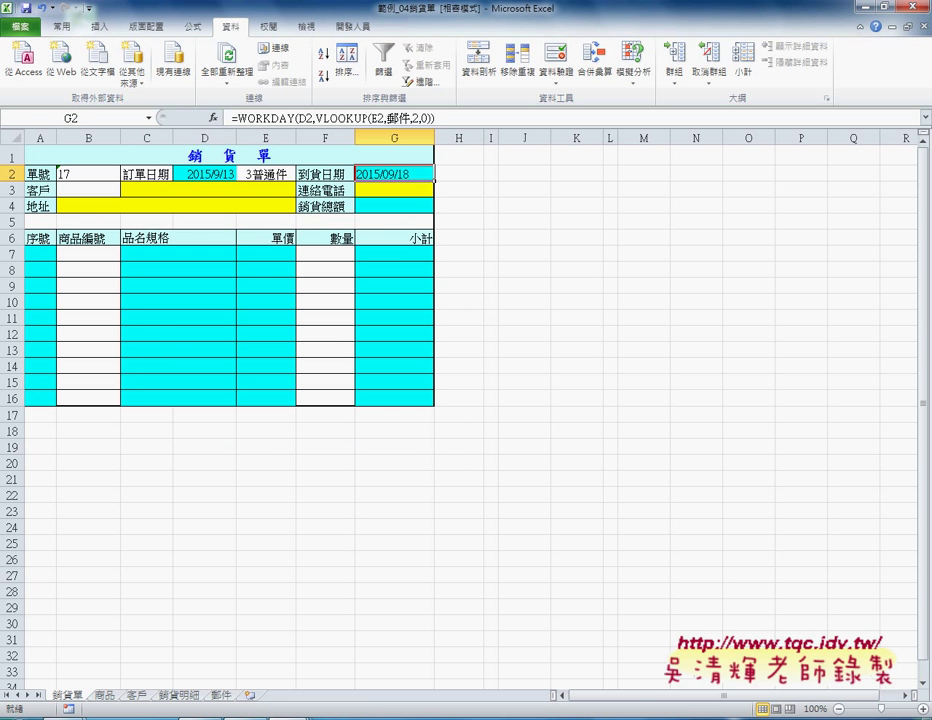
Step: Check the system calendar, then choose 3普通件 from E2's shipping-type dropdown
click(880, 718)
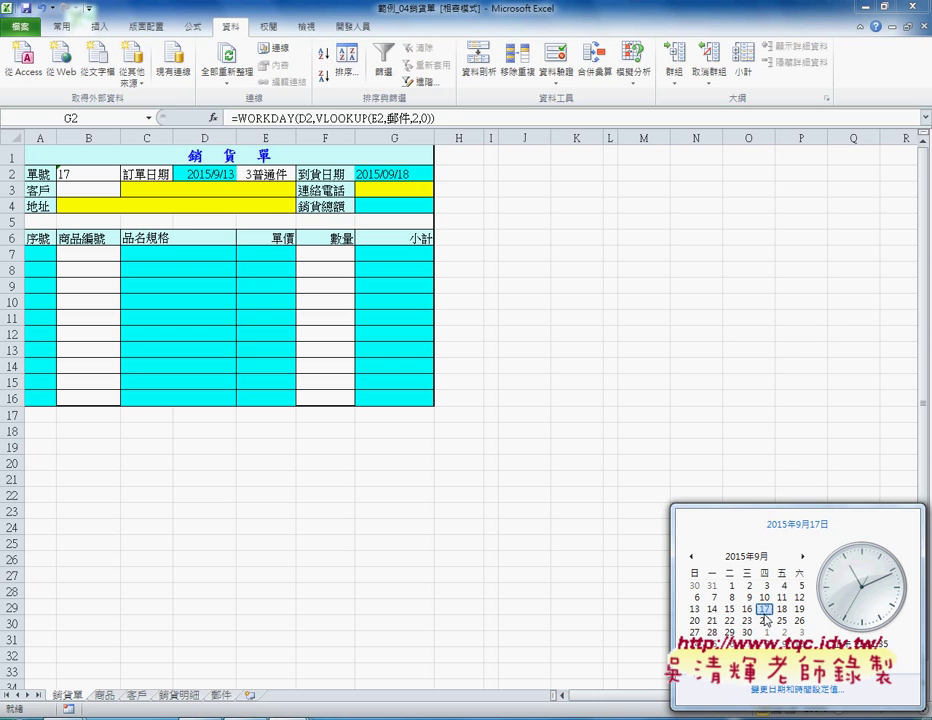
click(280, 175)
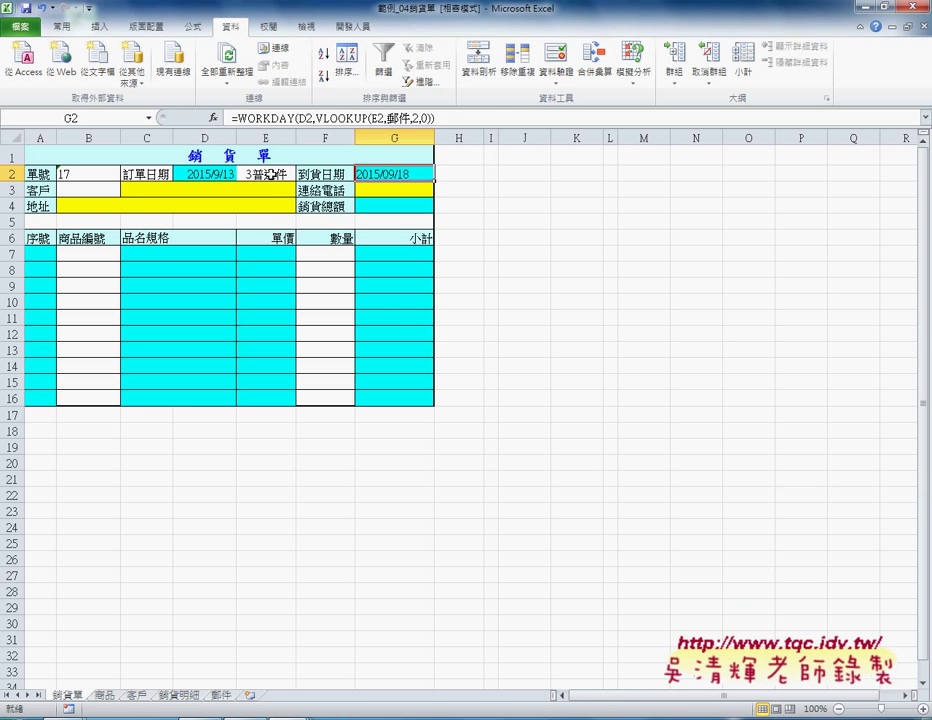
click(280, 175)
click(302, 174)
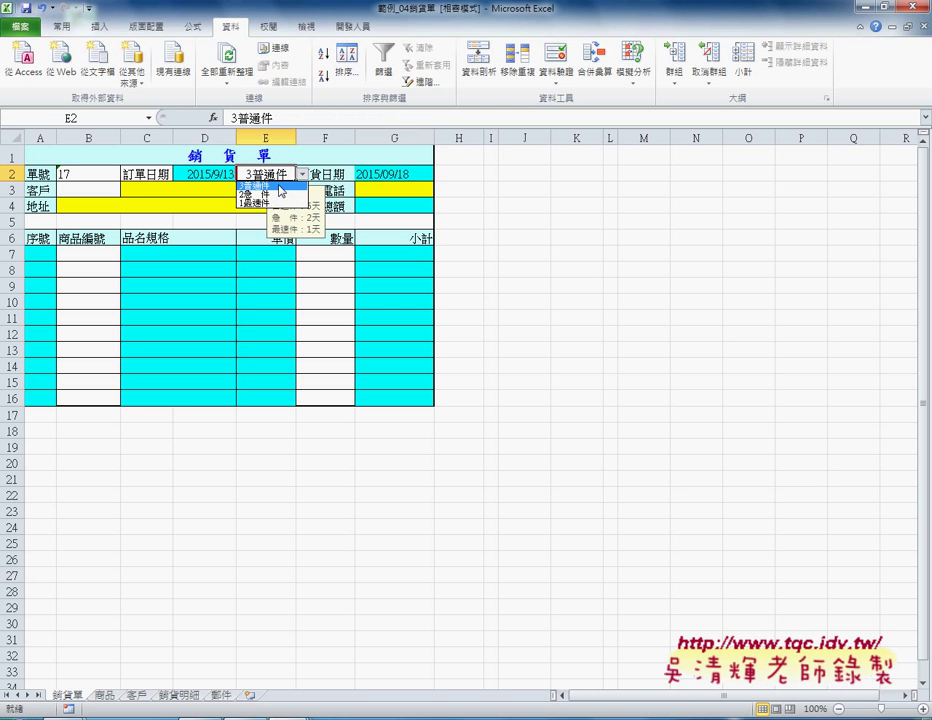
click(282, 191)
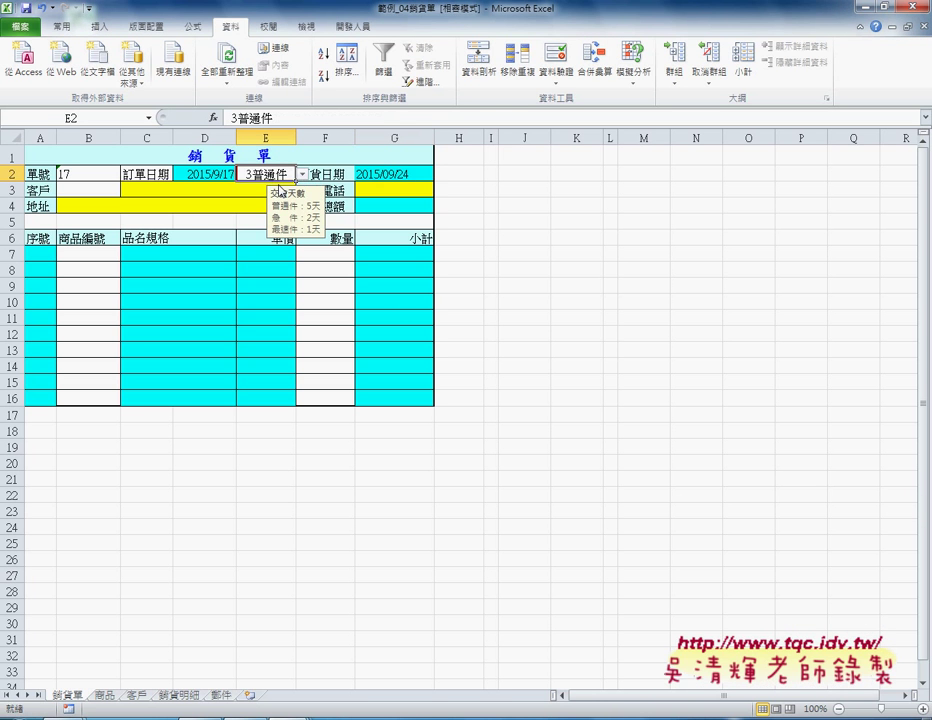
Step: Verify today's date on the taskbar calendar and select G2 showing 2015/09/24
click(900, 719)
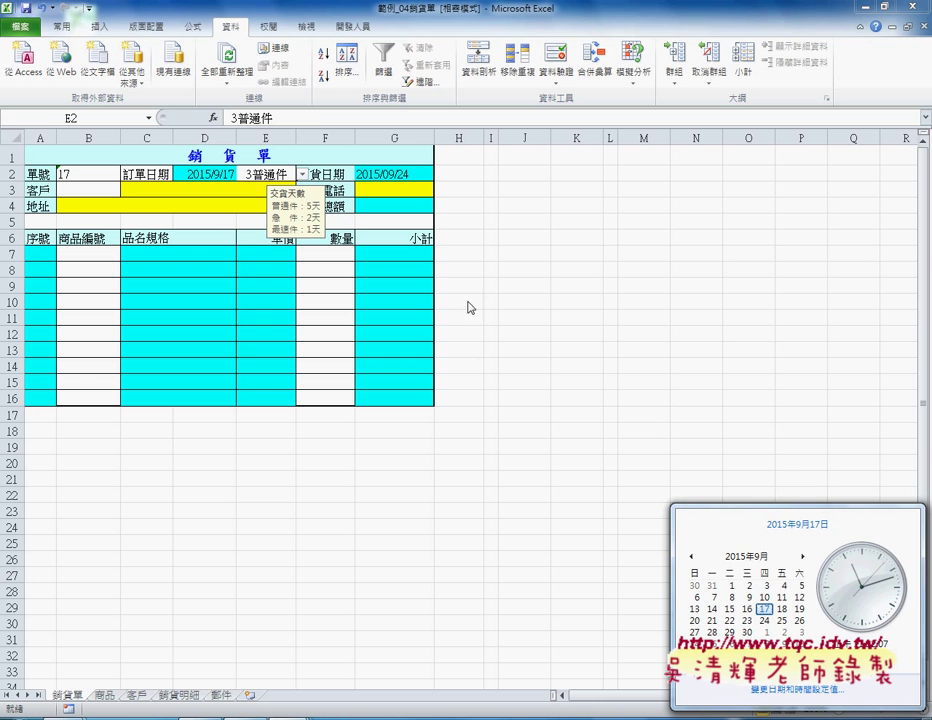
click(398, 174)
click(398, 174)
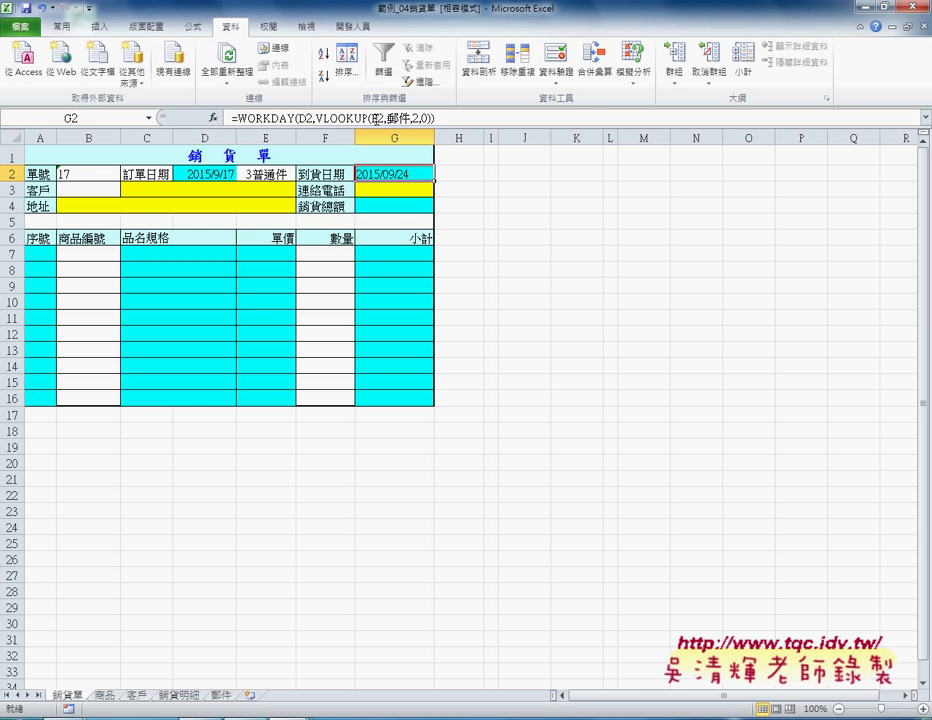
click(297, 118)
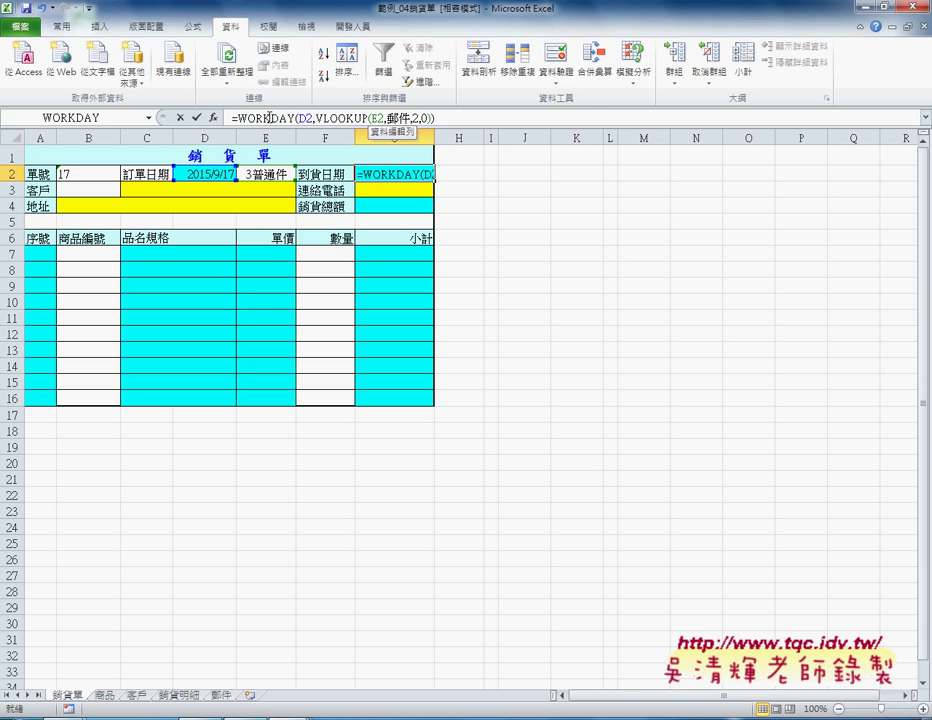
click(214, 118)
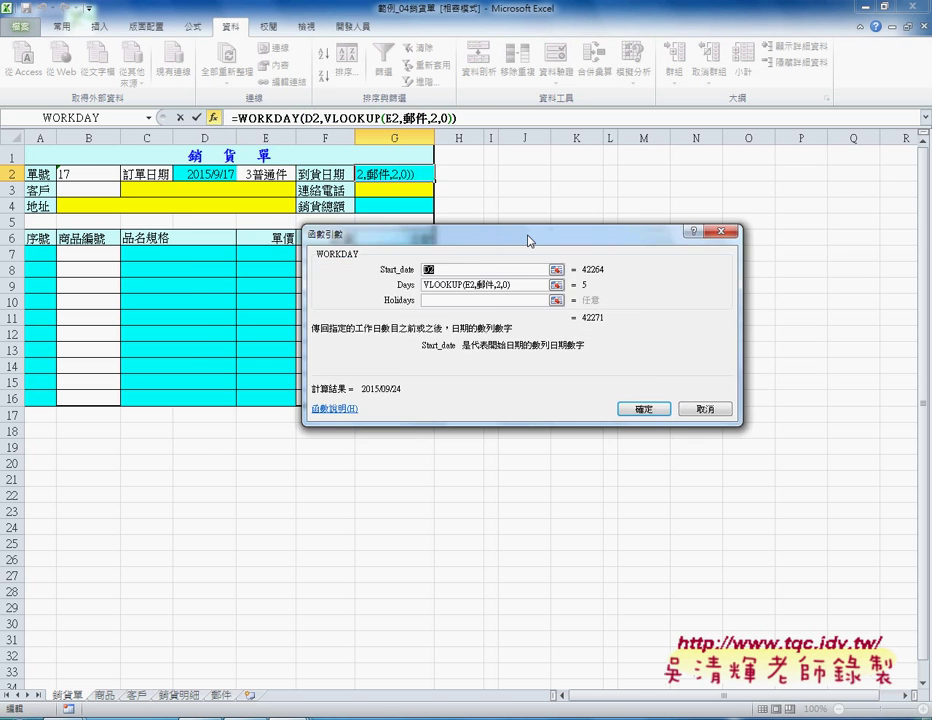
drag(528, 241, 677, 158)
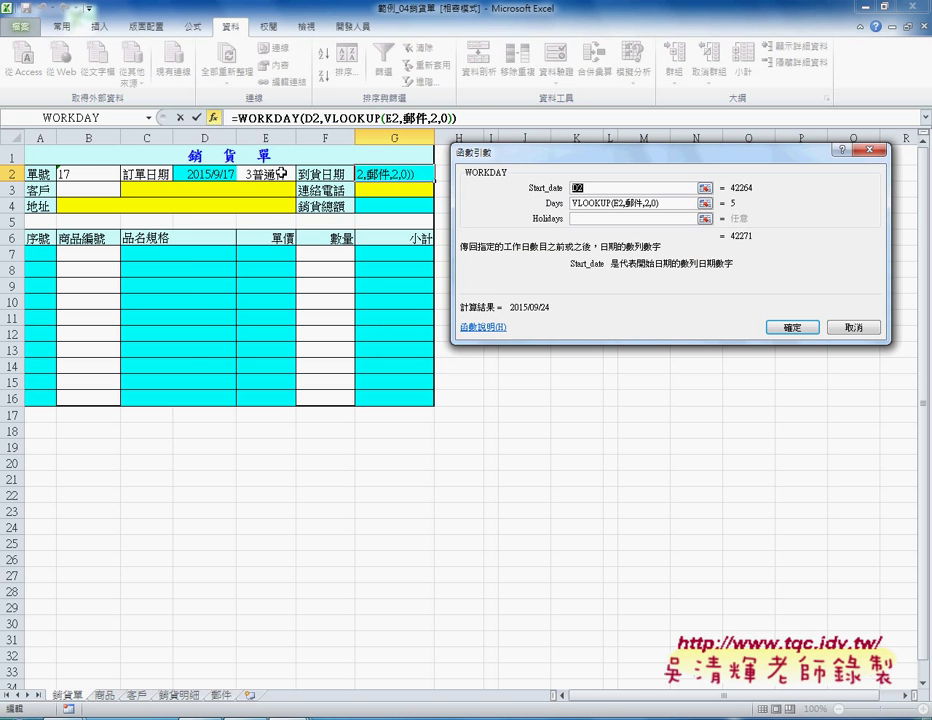
drag(687, 204, 574, 204)
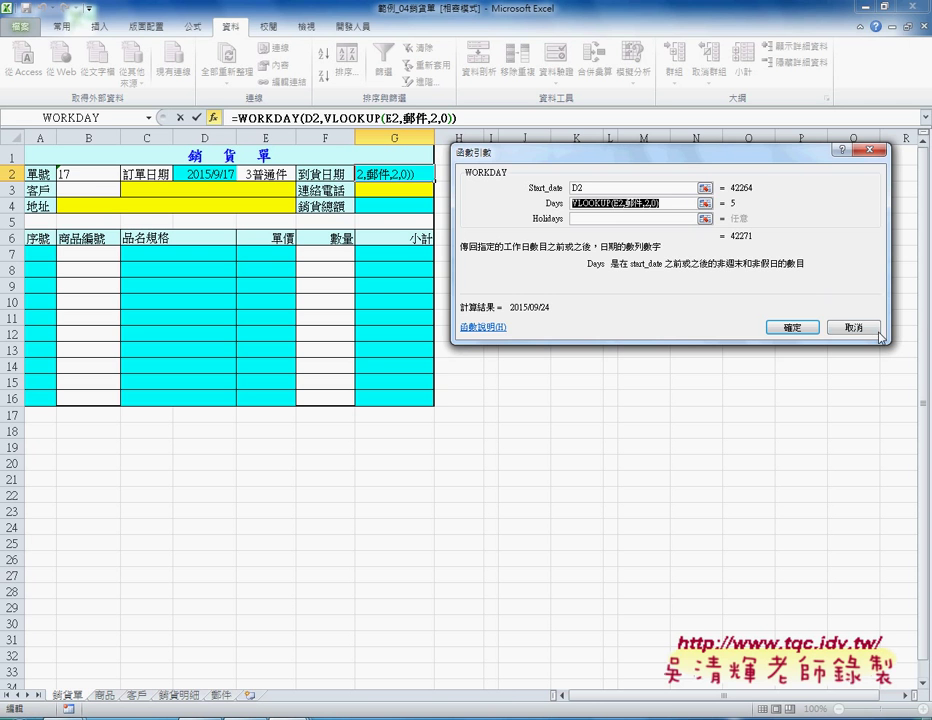
key(Return)
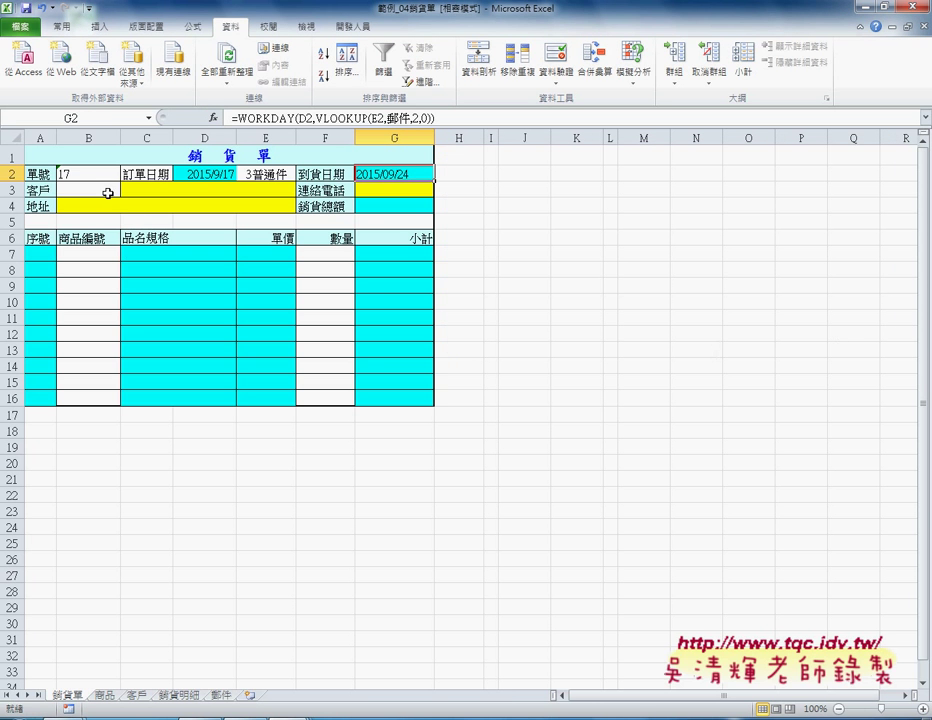
click(90, 188)
click(148, 190)
click(114, 190)
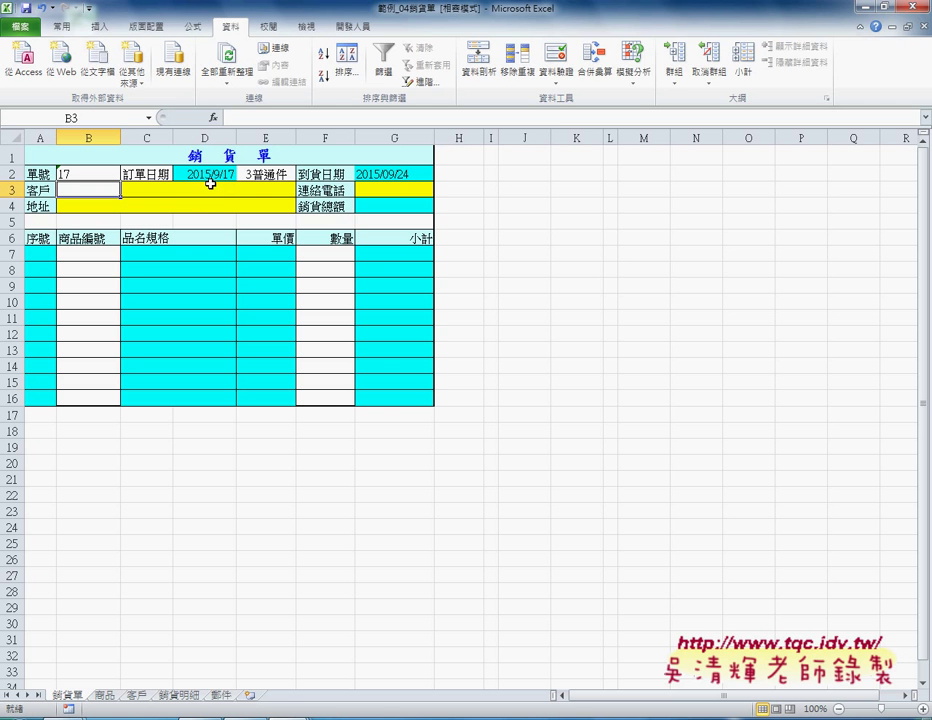
click(193, 26)
click(382, 65)
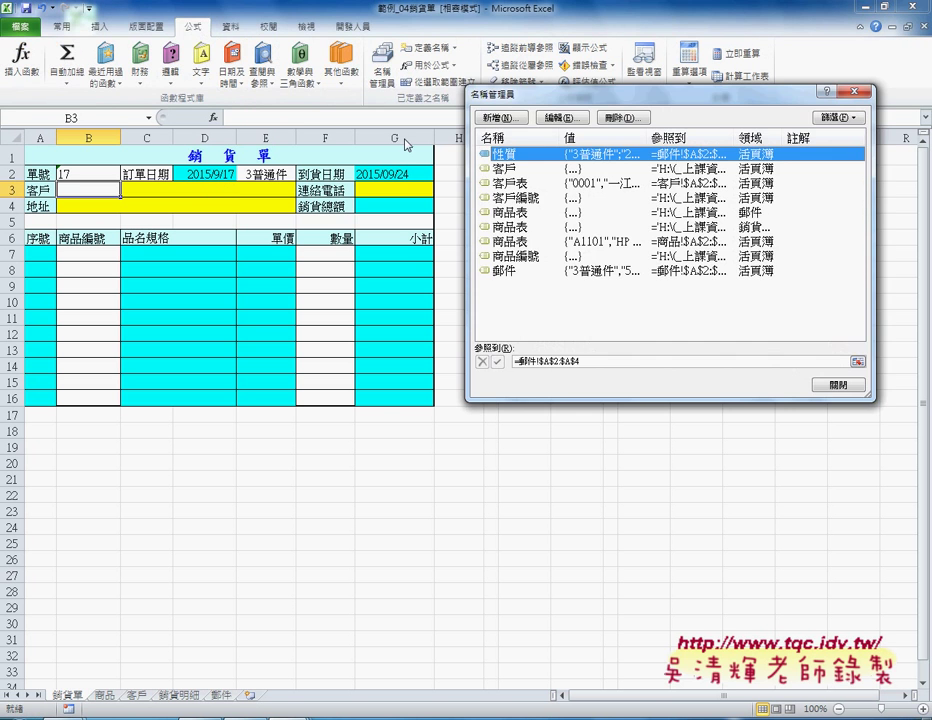
click(526, 198)
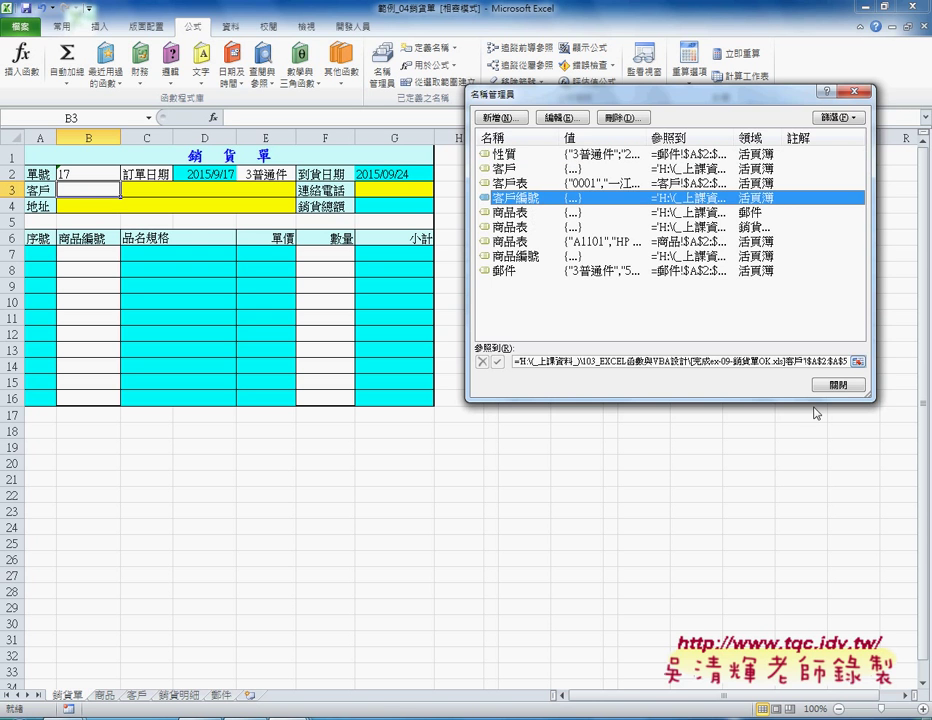
click(838, 384)
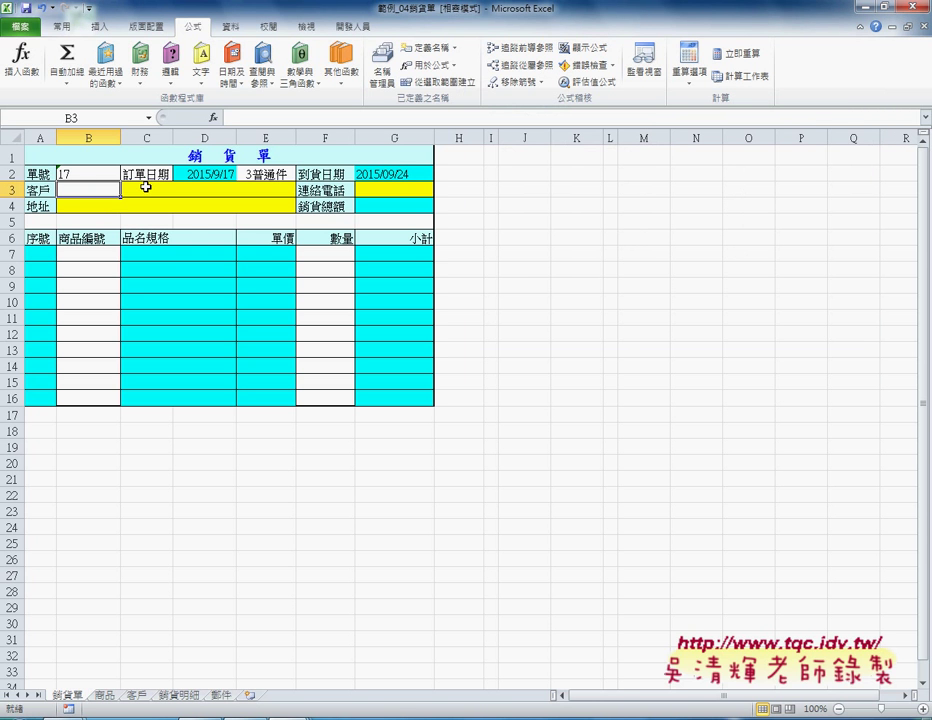
click(234, 28)
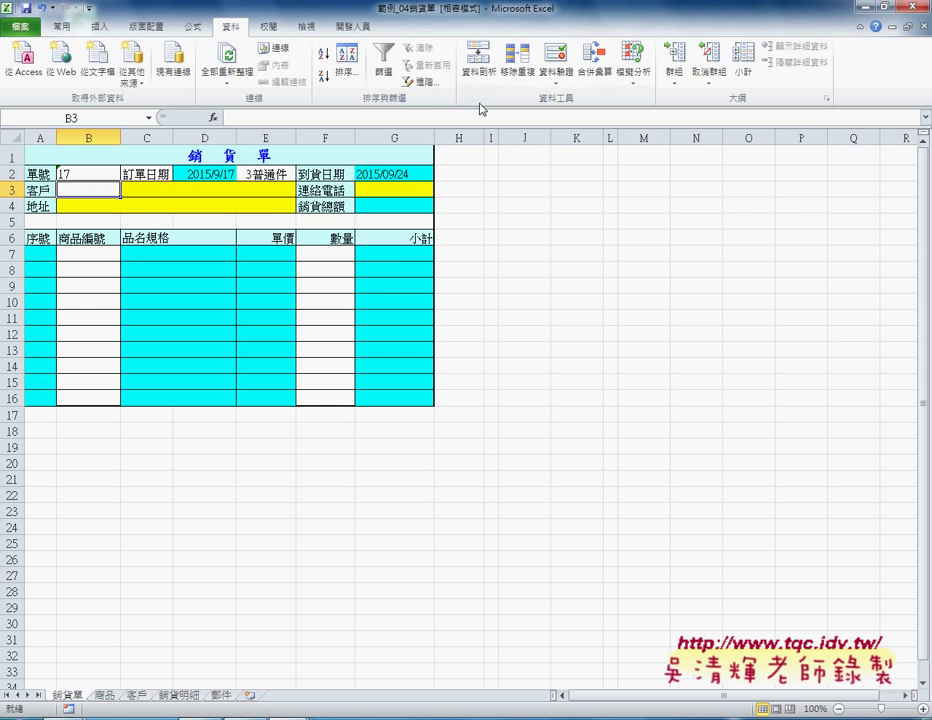
click(556, 57)
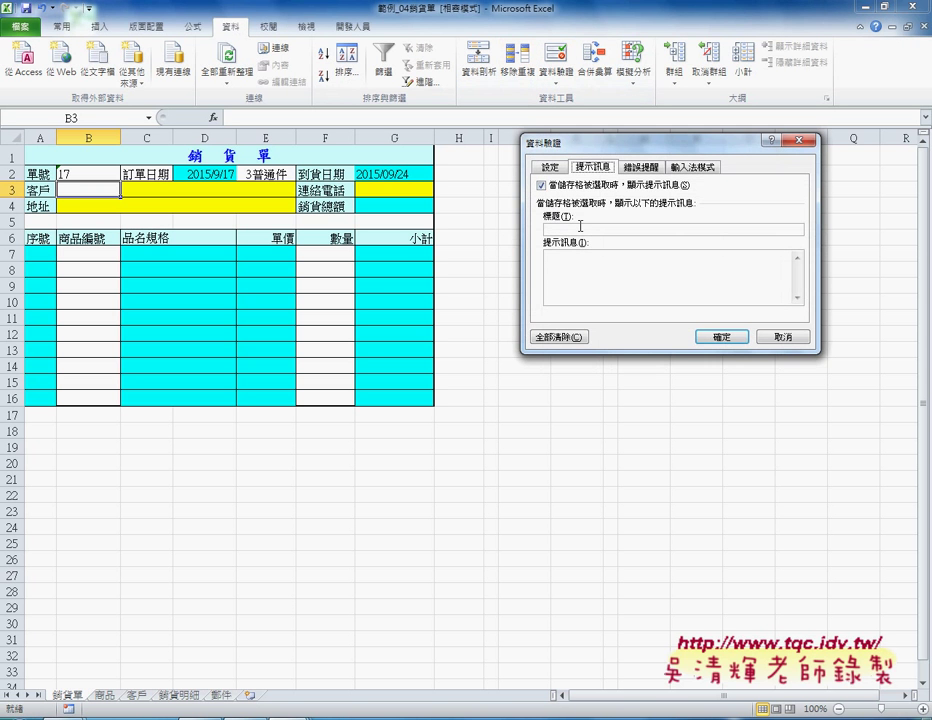
click(550, 166)
click(576, 212)
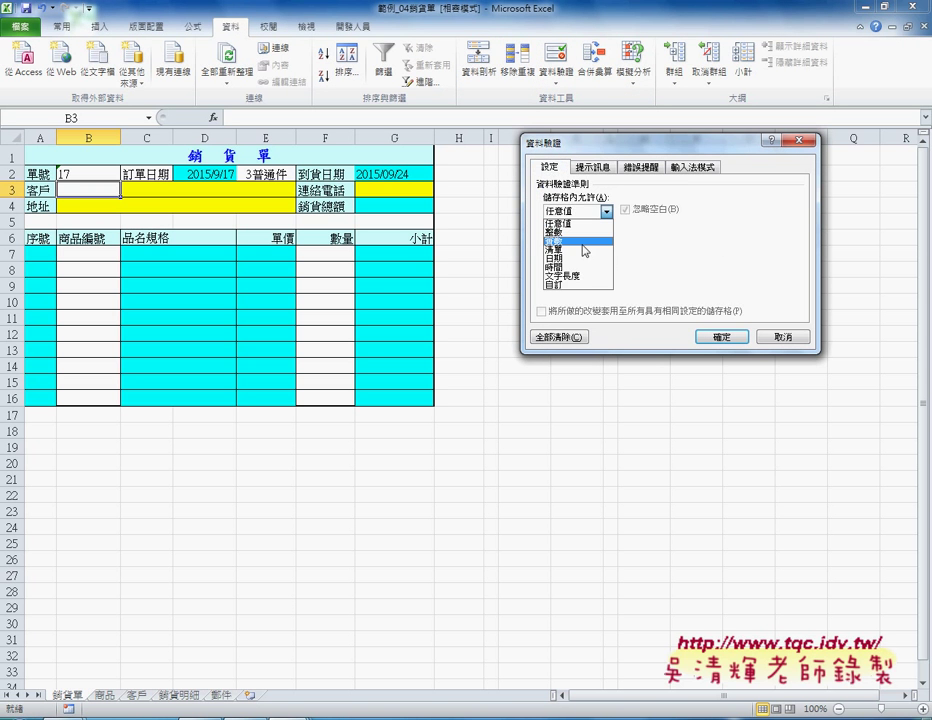
click(577, 267)
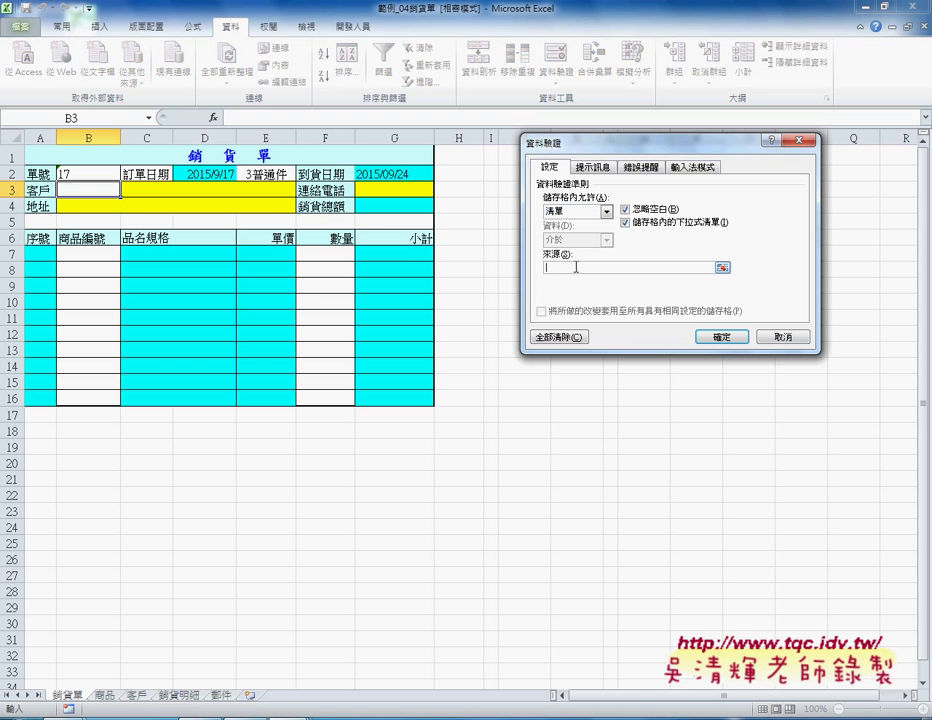
key(F3)
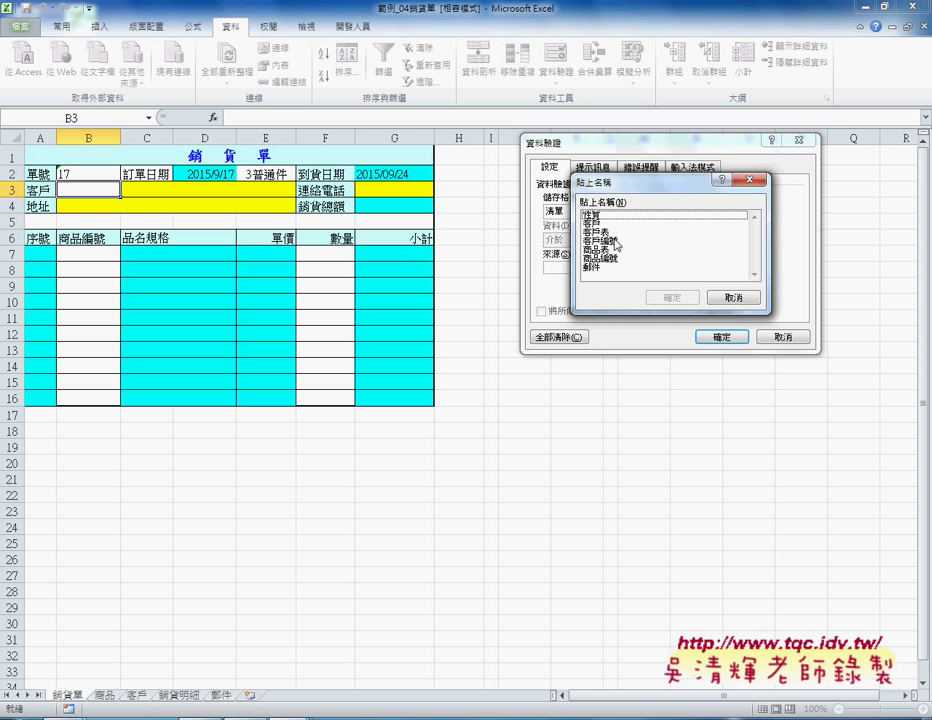
click(600, 241)
click(672, 297)
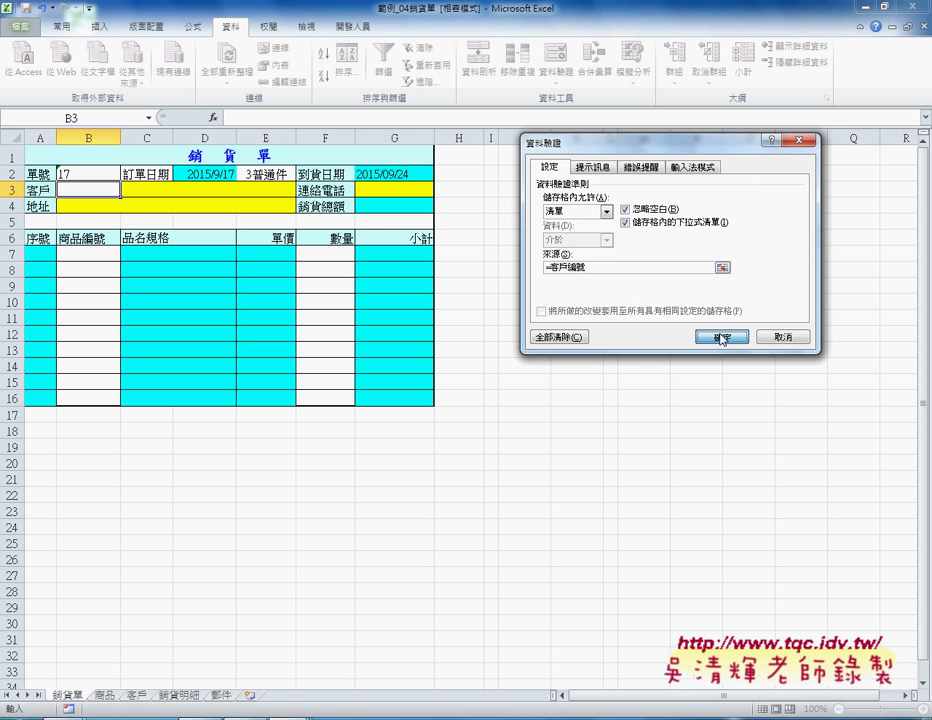
click(722, 339)
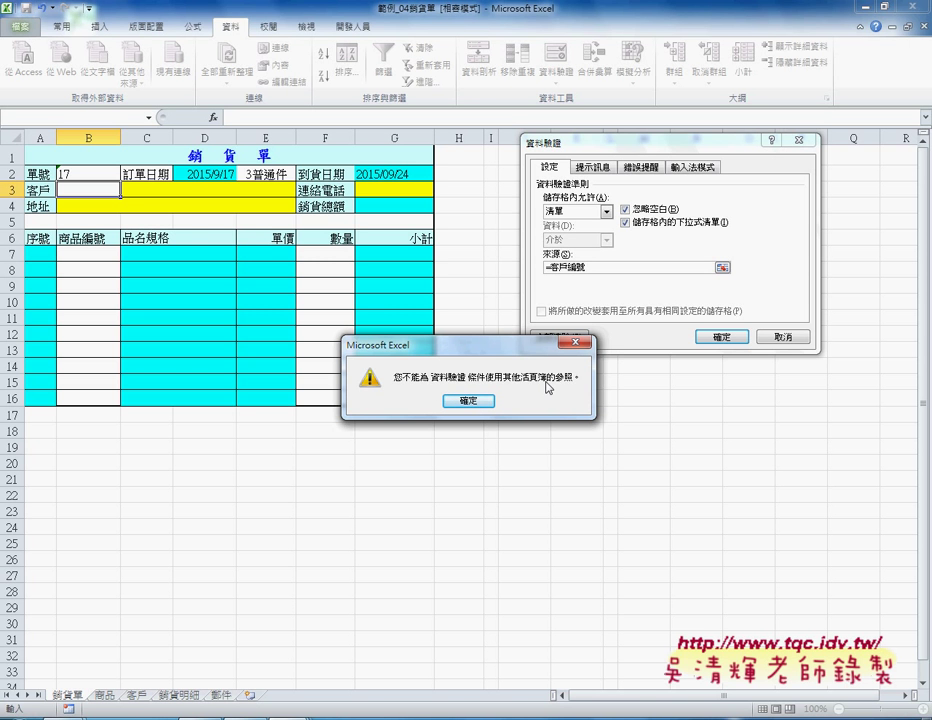
click(470, 401)
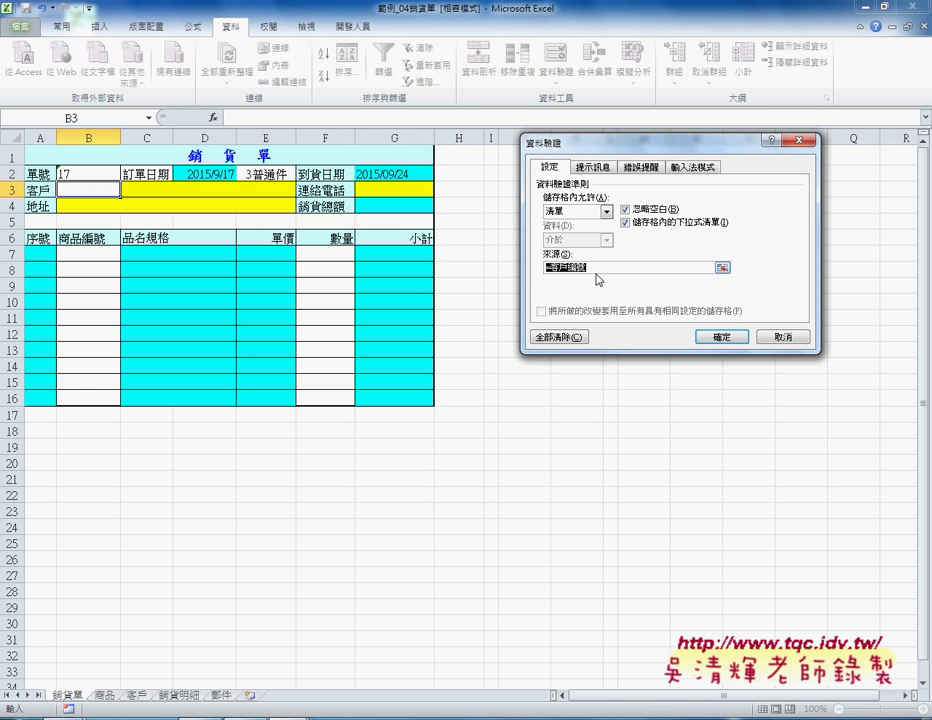
click(786, 338)
click(576, 494)
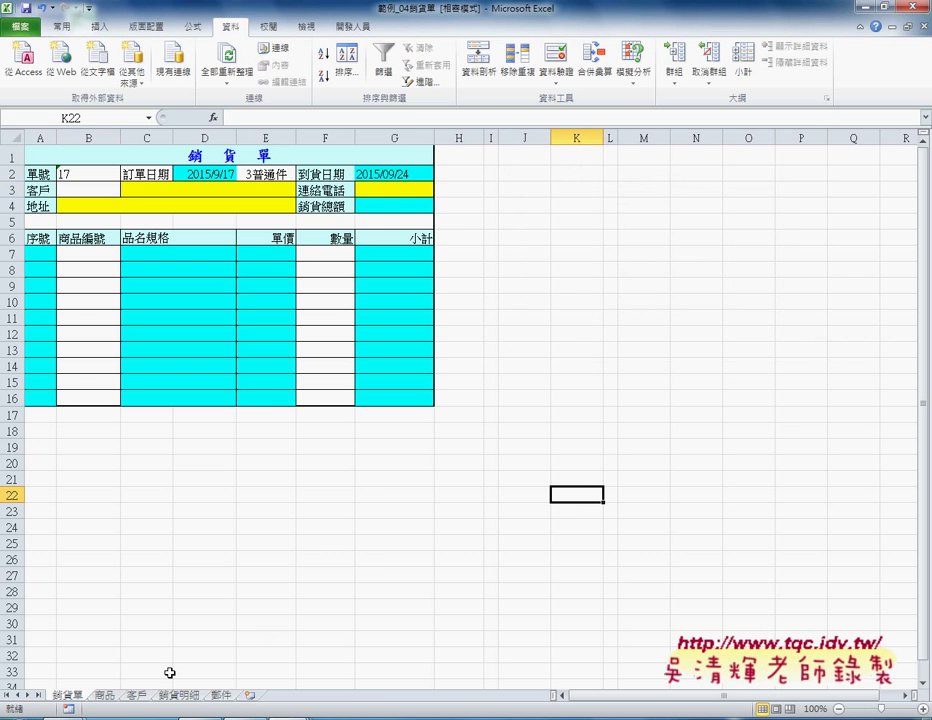
Step: Look over the customer table on the 客戶 sheet, then select B3 on 銷貨單
click(137, 697)
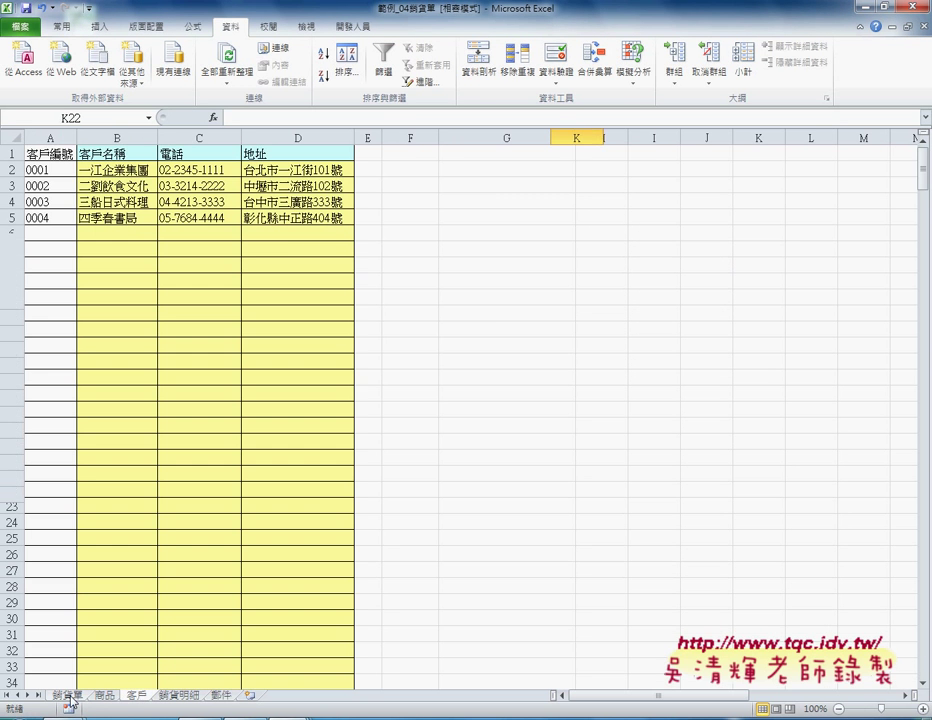
click(68, 695)
click(88, 189)
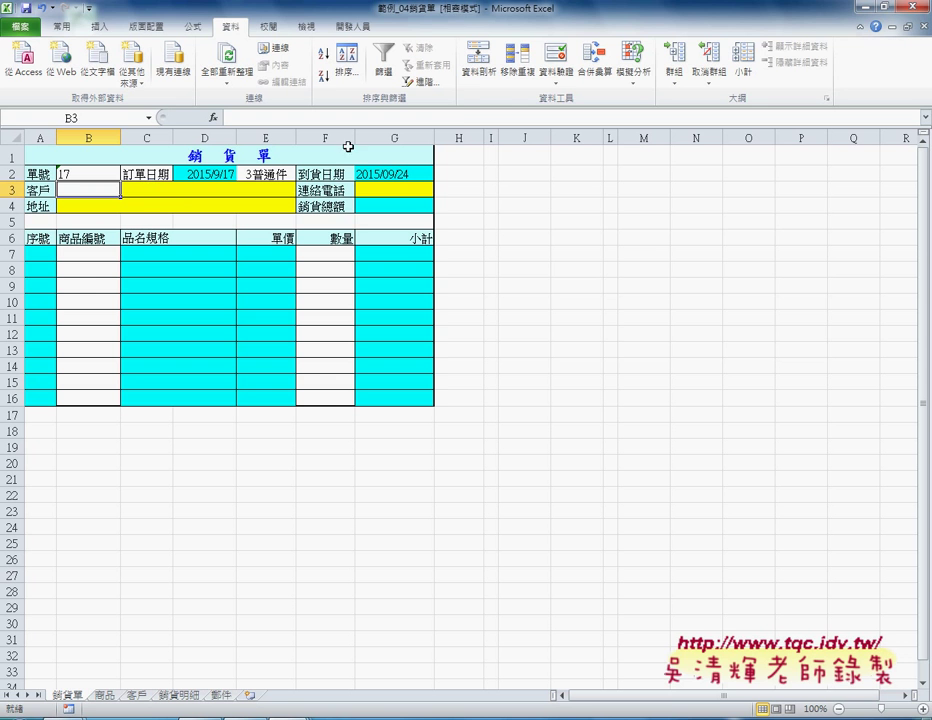
Step: Set B3's data validation to a List sourced from =客戶編號 and dismiss the cross-workbook reference error
click(556, 58)
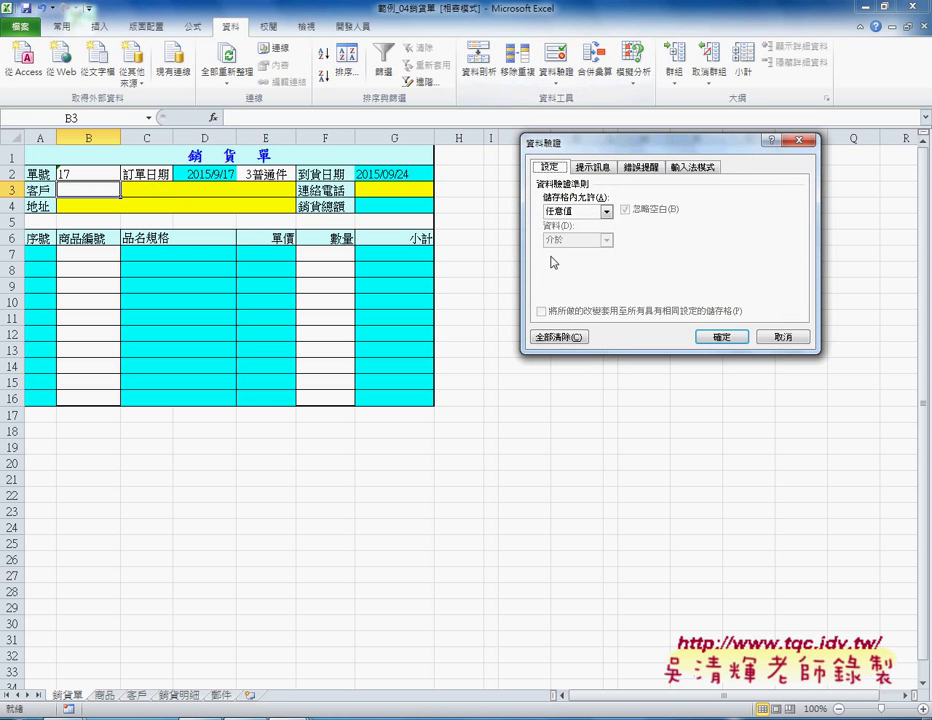
click(607, 213)
click(580, 262)
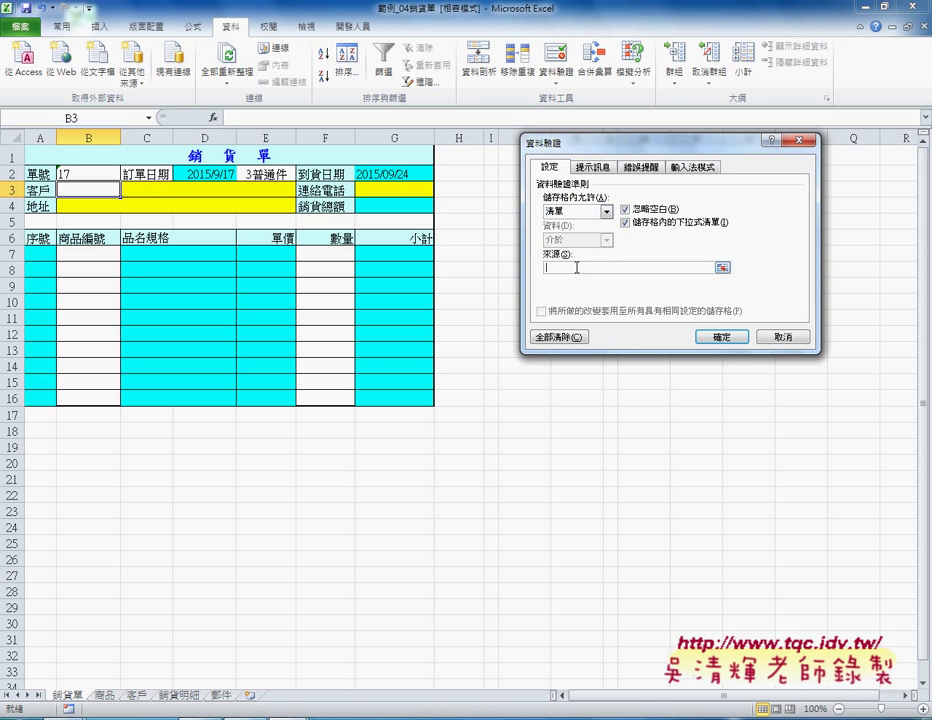
key(F3)
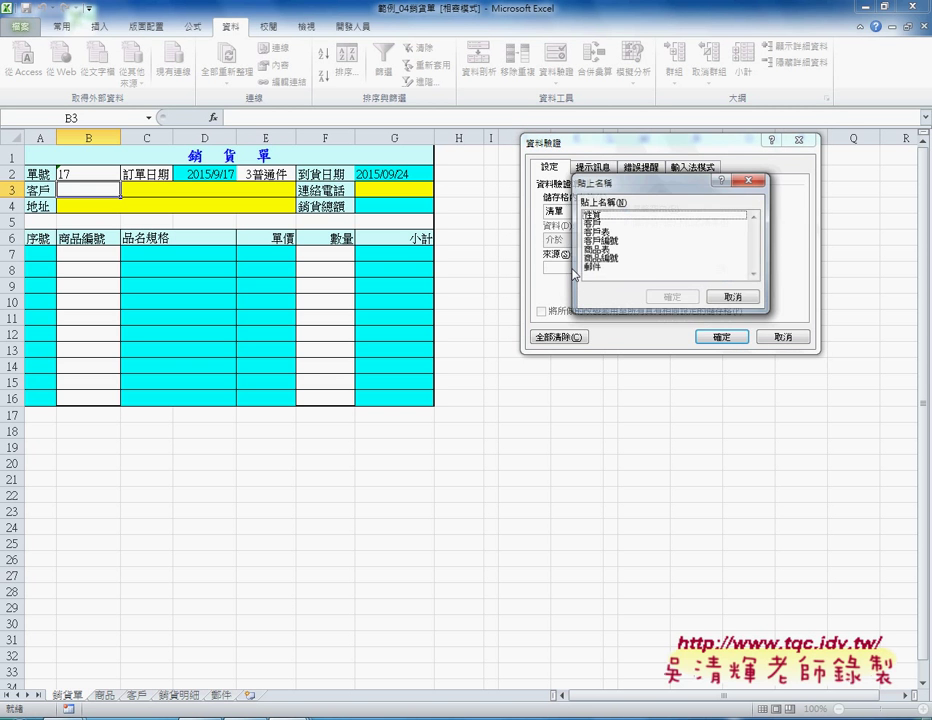
click(608, 242)
click(672, 298)
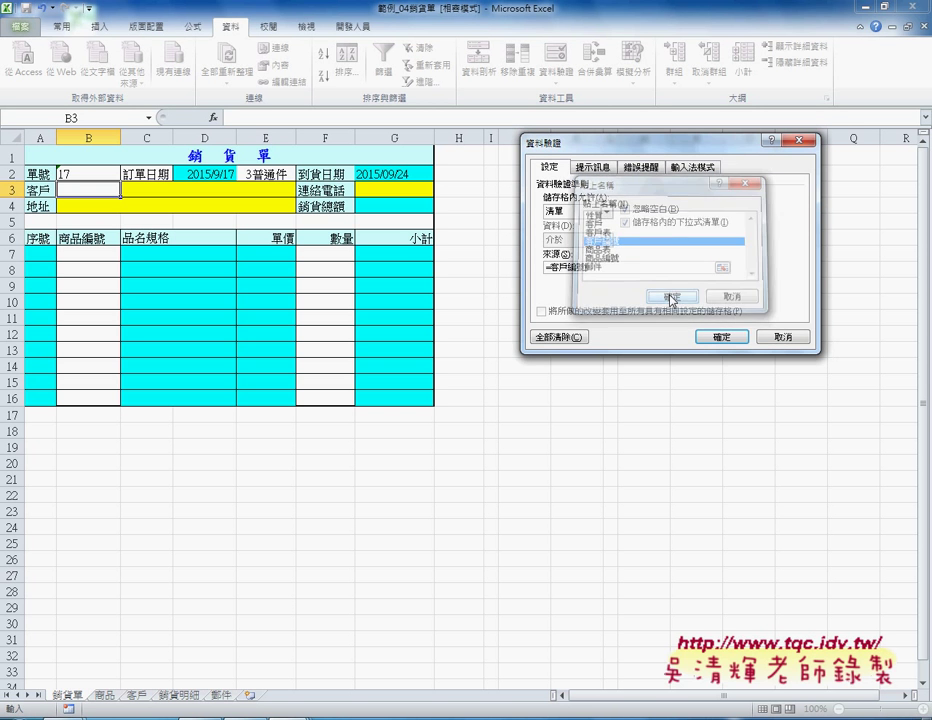
click(722, 338)
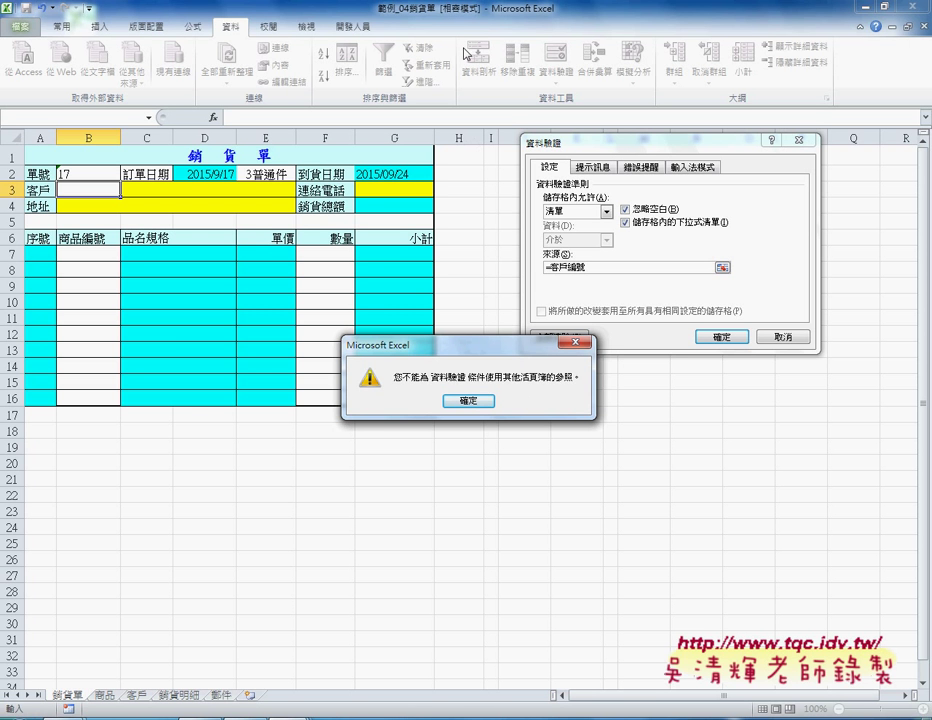
click(476, 401)
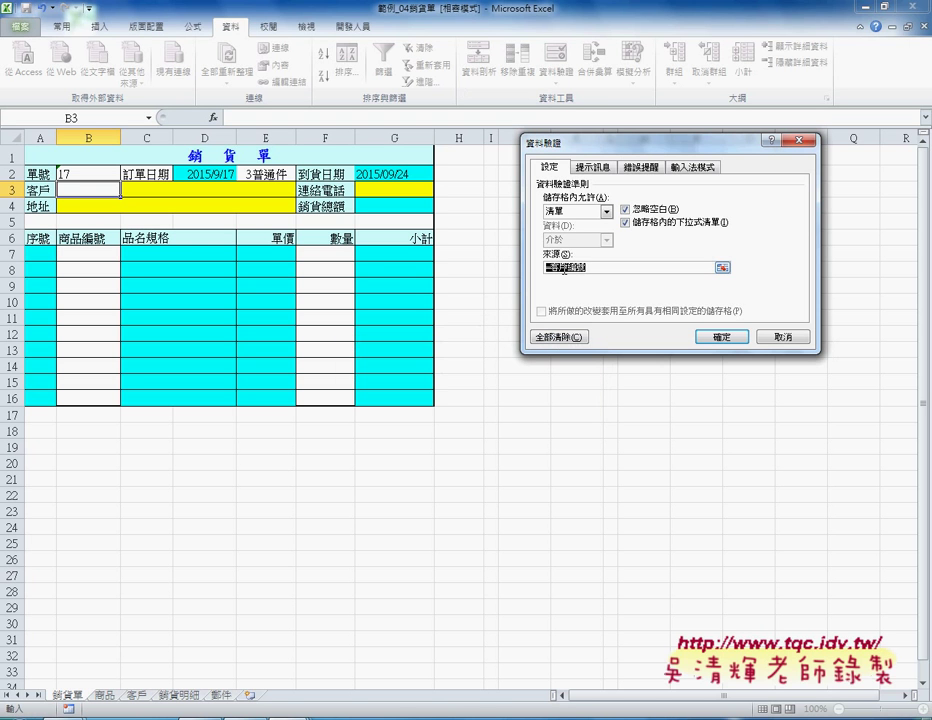